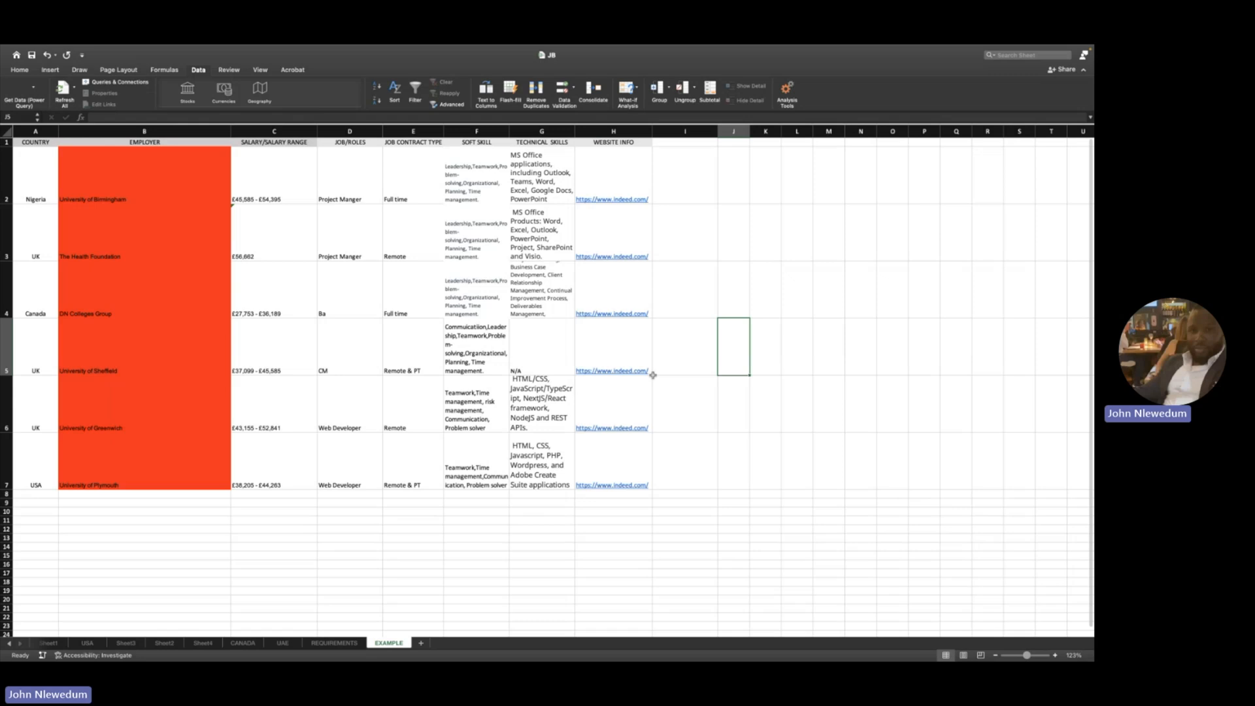
Step: Go through the job data columns one by one, from COUNTRY across to WEBSITE INFO
{"action": "left_click", "coordinate": [45, 131]}
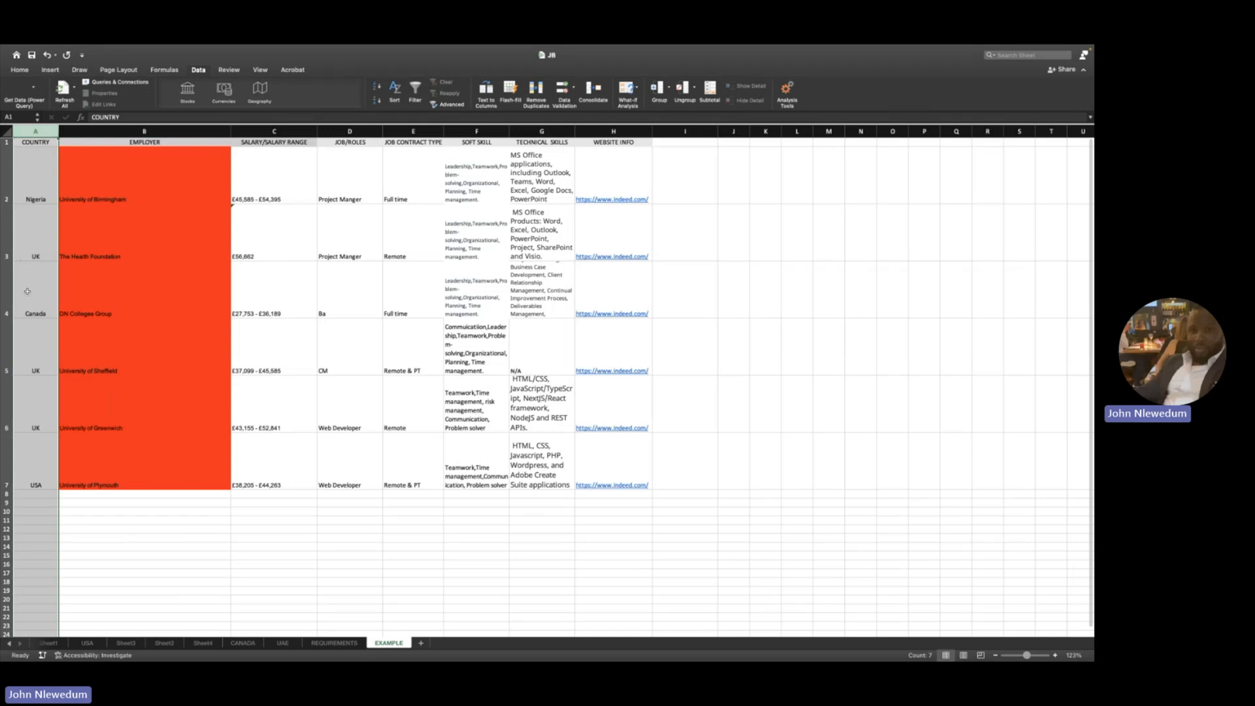
{"action": "left_click", "coordinate": [160, 132]}
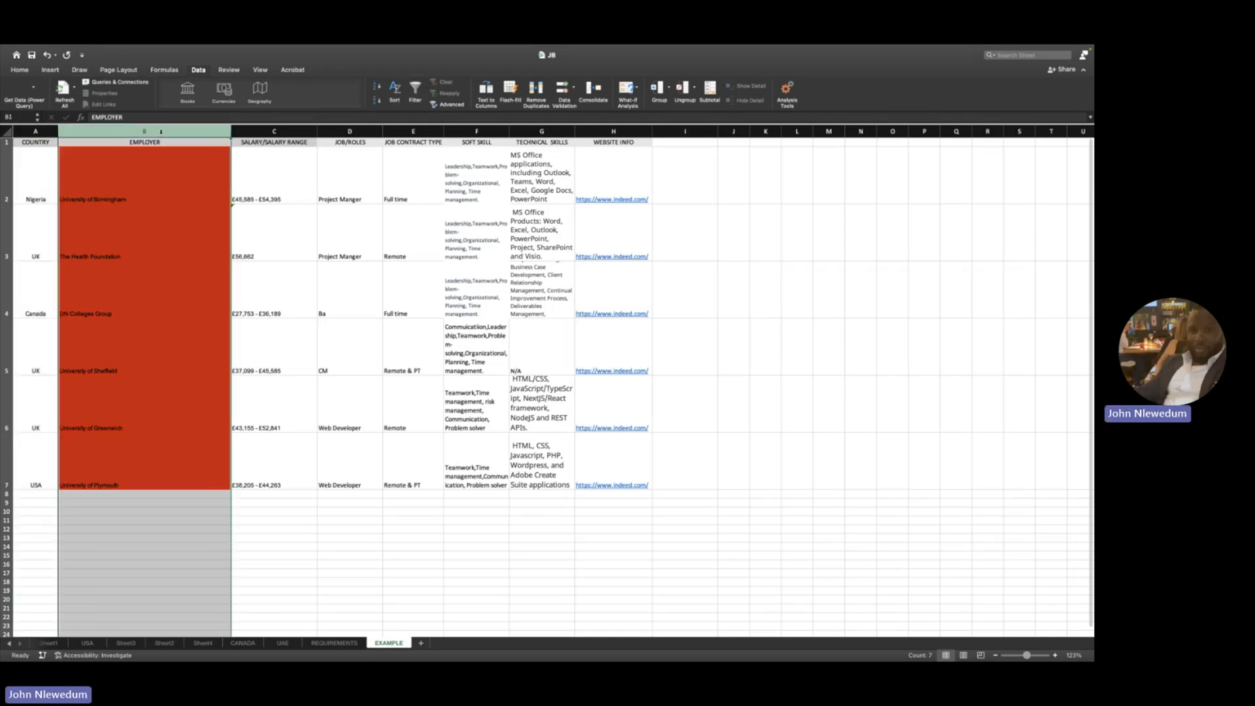
{"action": "left_click", "coordinate": [287, 132]}
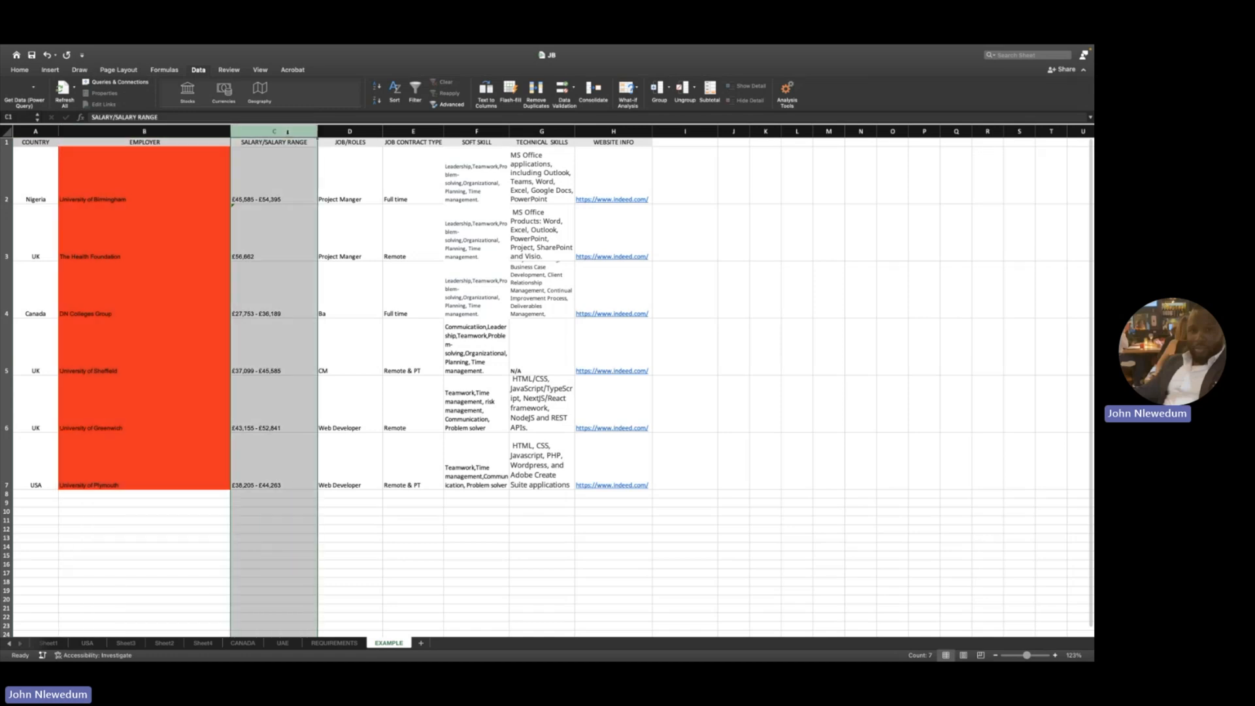
{"action": "left_click", "coordinate": [365, 132]}
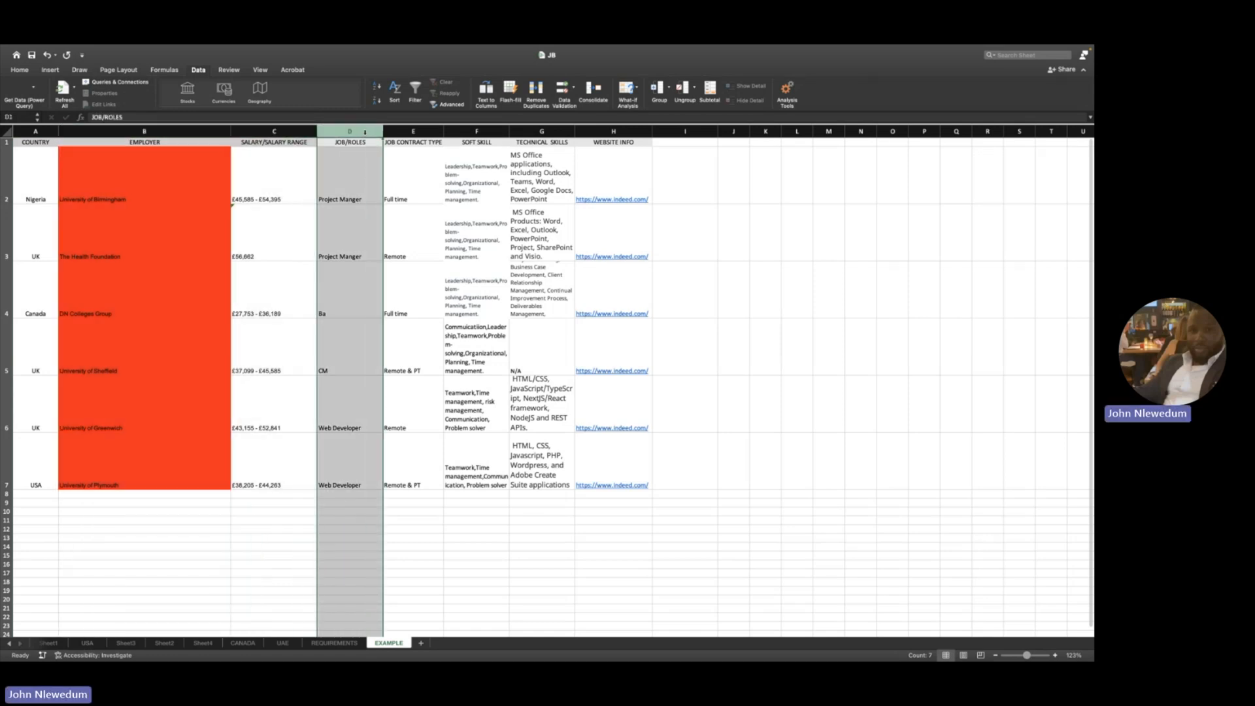
{"action": "left_click", "coordinate": [414, 132]}
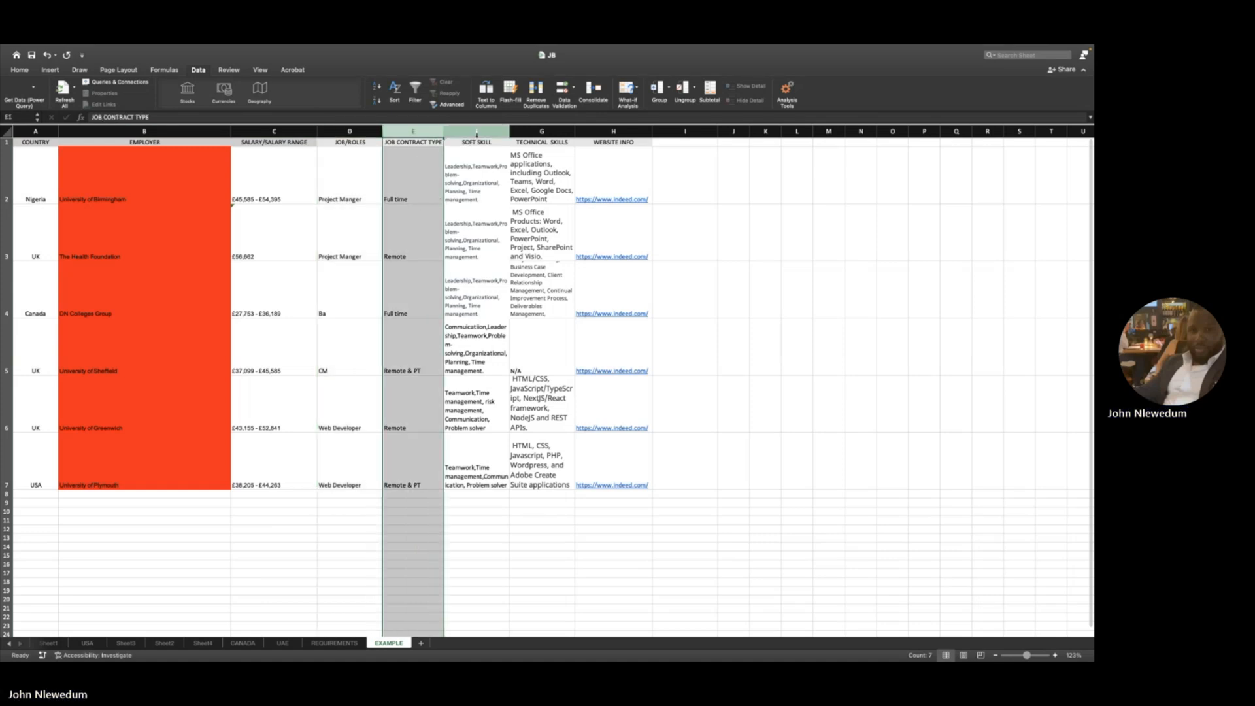
{"action": "left_click", "coordinate": [477, 132]}
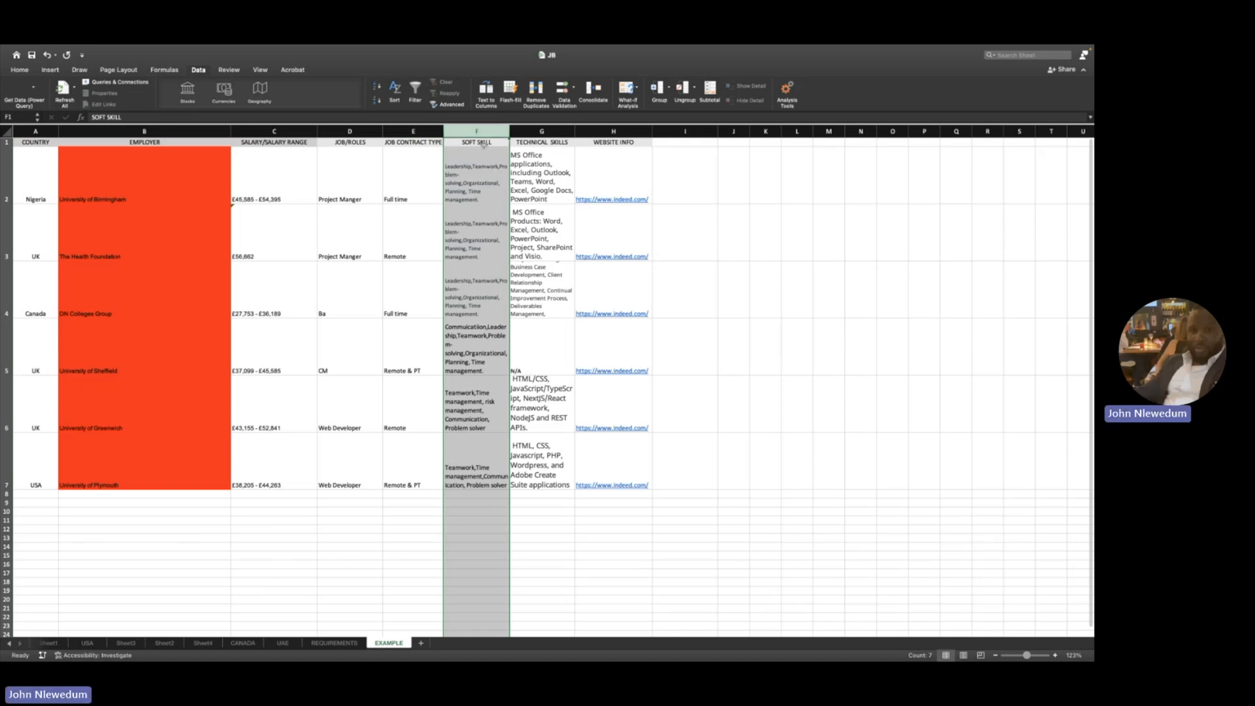
{"action": "left_click", "coordinate": [544, 131]}
{"action": "left_click", "coordinate": [618, 129]}
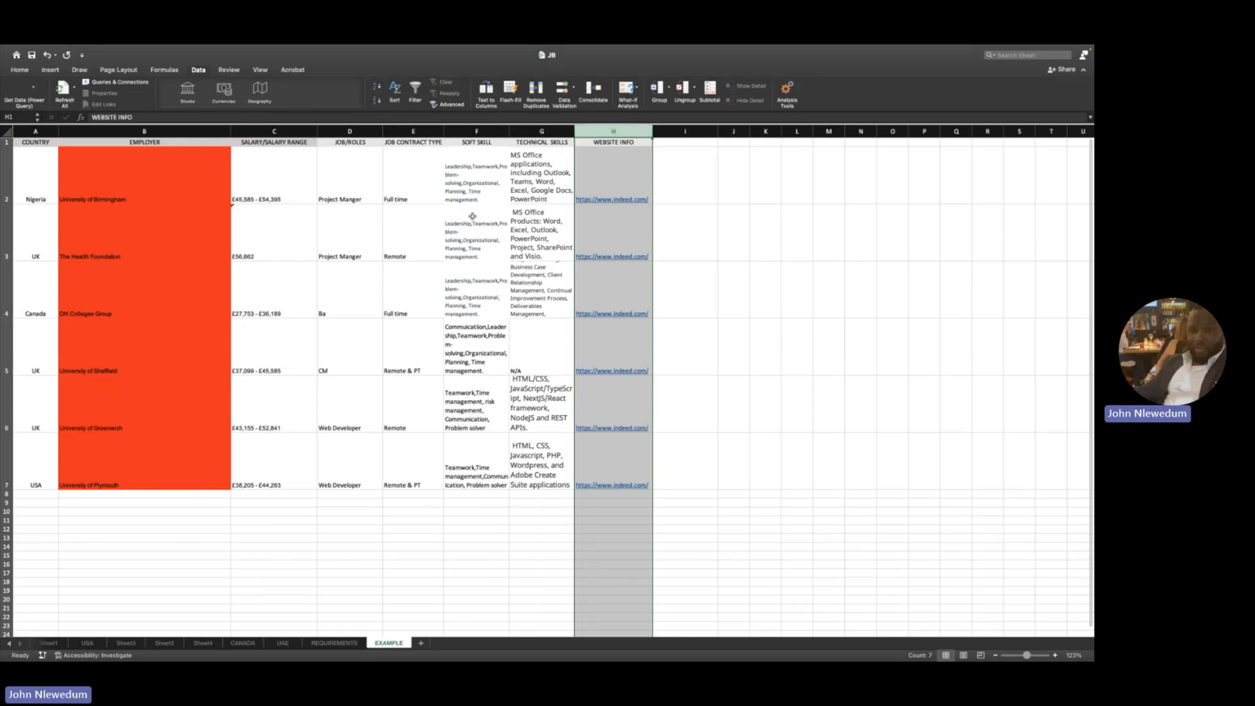
Step: Examine the SOFT SKILL column and the separators used in the full text of cell F2
{"action": "left_click", "coordinate": [478, 130]}
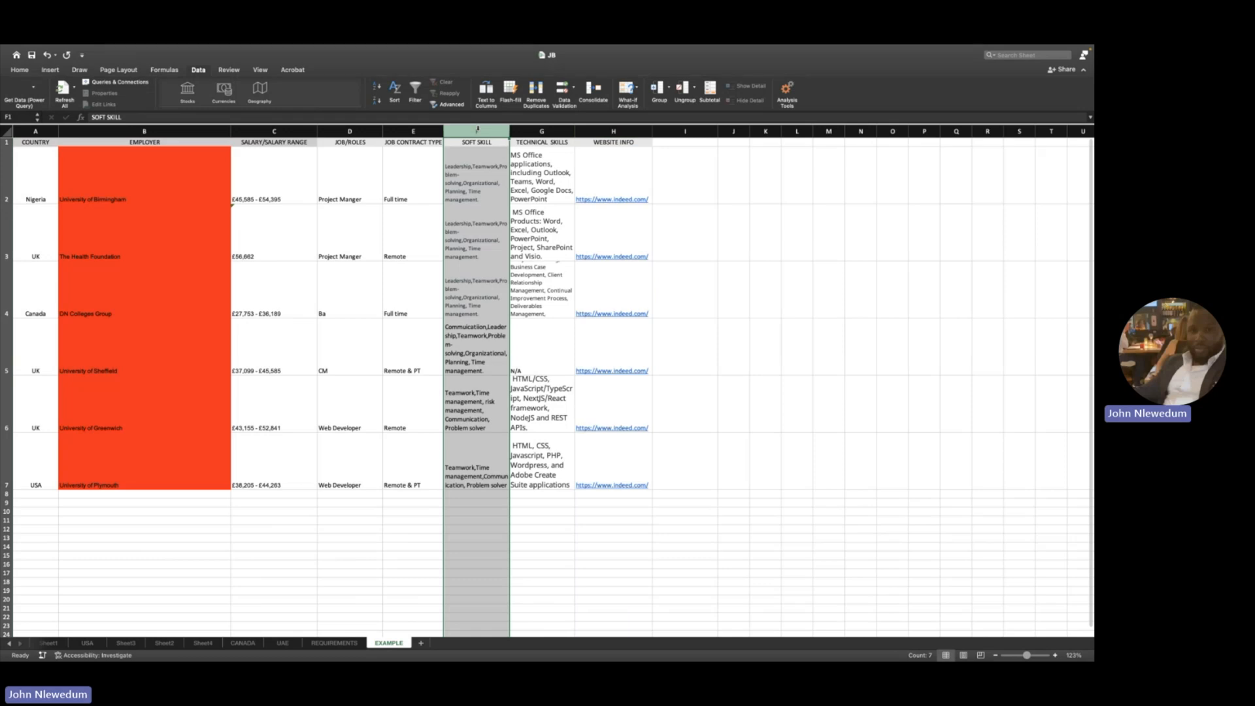
{"action": "left_click", "coordinate": [486, 181]}
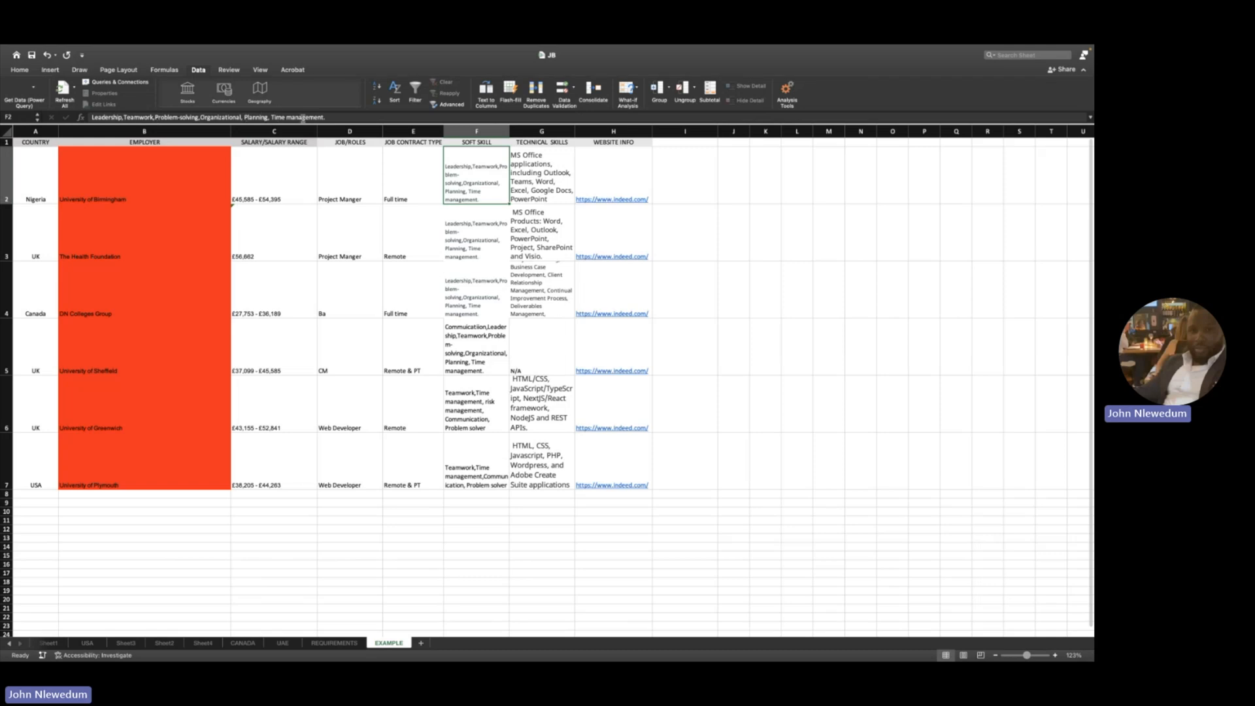
{"action": "left_click", "coordinate": [267, 118]}
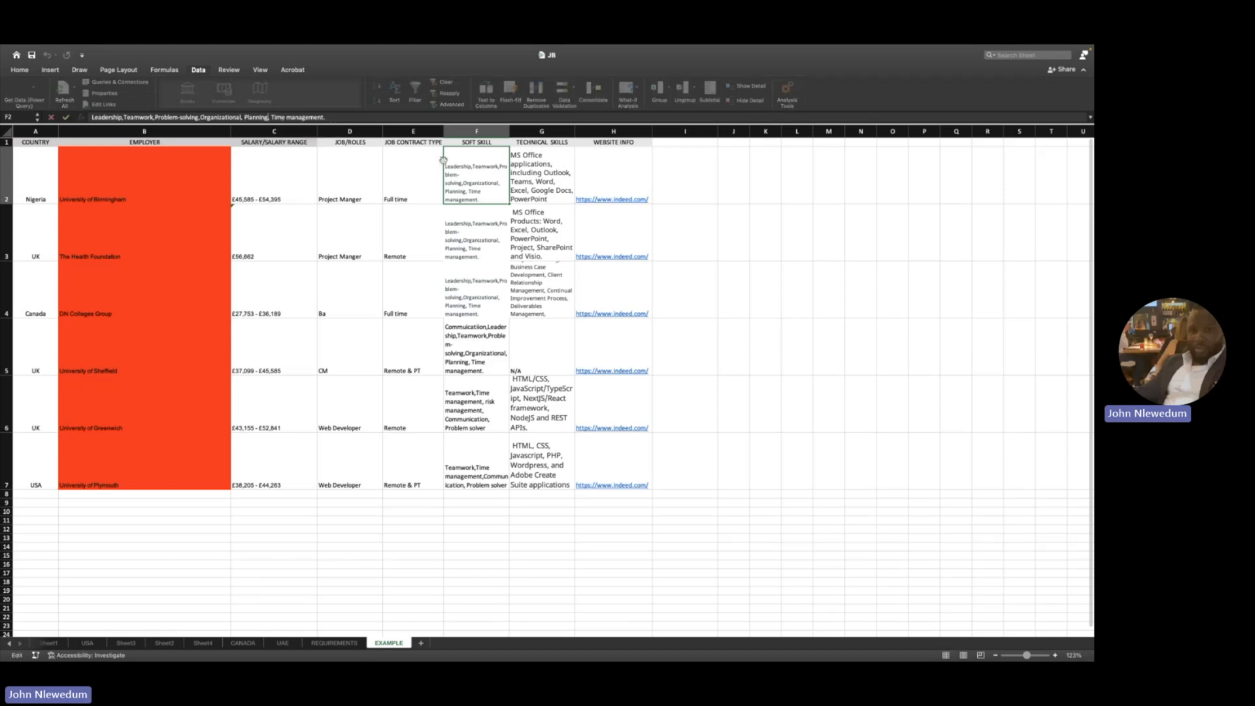
{"action": "left_click", "coordinate": [22, 70]}
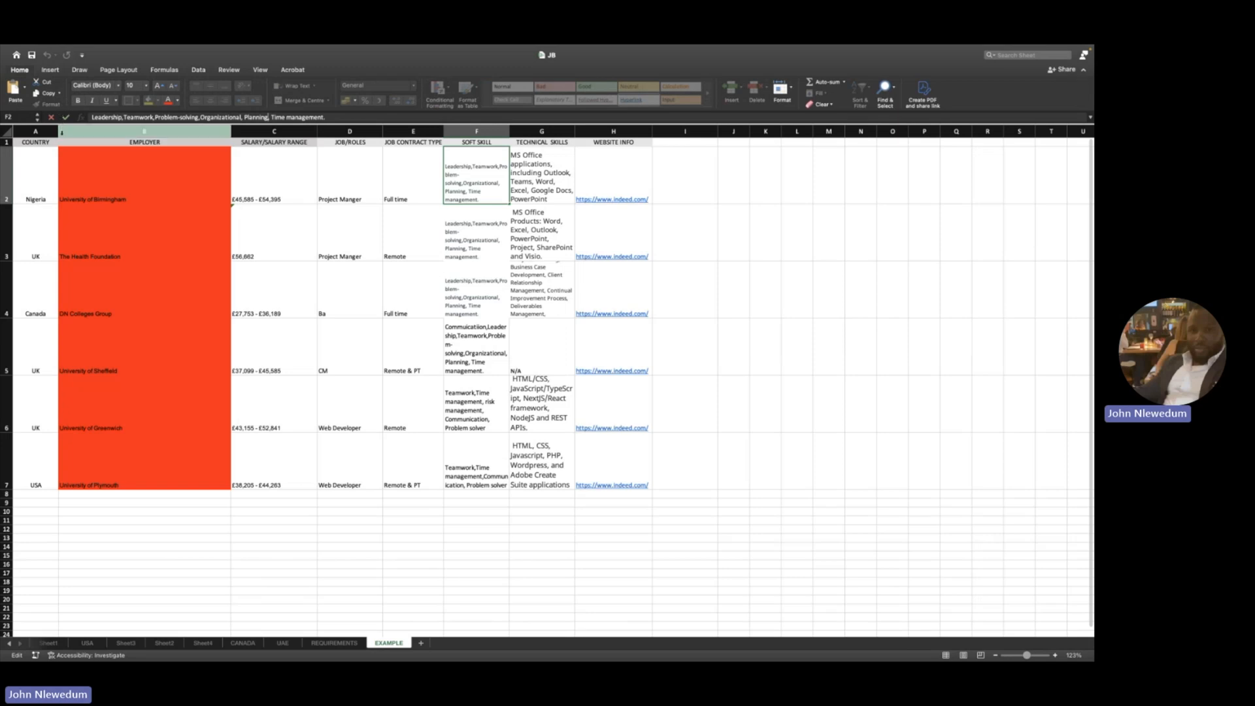
{"action": "left_click", "coordinate": [198, 70]}
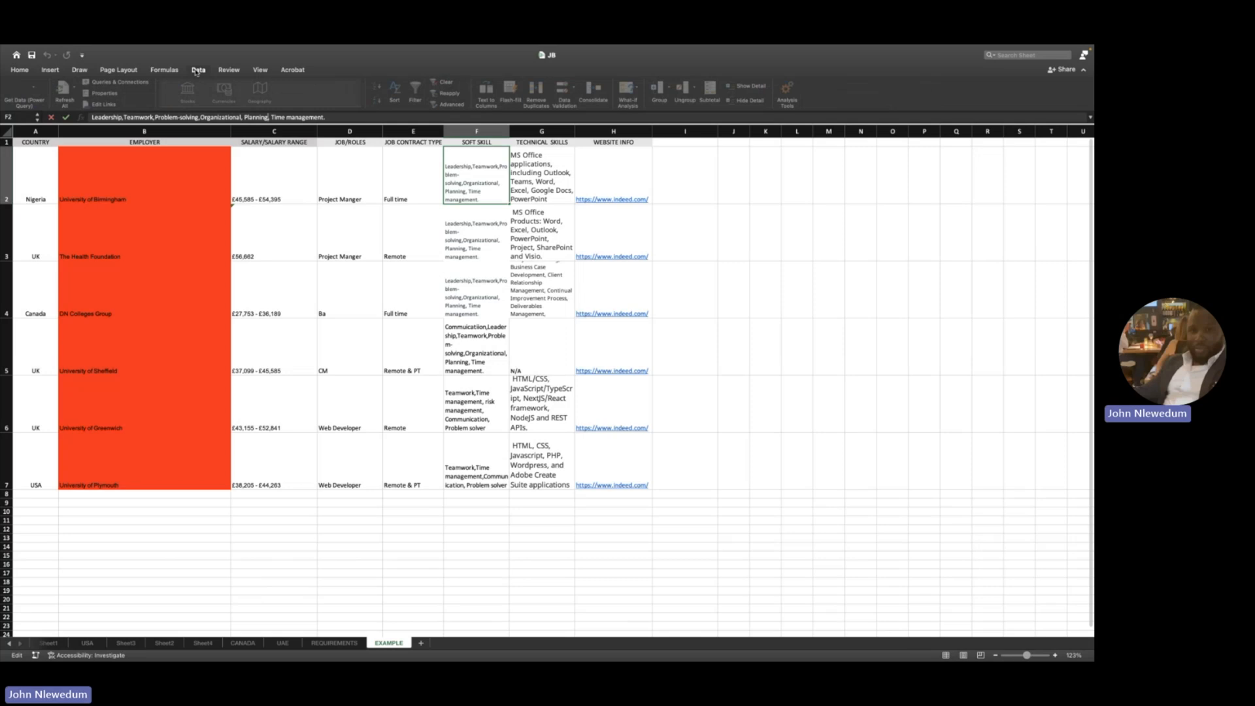
Step: Start a Text to Columns conversion on the SOFT SKILL column, choosing Delimited as the data type
{"action": "left_click", "coordinate": [476, 132]}
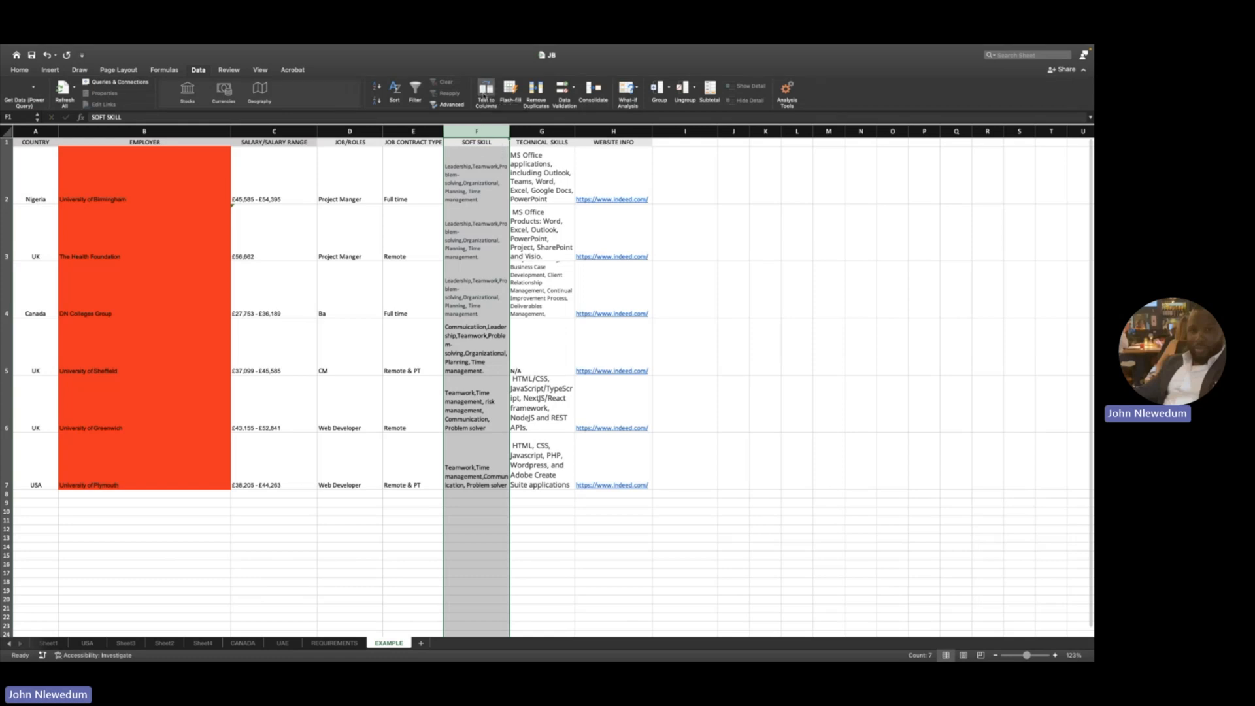
{"action": "left_click", "coordinate": [484, 92]}
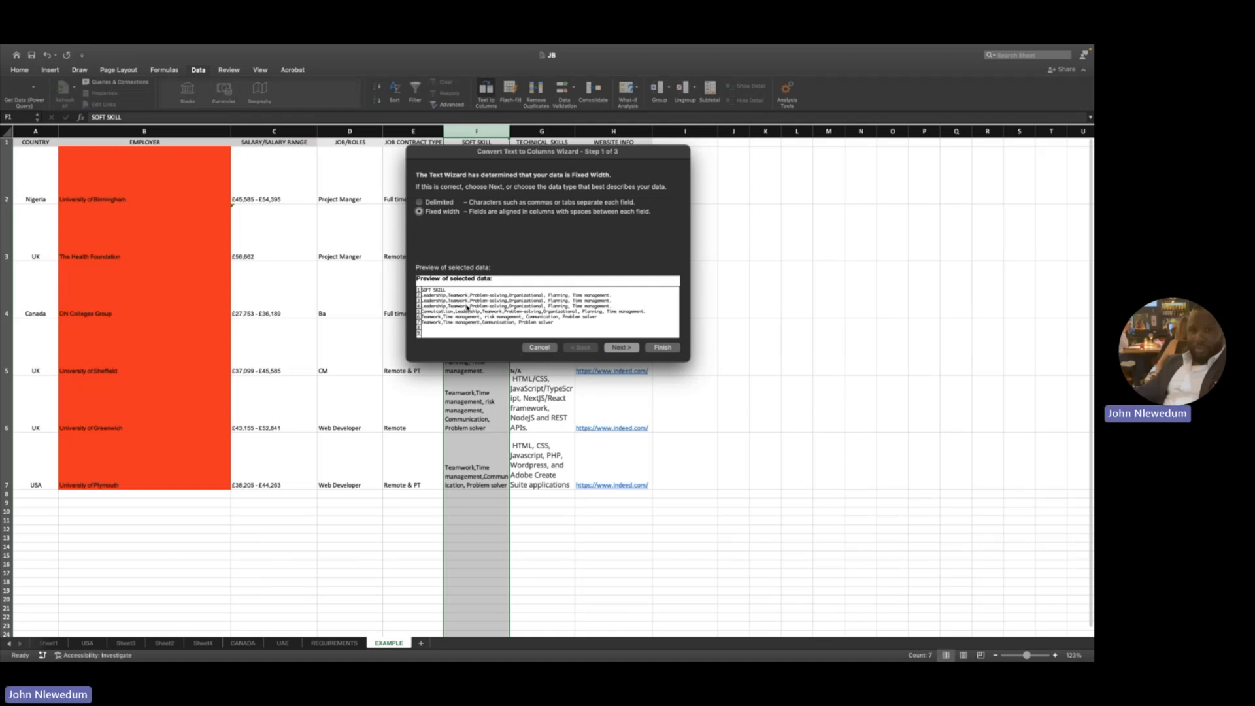
{"action": "left_click", "coordinate": [419, 203]}
{"action": "left_click_drag", "start_coordinate": [581, 155], "coordinate": [737, 173]}
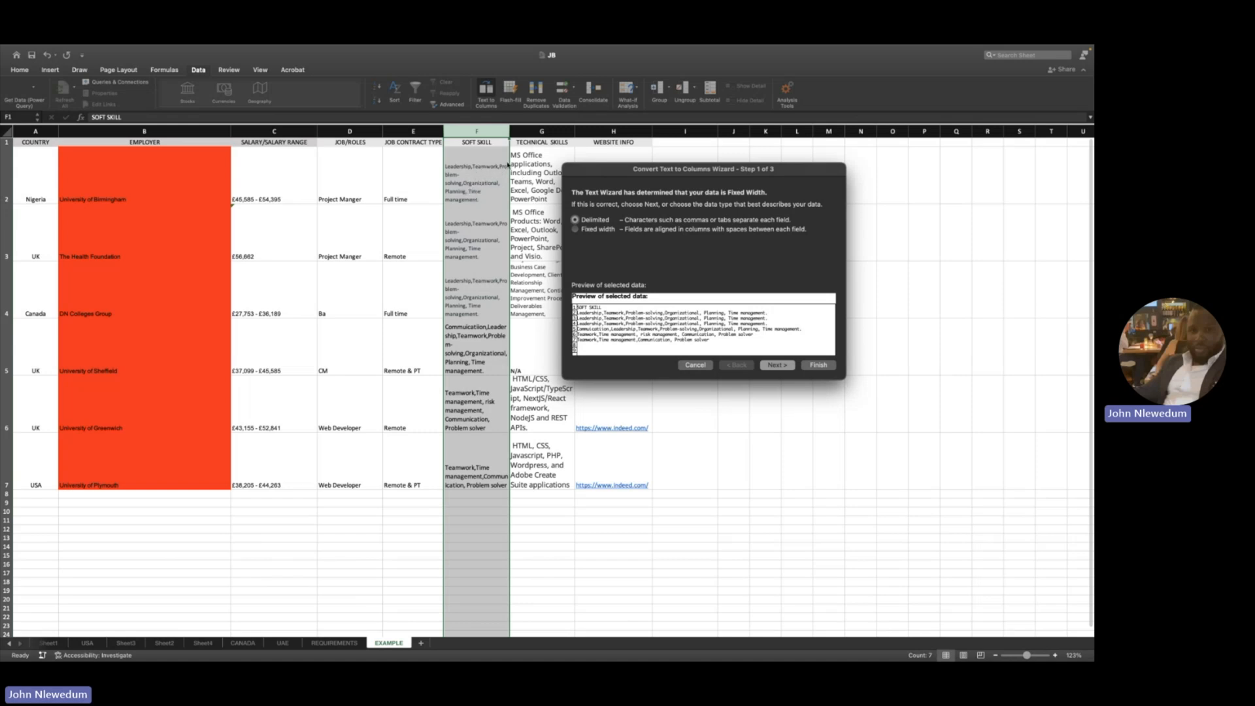
{"action": "left_click", "coordinate": [778, 367]}
Step: Try the Semicolon, Comma and Space delimiters for the split, leaving Comma as the only one selected
{"action": "left_click", "coordinate": [575, 232]}
{"action": "left_click", "coordinate": [576, 243]}
{"action": "left_click", "coordinate": [576, 254]}
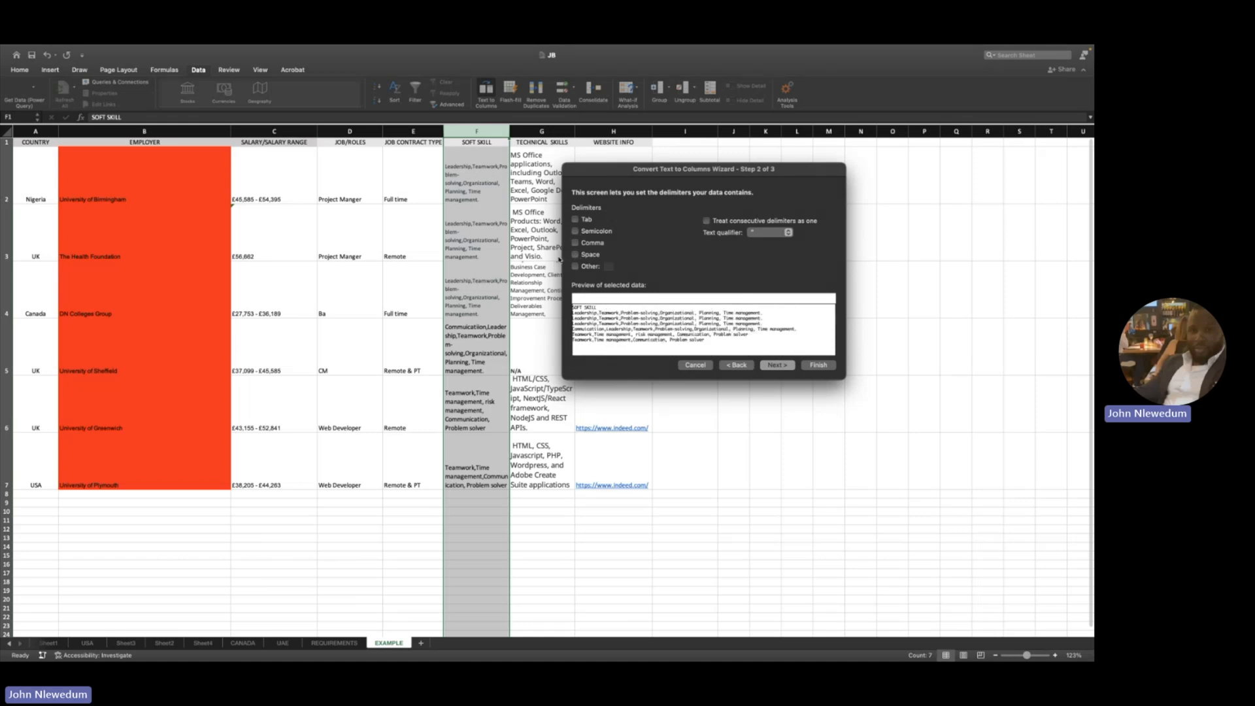
{"action": "left_click", "coordinate": [576, 254]}
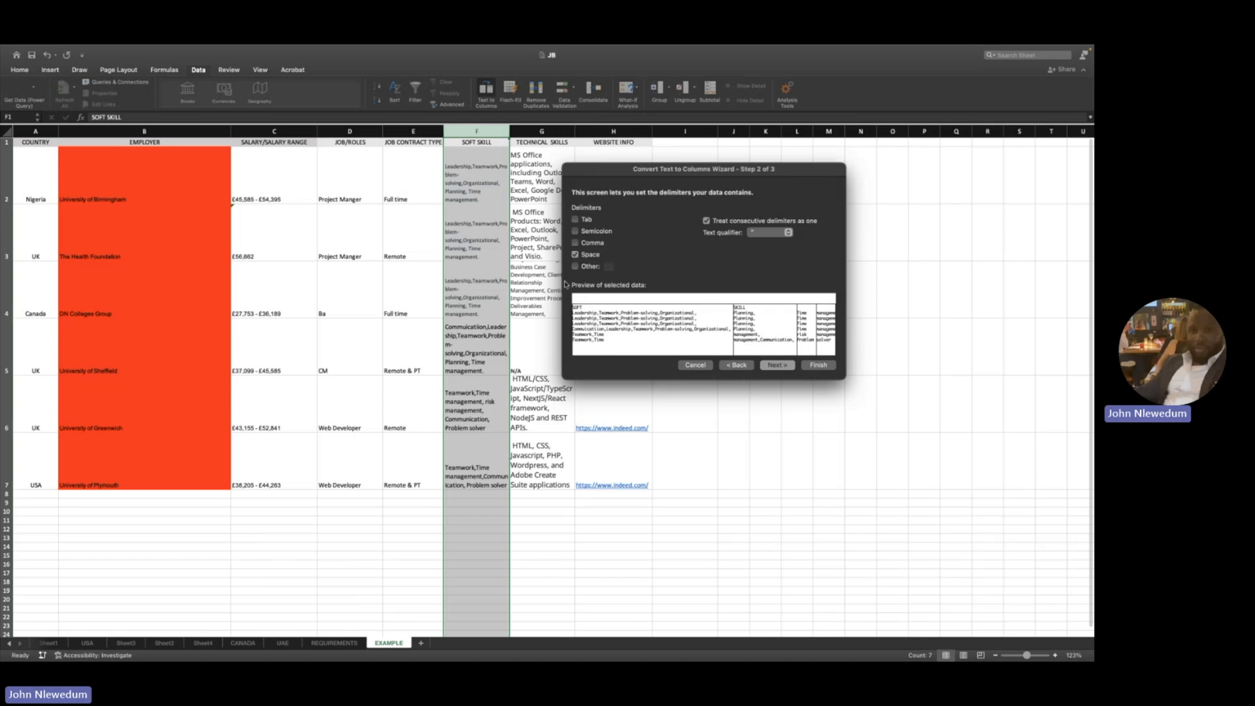
{"action": "left_click", "coordinate": [575, 243]}
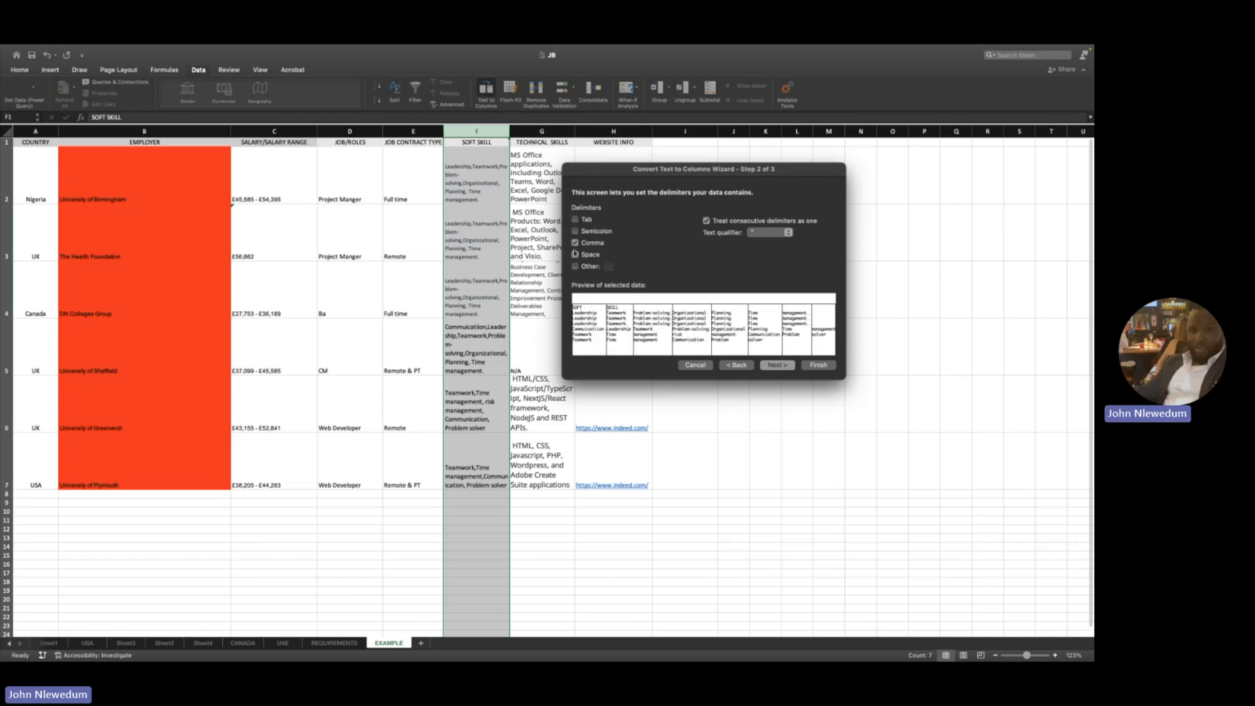
{"action": "left_click", "coordinate": [575, 231]}
{"action": "left_click", "coordinate": [575, 254]}
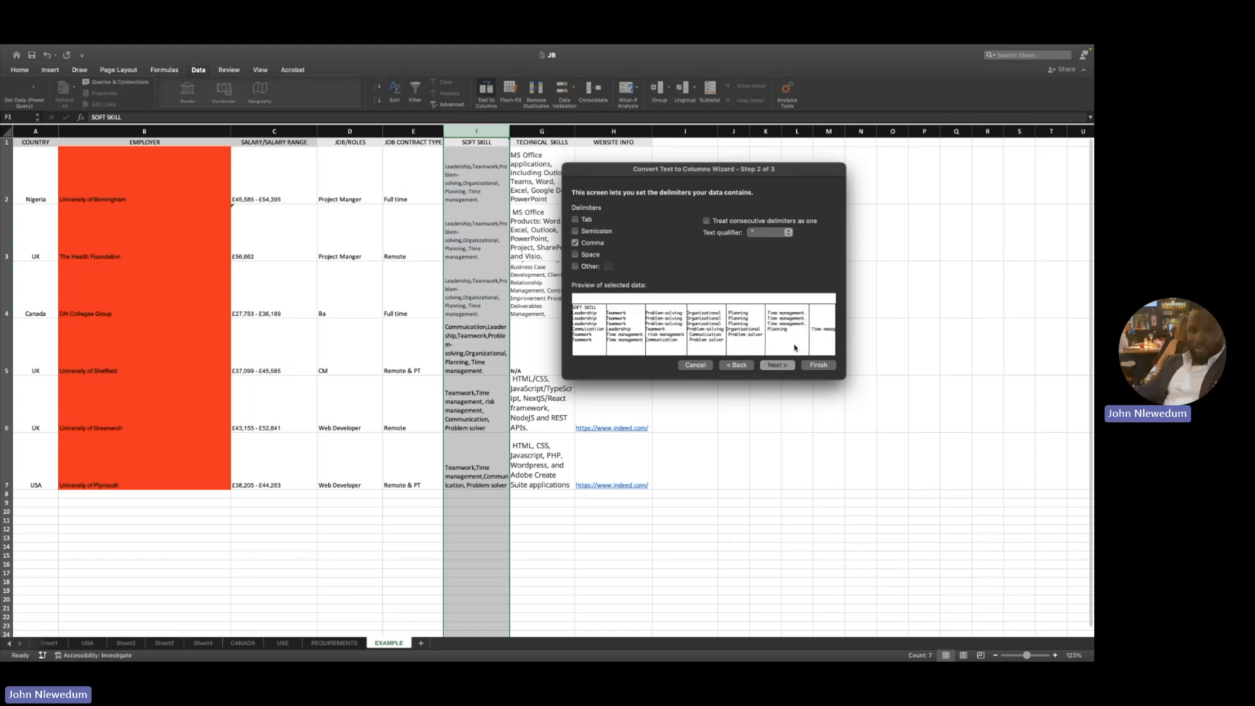
Step: Complete the comma split of the SOFT SKILL column, allowing existing data to be replaced, and undo it
{"action": "left_click", "coordinate": [819, 366]}
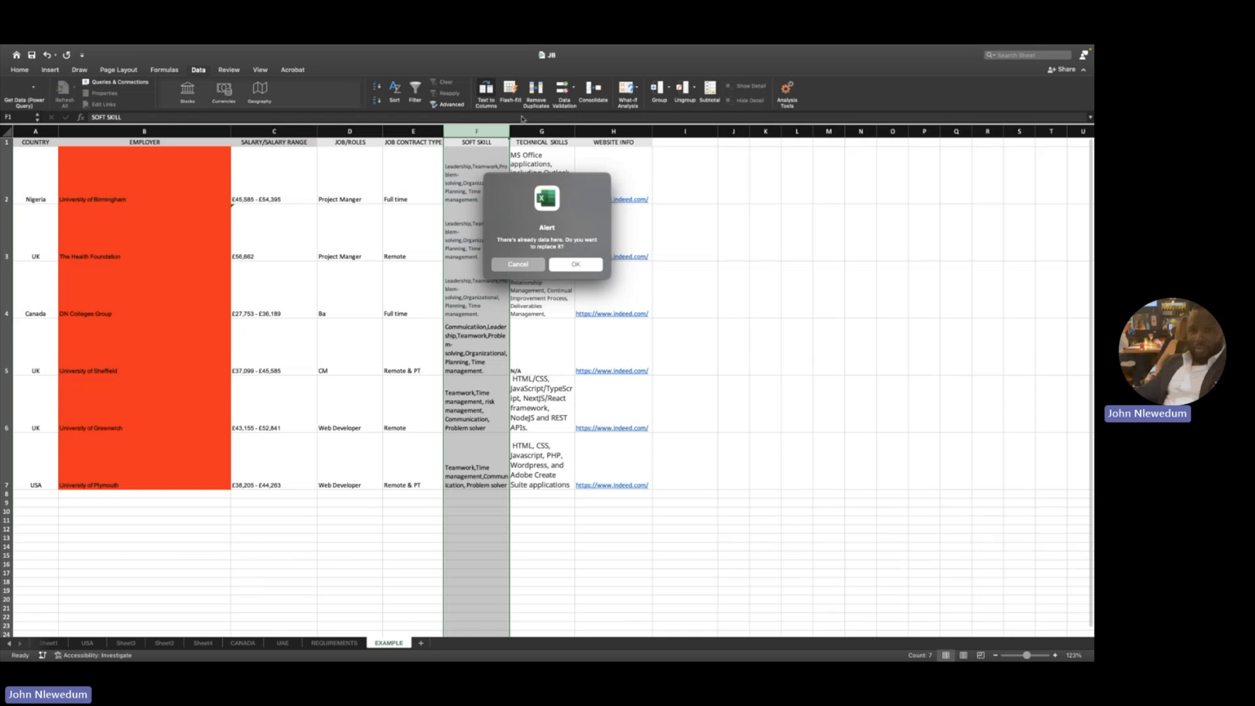
{"action": "left_click", "coordinate": [576, 265]}
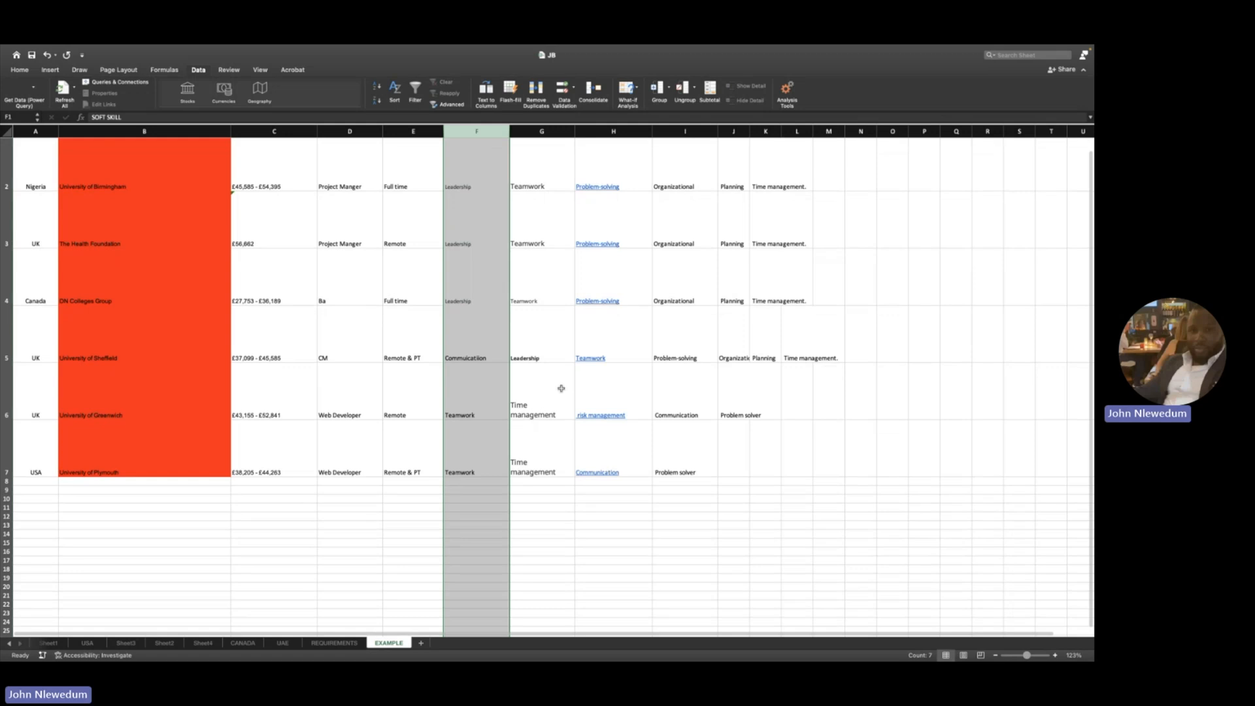
{"action": "scroll", "coordinate": [560, 388], "scroll_direction": "down", "scroll_amount": 1}
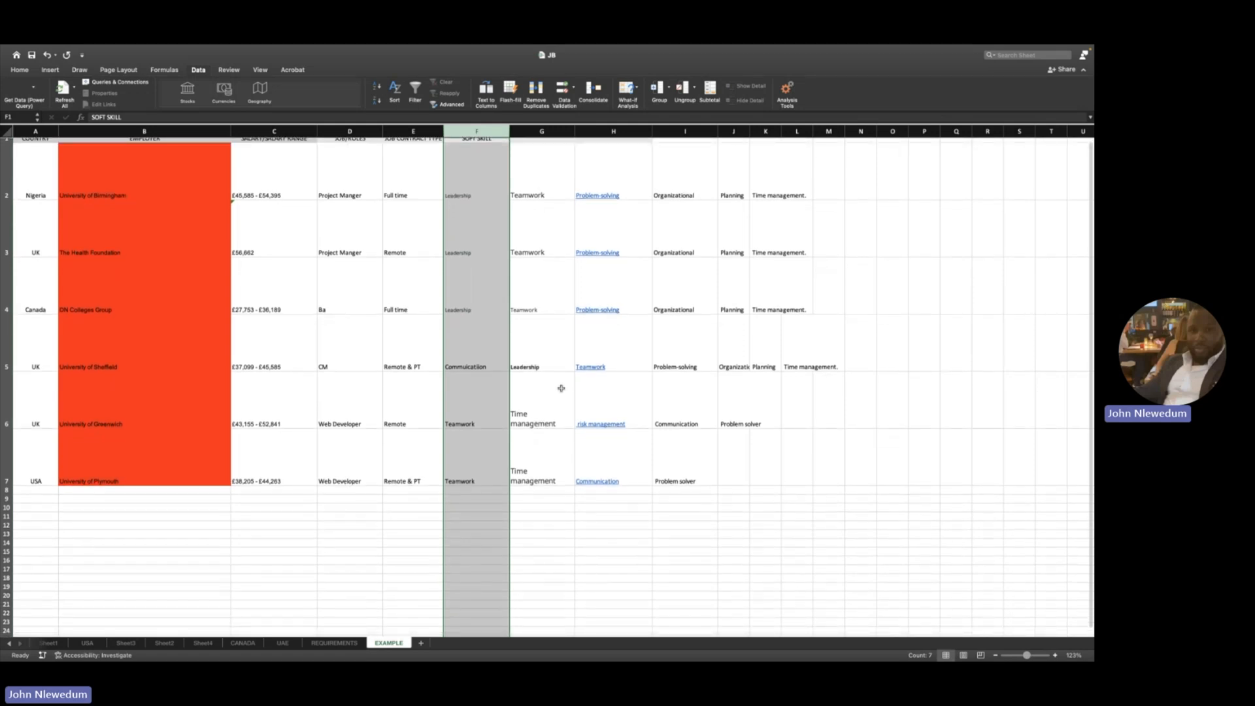
{"action": "key", "text": "super+z"}
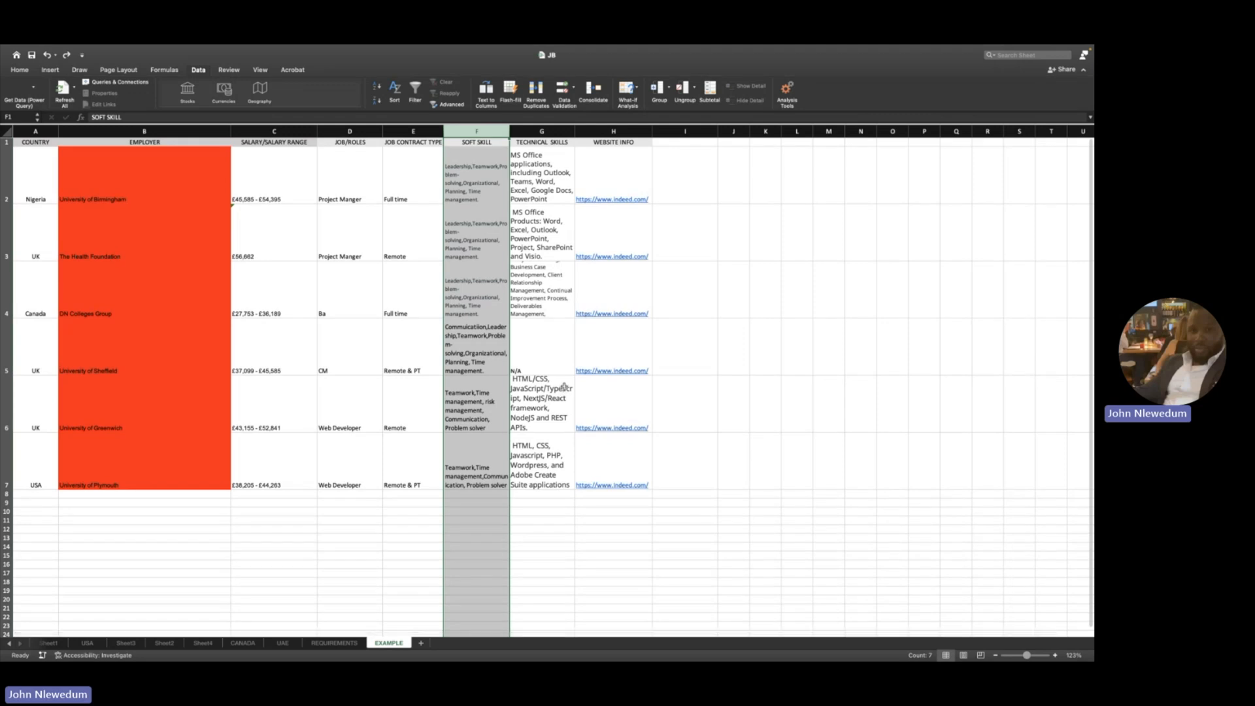
Step: Set up a delimited Text to Columns split of the SOFT SKILL column using only Space, and review its preview
{"action": "left_click", "coordinate": [485, 96]}
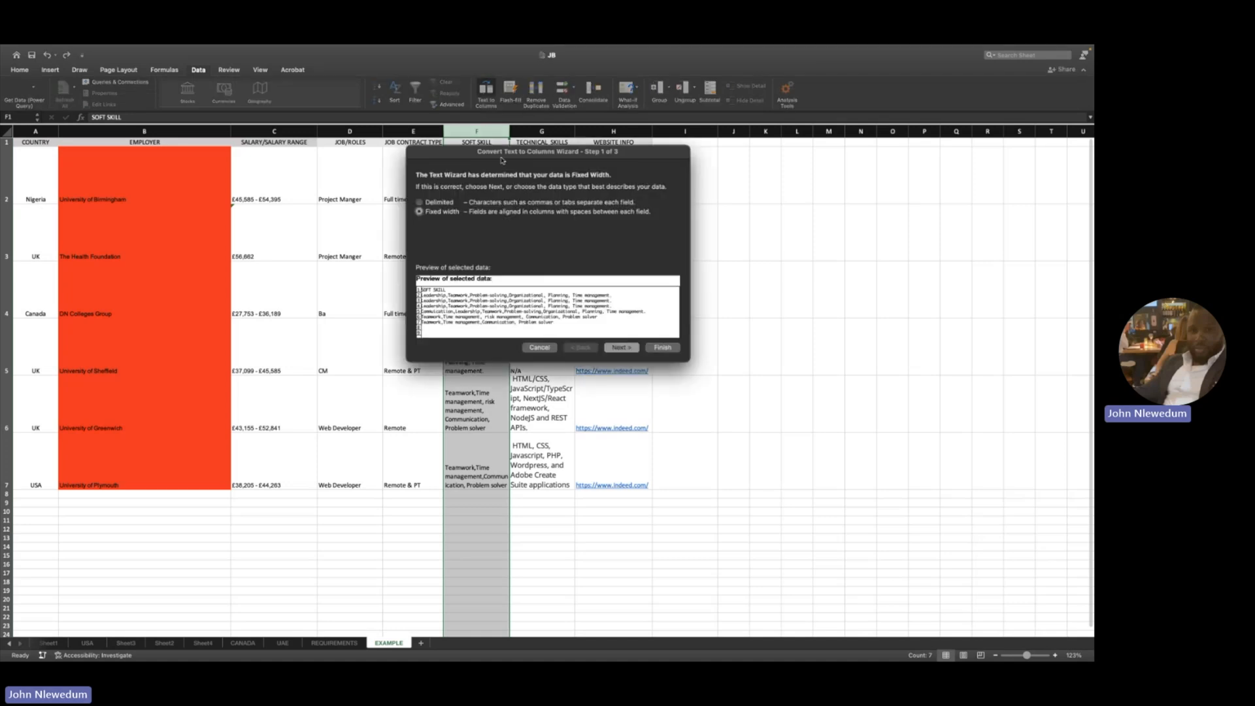
{"action": "left_click", "coordinate": [421, 203]}
{"action": "left_click", "coordinate": [622, 348]}
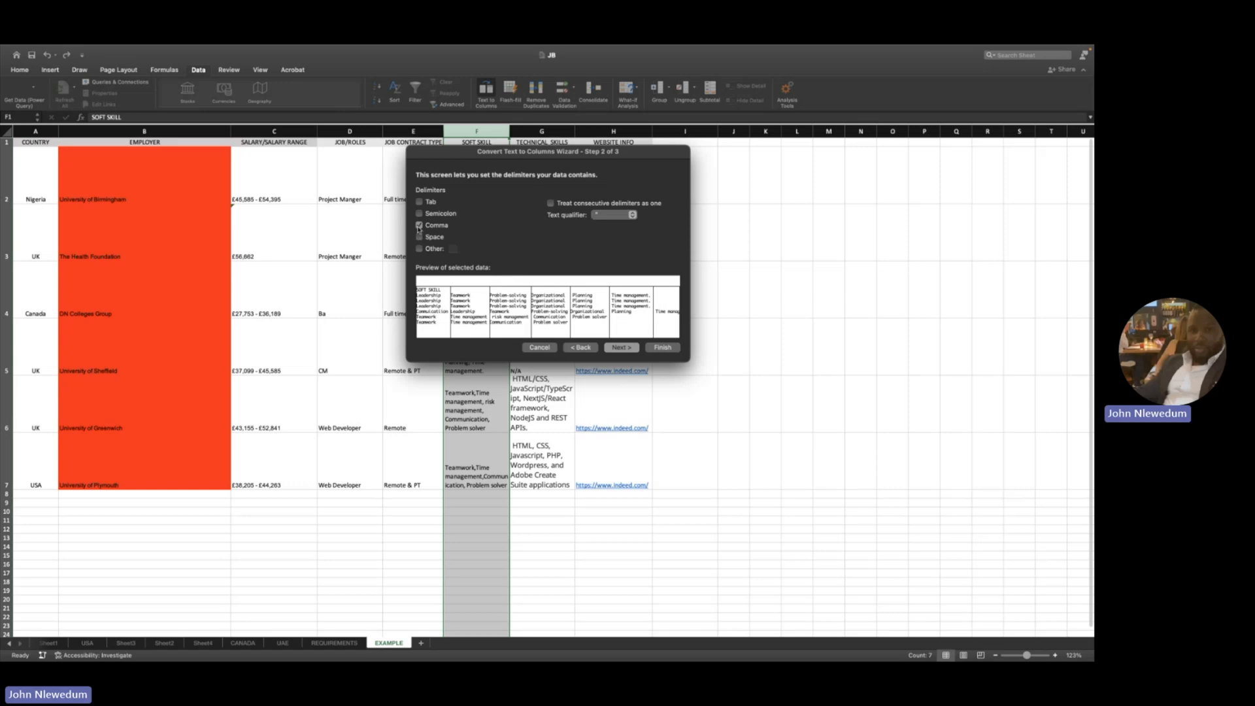
{"action": "left_click", "coordinate": [419, 225]}
{"action": "left_click", "coordinate": [419, 237]}
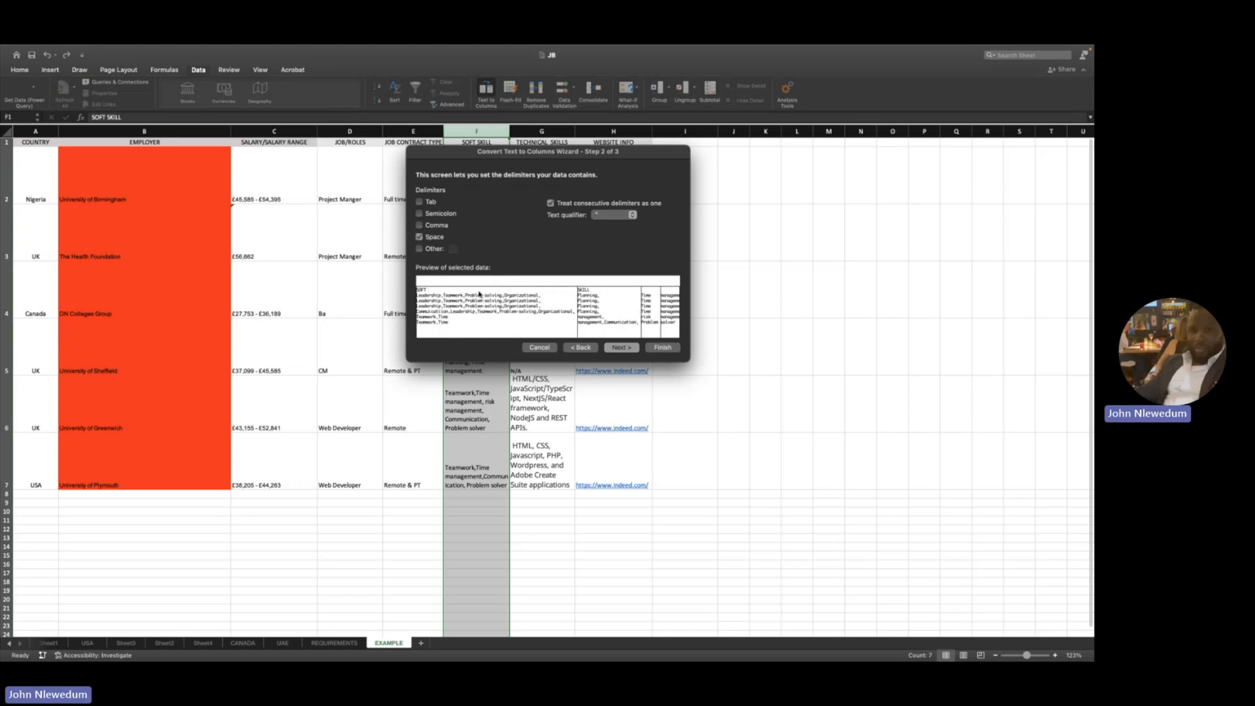
{"action": "scroll", "coordinate": [619, 302], "scroll_direction": "right", "scroll_amount": 5}
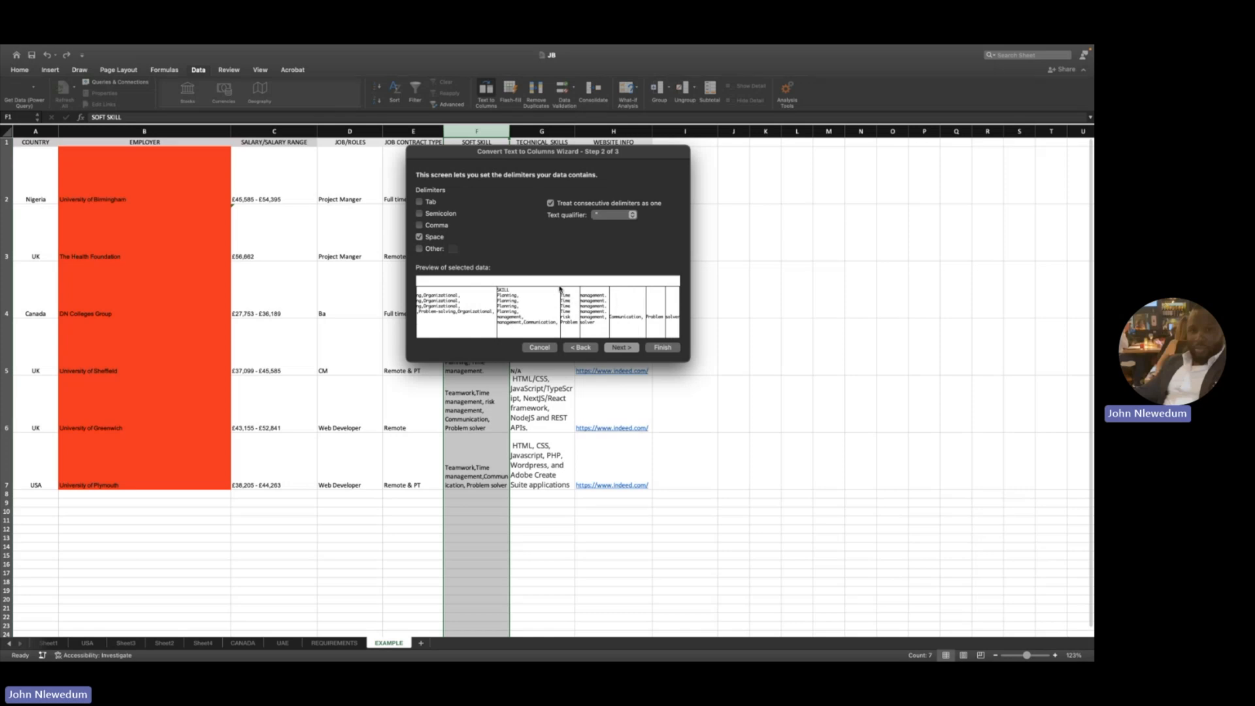
{"action": "scroll", "coordinate": [496, 307], "scroll_direction": "left", "scroll_amount": 4}
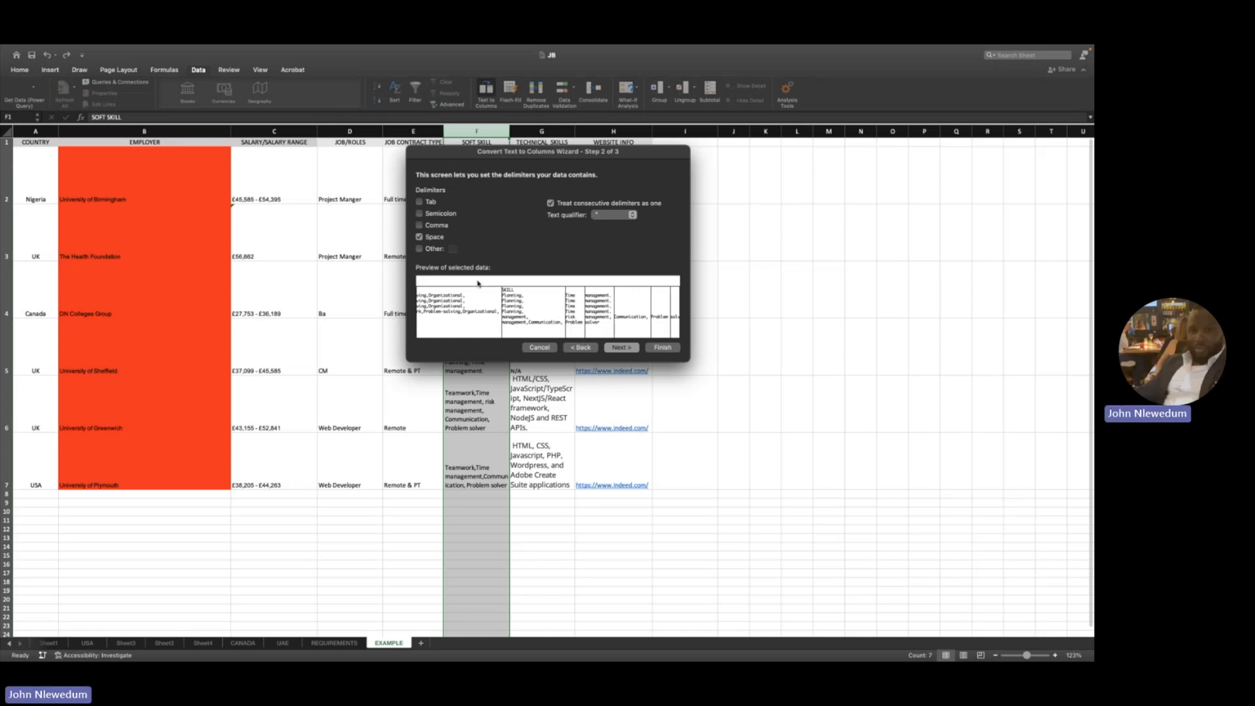
{"action": "scroll", "coordinate": [496, 307], "scroll_direction": "left", "scroll_amount": 4}
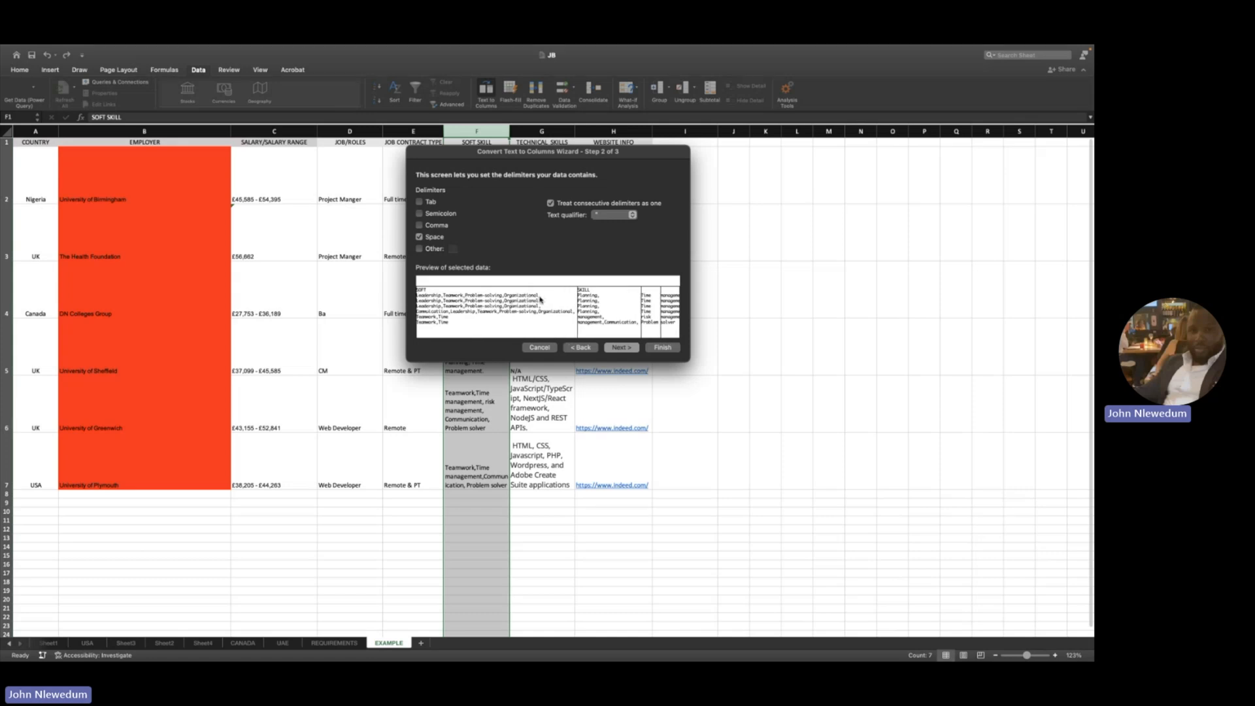
Step: Try to finish the space-delimited split with the General column data format and destination $F$1
{"action": "left_click", "coordinate": [623, 348]}
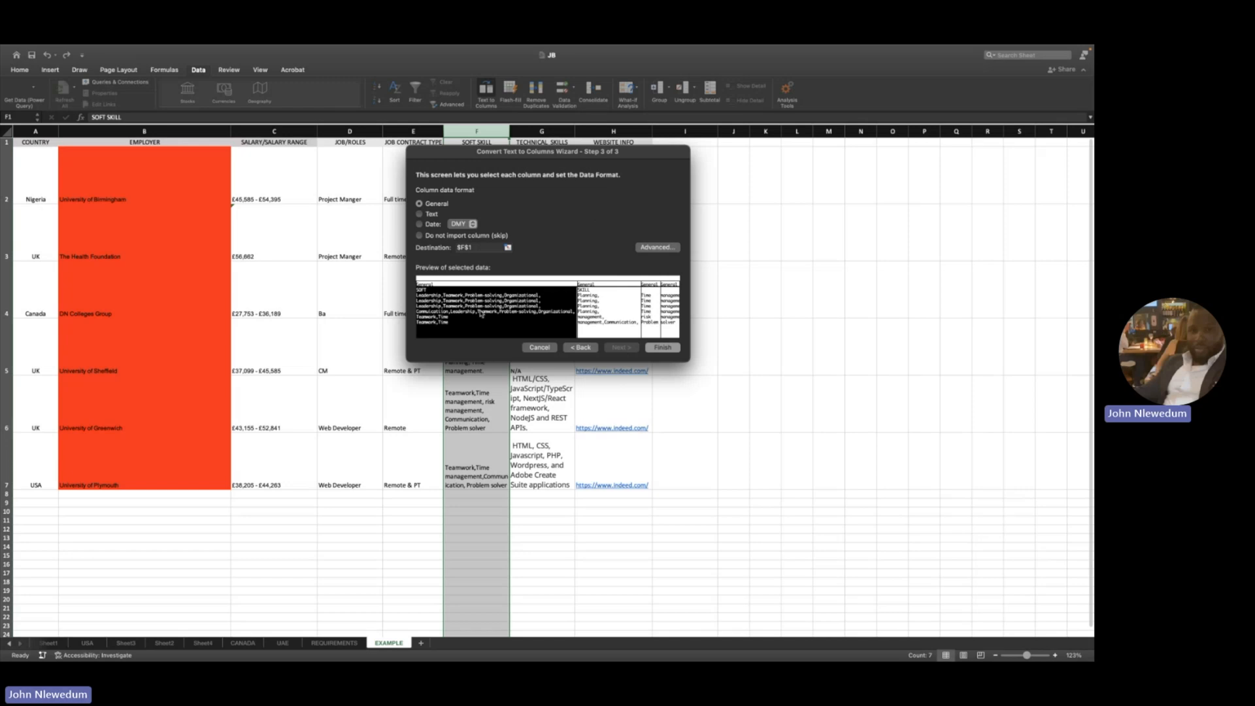
{"action": "left_click", "coordinate": [420, 214]}
{"action": "left_click", "coordinate": [420, 204]}
{"action": "left_click", "coordinate": [657, 348]}
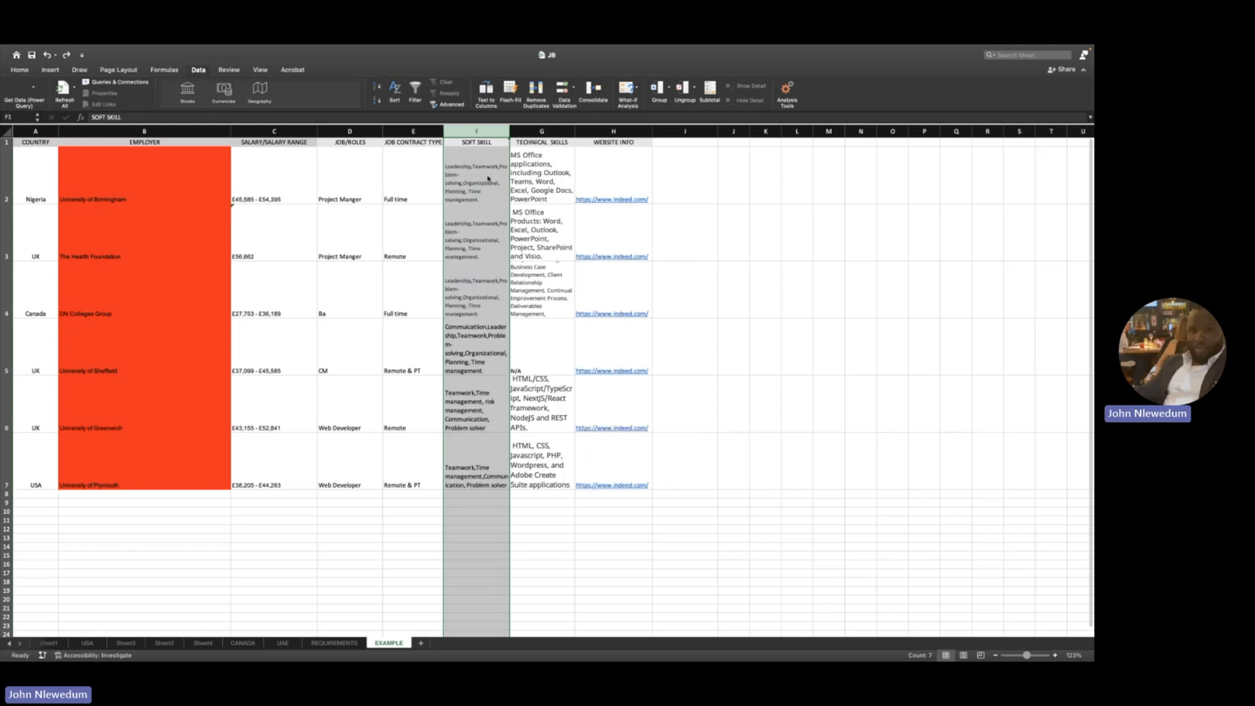
Step: Set up a delimited Text to Columns split of the SOFT SKILL column using both Comma and Space
{"action": "left_click", "coordinate": [486, 92]}
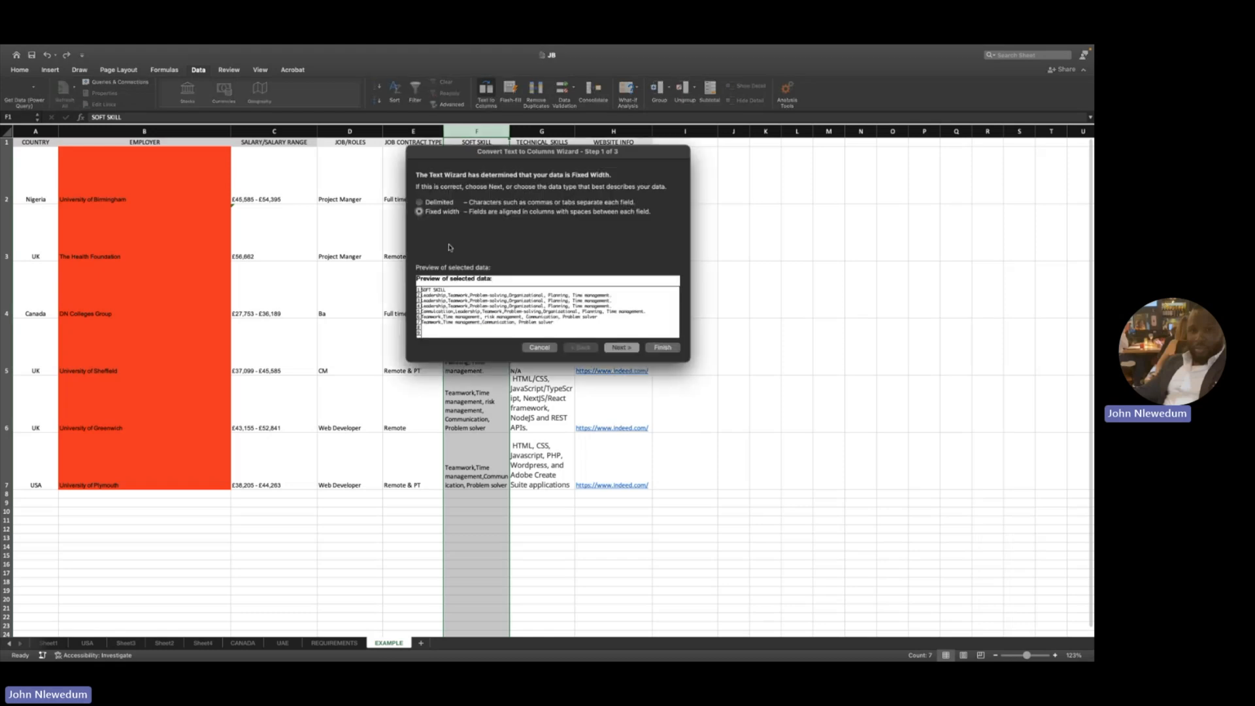
{"action": "left_click", "coordinate": [419, 202]}
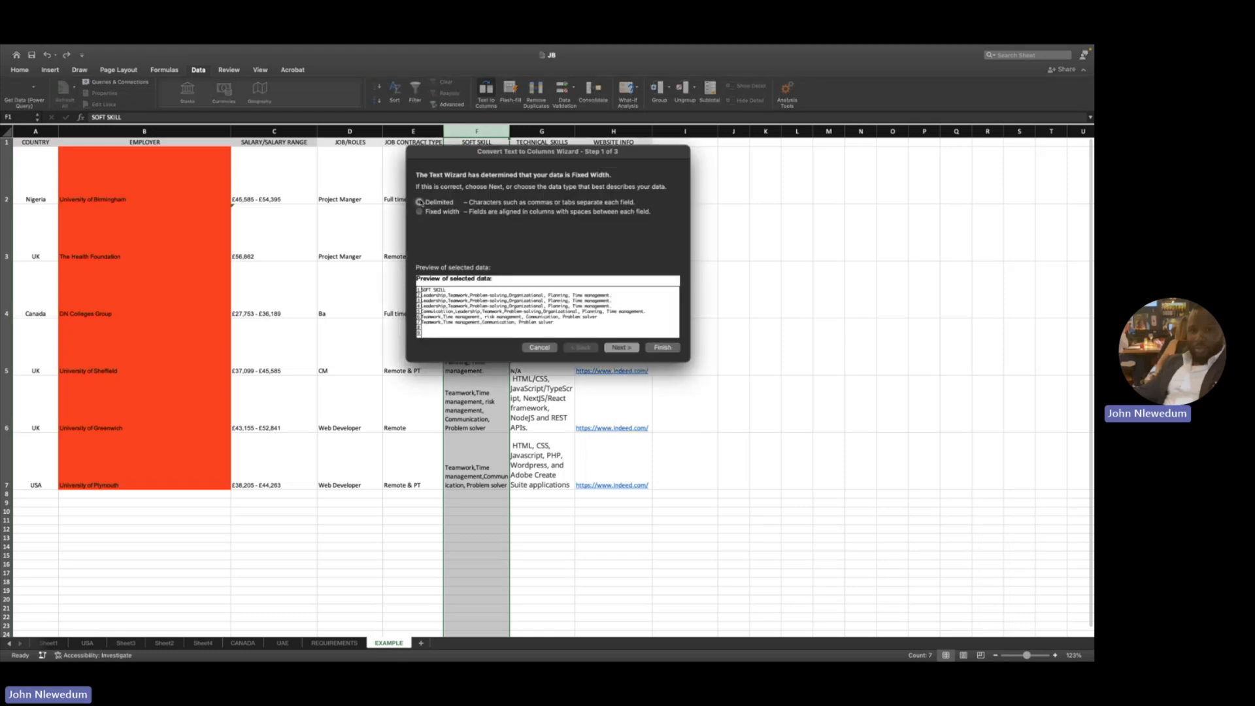
{"action": "left_click", "coordinate": [622, 347]}
{"action": "left_click", "coordinate": [420, 225]}
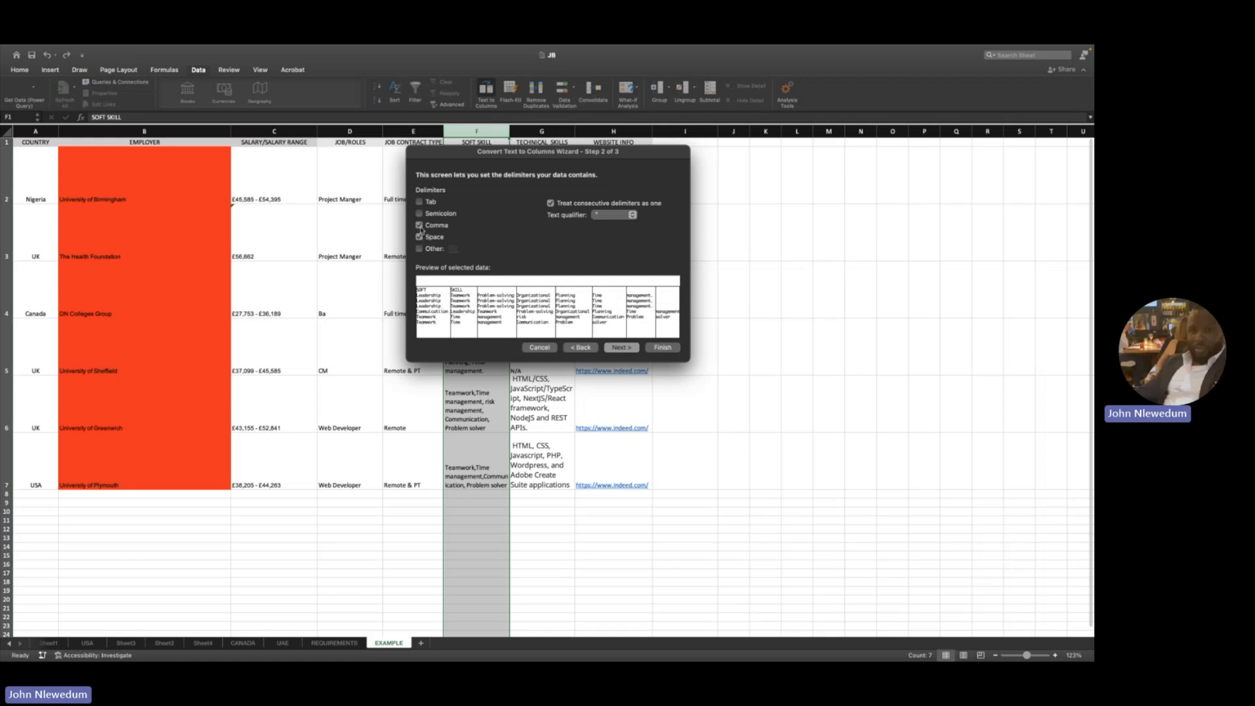
Step: Complete the comma-and-space split with the General format at $F$1, replacing the existing data, and undo it
{"action": "left_click", "coordinate": [613, 348]}
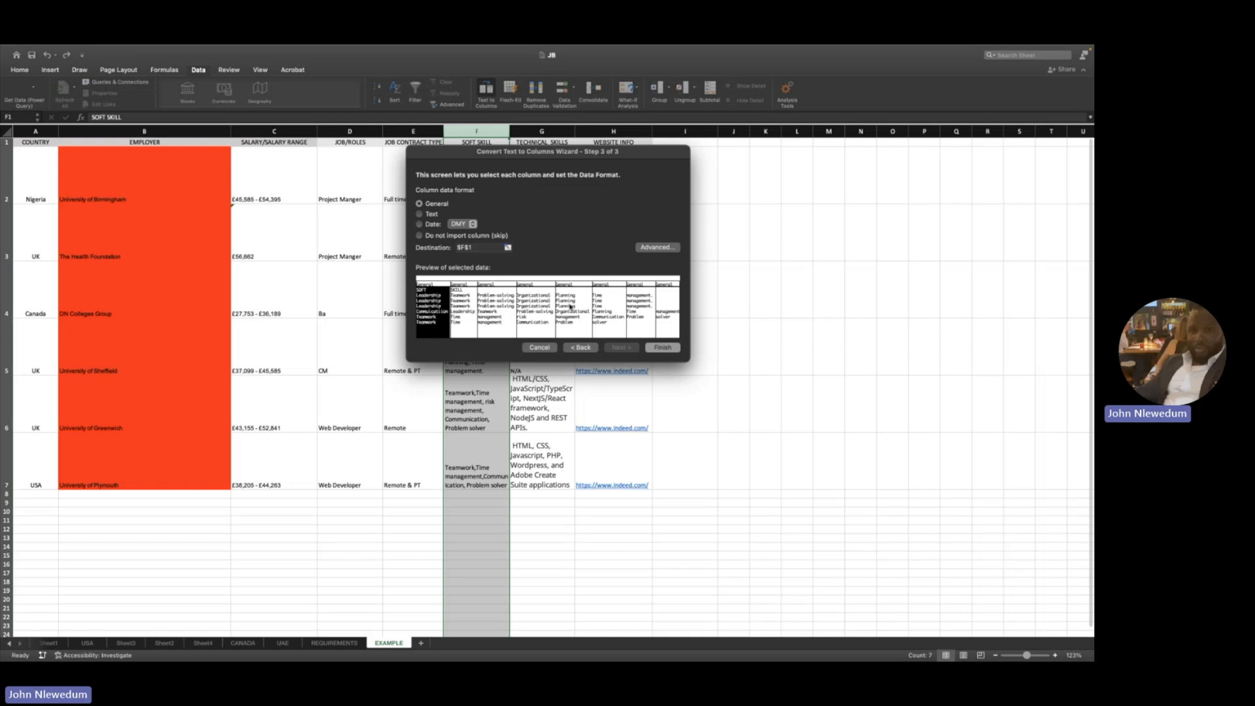
{"action": "left_click", "coordinate": [667, 348]}
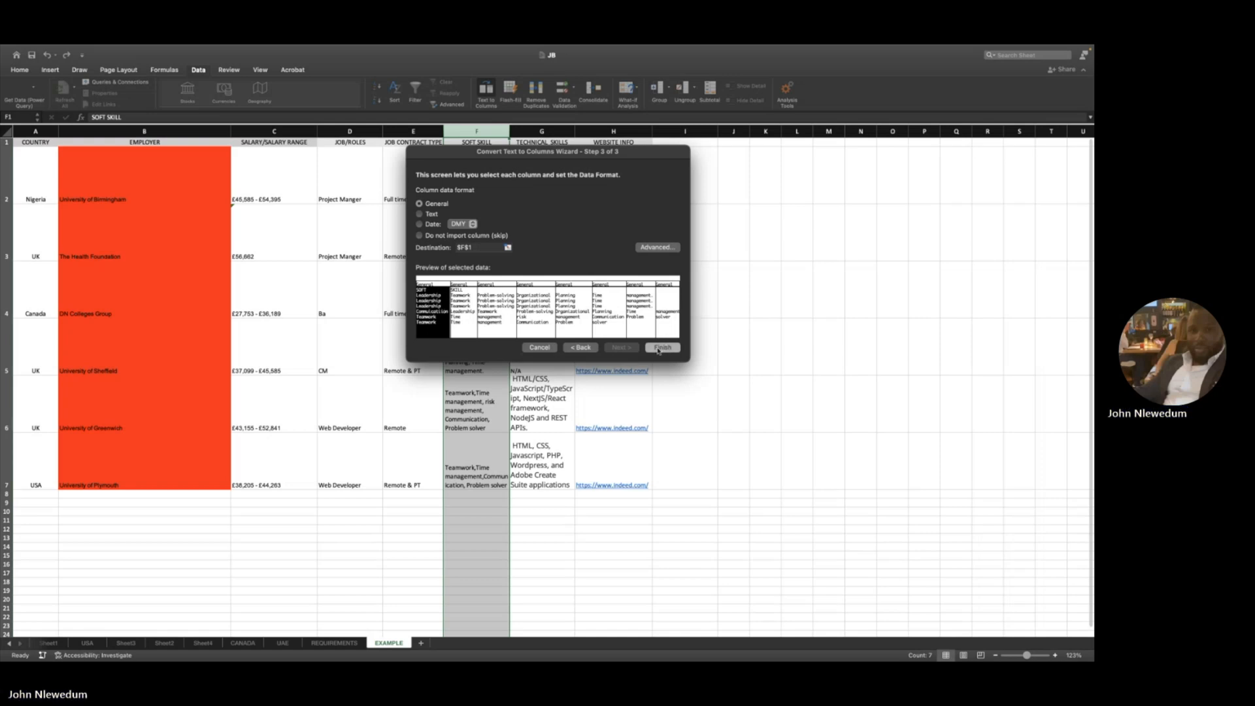
{"action": "left_click", "coordinate": [658, 351]}
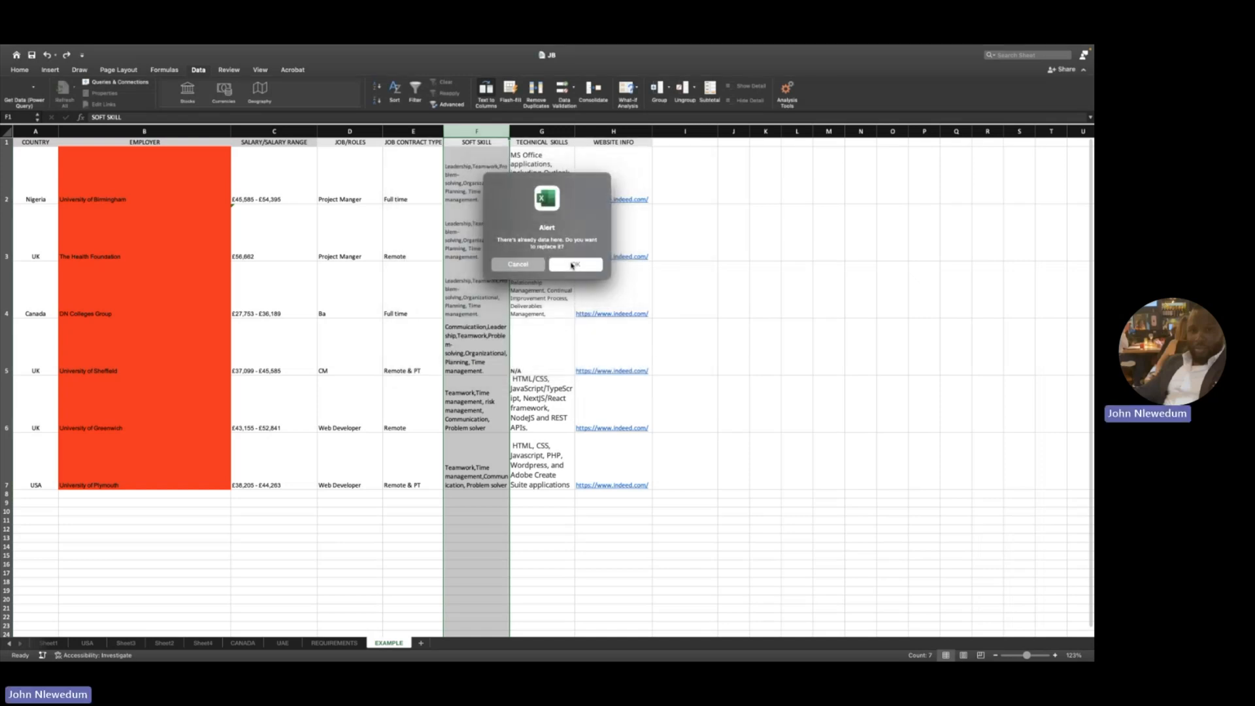
{"action": "left_click", "coordinate": [572, 265]}
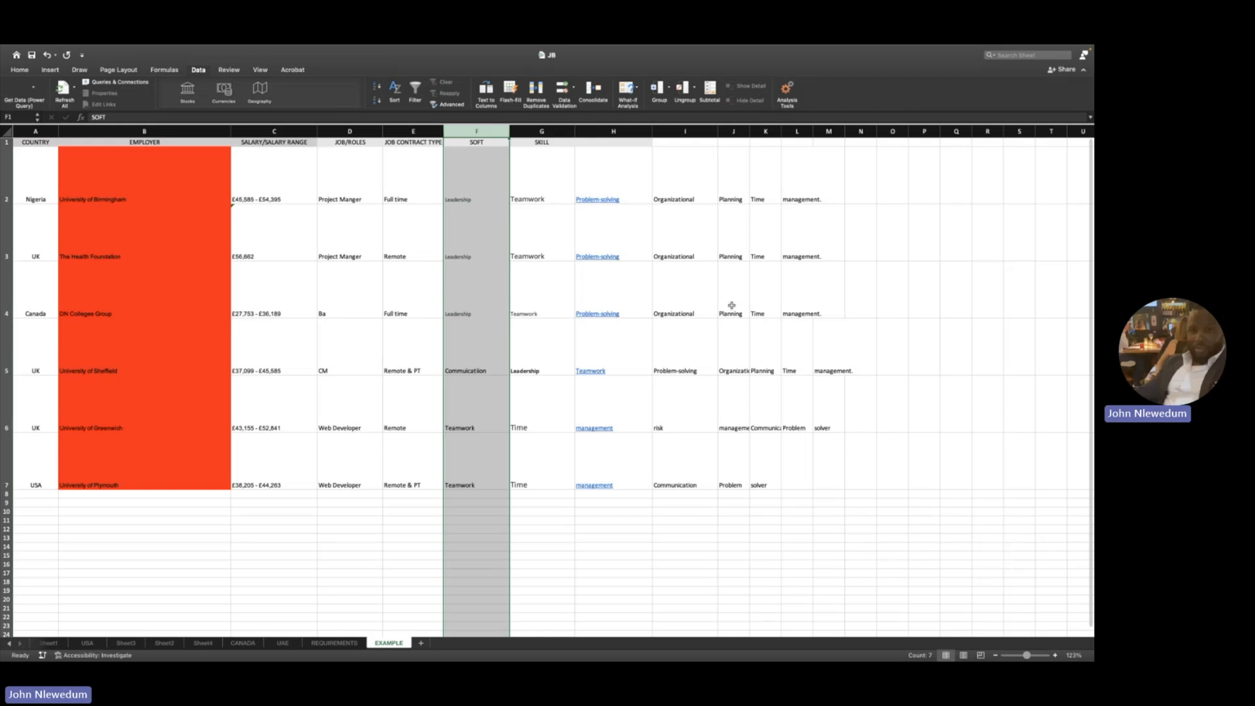
{"action": "key", "text": "super+z"}
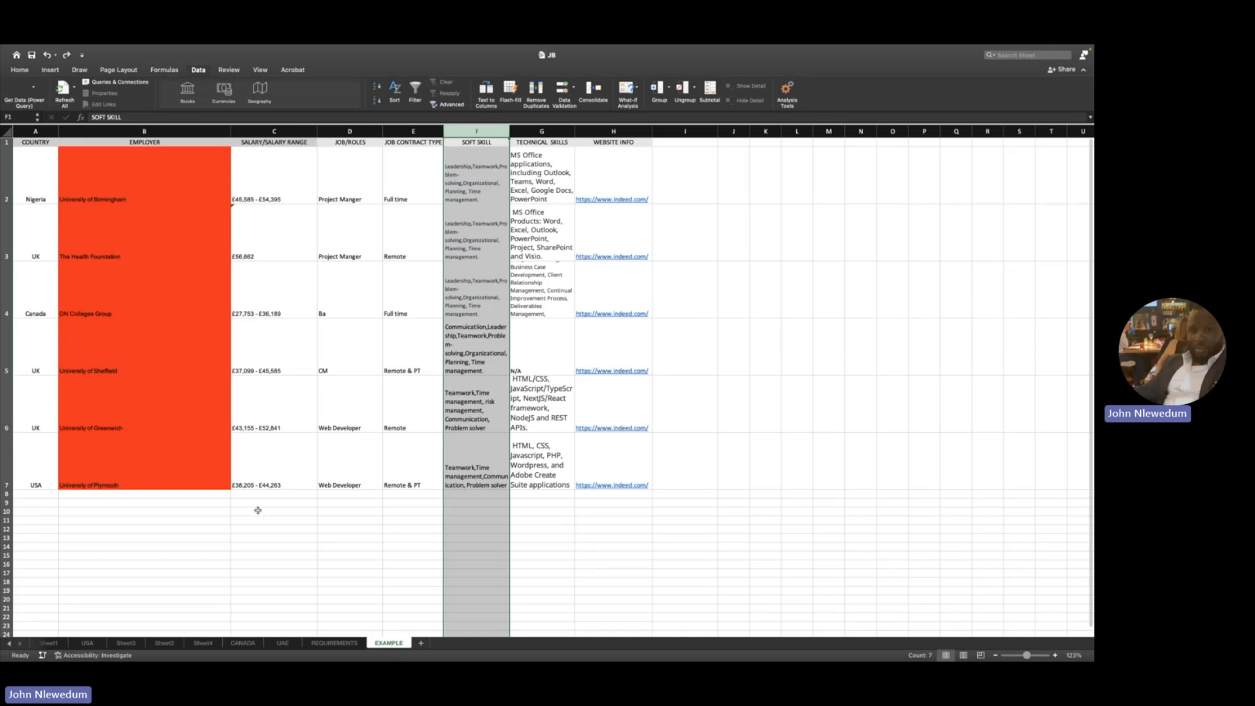
Step: Add list data validation to cell B10, using the countries in $A$2:$A$7 as the source
{"action": "left_click", "coordinate": [148, 511]}
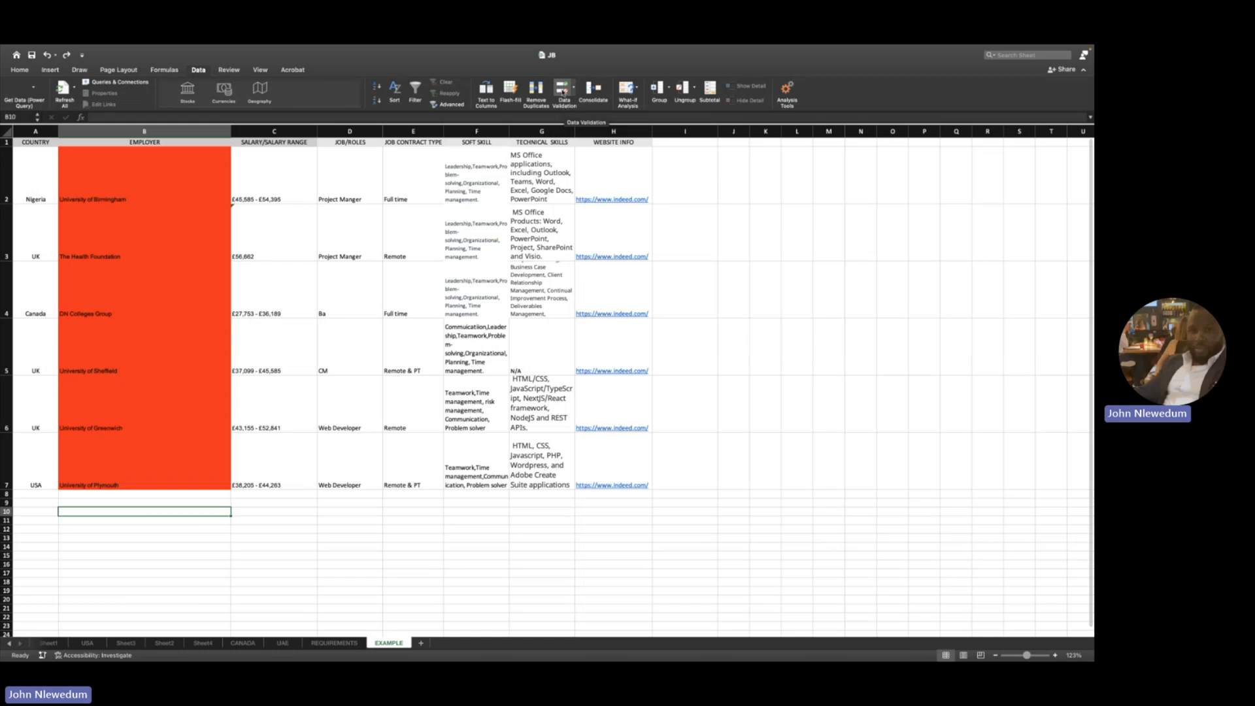
{"action": "left_click", "coordinate": [564, 91]}
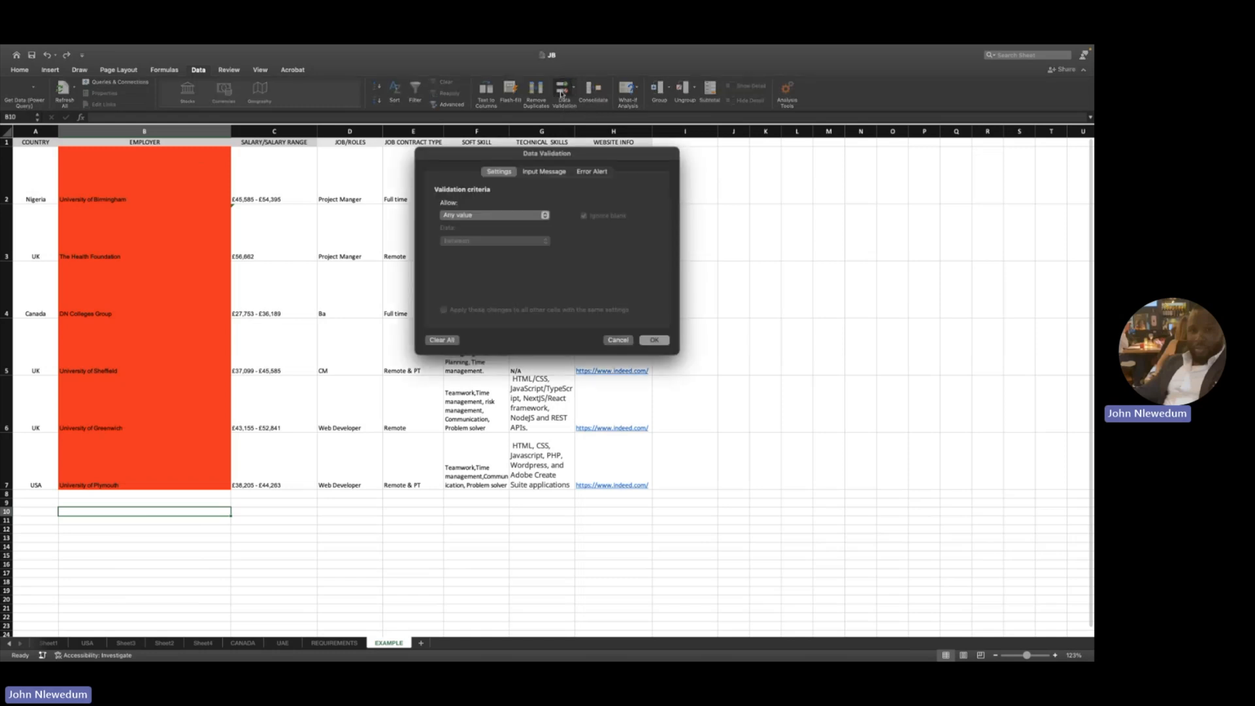
{"action": "left_click", "coordinate": [545, 215]}
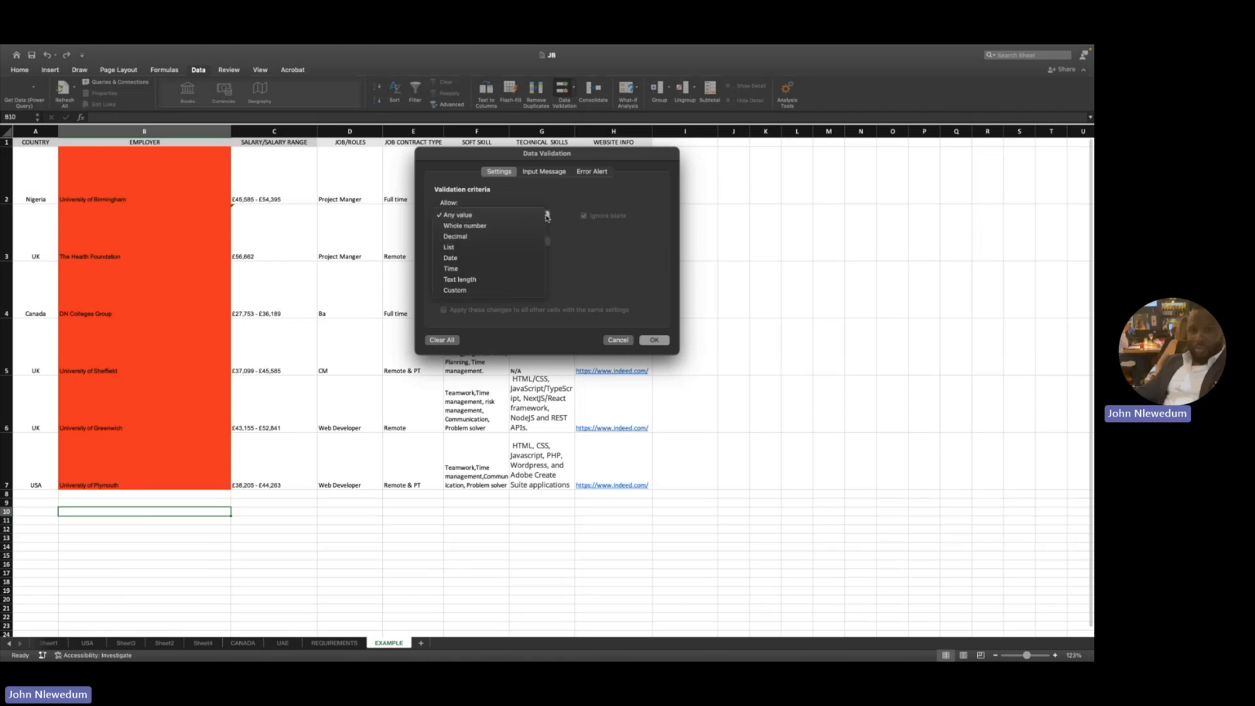
{"action": "left_click", "coordinate": [493, 247]}
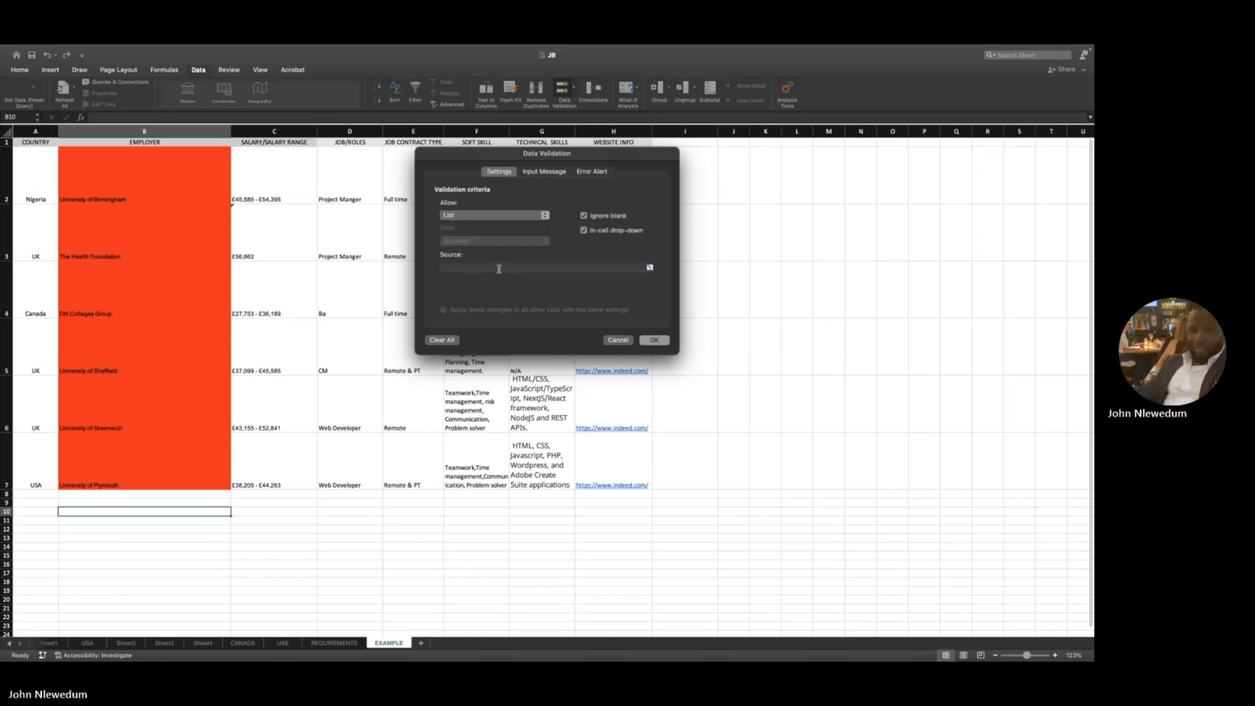
{"action": "left_click", "coordinate": [499, 268]}
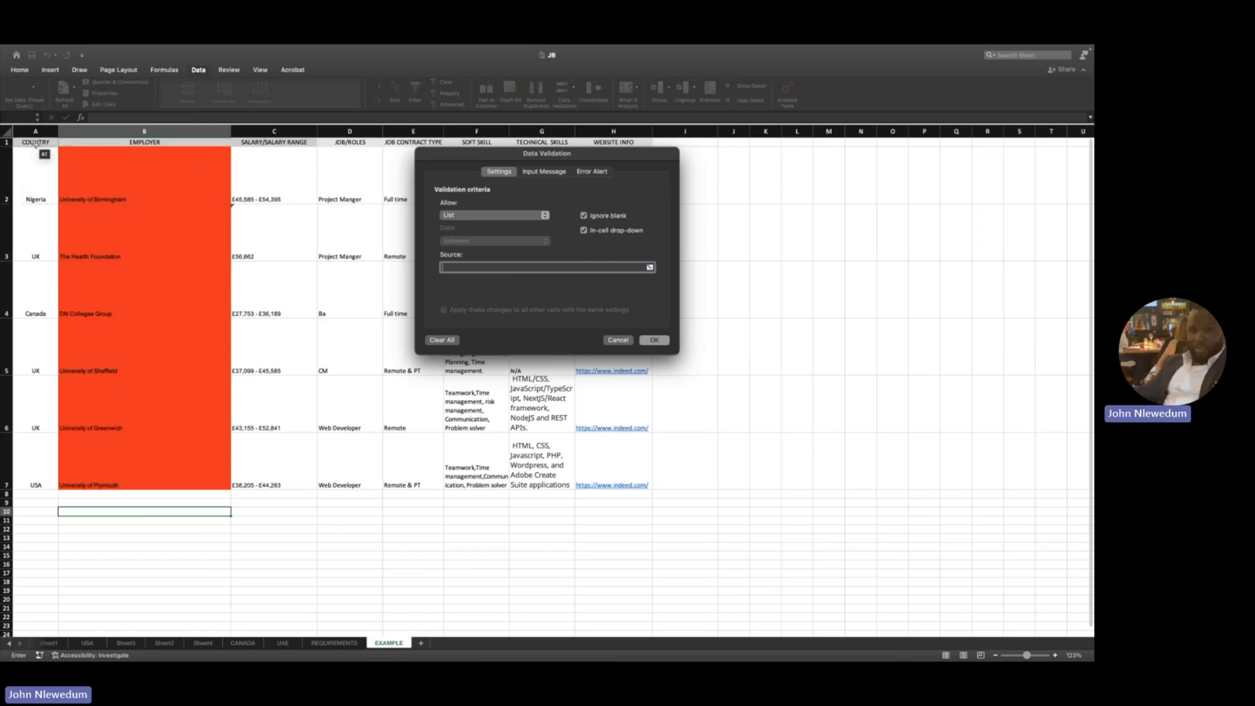
{"action": "left_click", "coordinate": [36, 182]}
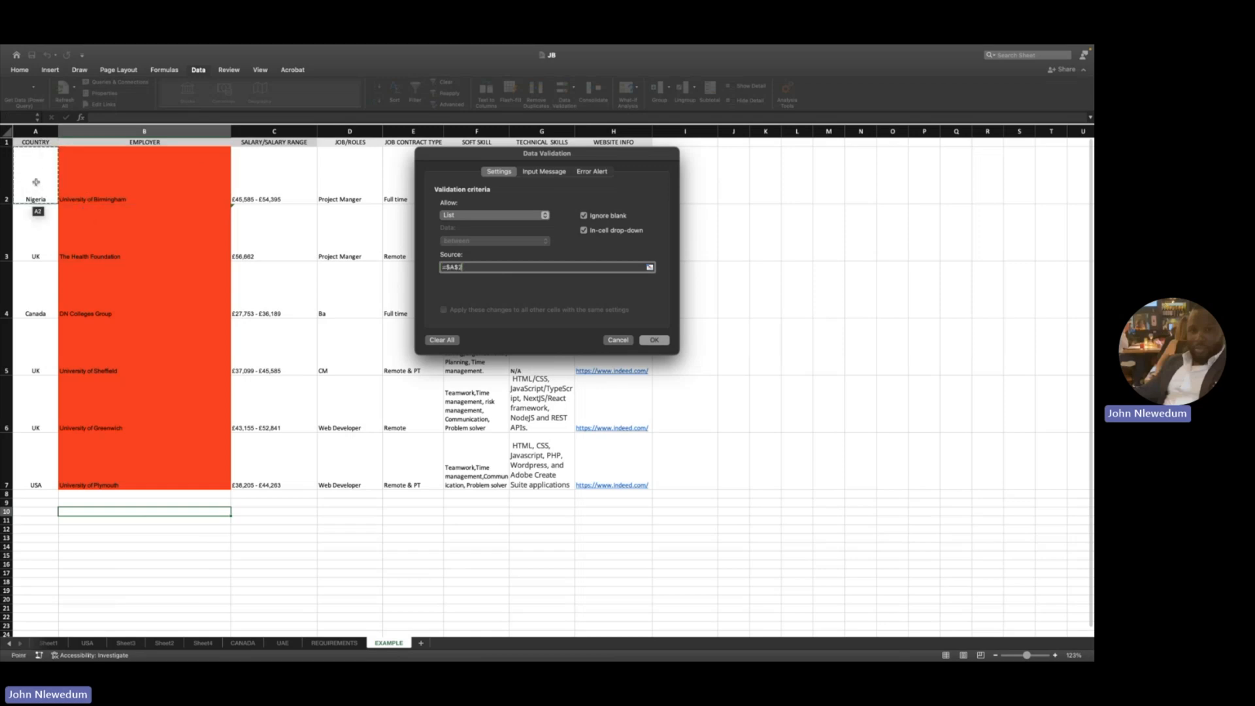
{"action": "key", "text": "shift+Down"}
{"action": "key", "text": "shift+Down"}
{"action": "key", "text": "shift+Down"}
{"action": "key", "text": "shift+Down"}
{"action": "key", "text": "shift+Down"}
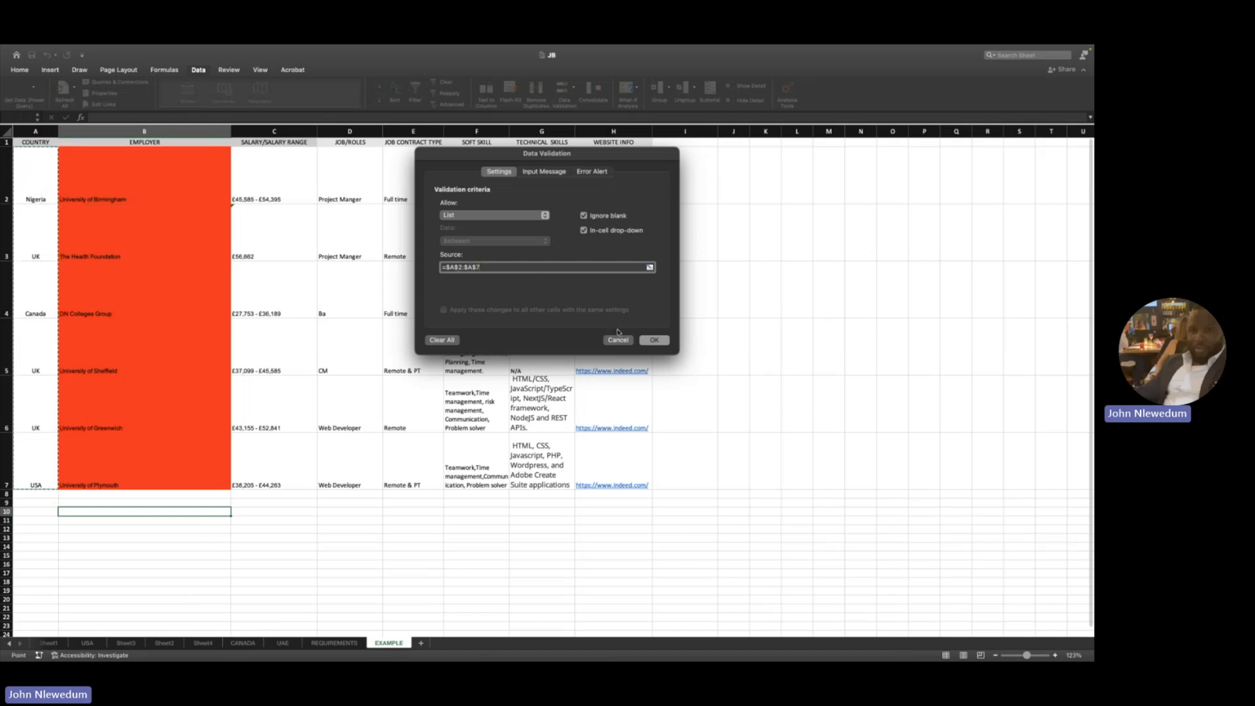
{"action": "left_click", "coordinate": [653, 340]}
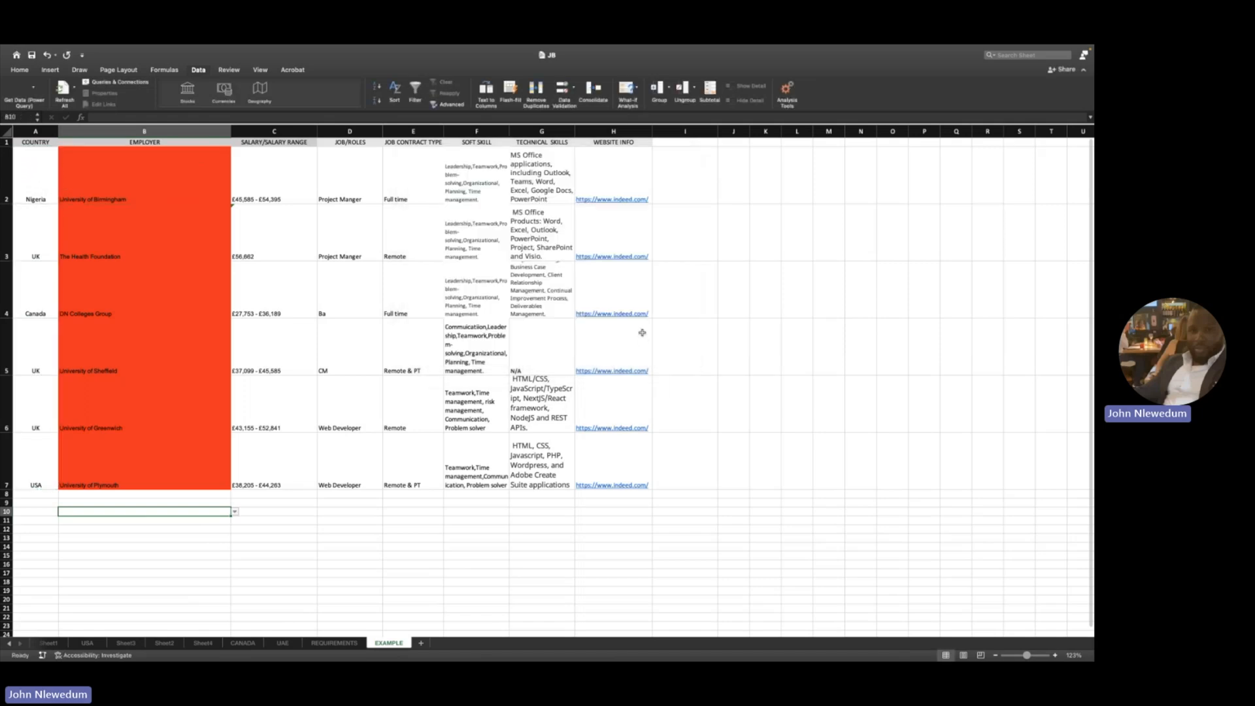
Step: Test the country drop-down in B10 by choosing UK and Canada, and leave the cell empty again
{"action": "left_click", "coordinate": [235, 512]}
{"action": "left_click", "coordinate": [73, 530]}
{"action": "left_click", "coordinate": [236, 514]}
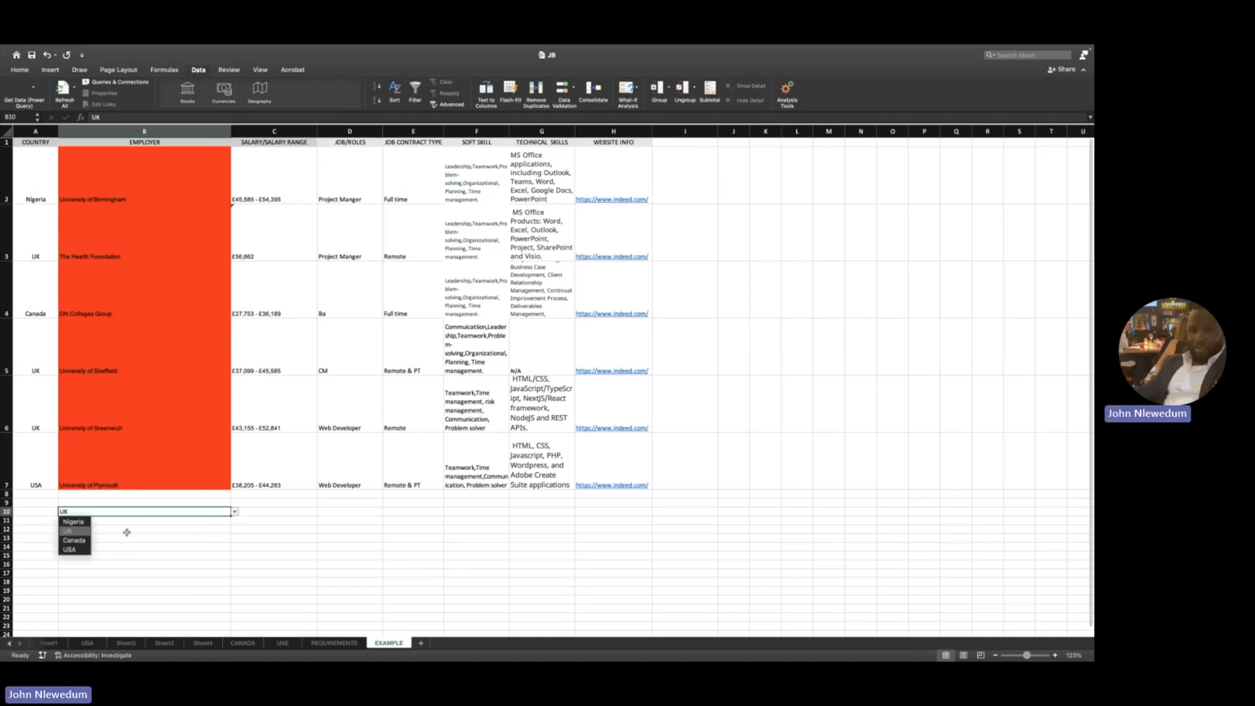
{"action": "left_click", "coordinate": [81, 541]}
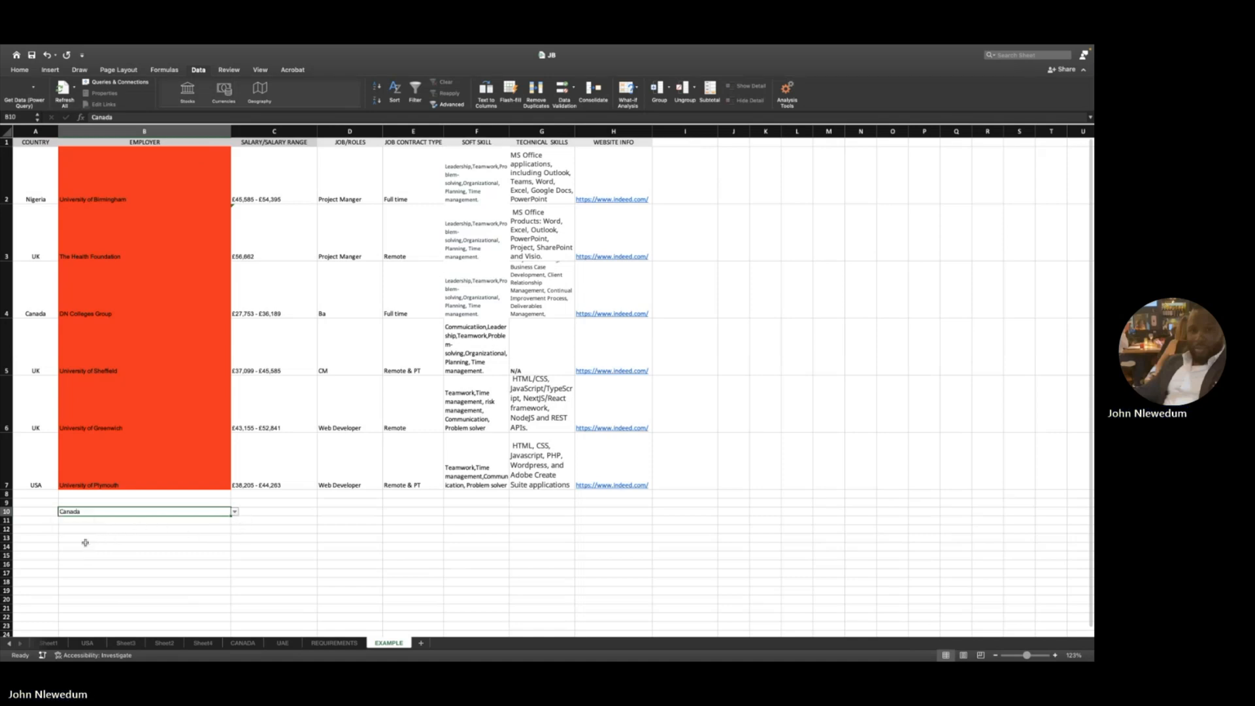
{"action": "left_click", "coordinate": [237, 513]}
{"action": "left_click", "coordinate": [73, 531]}
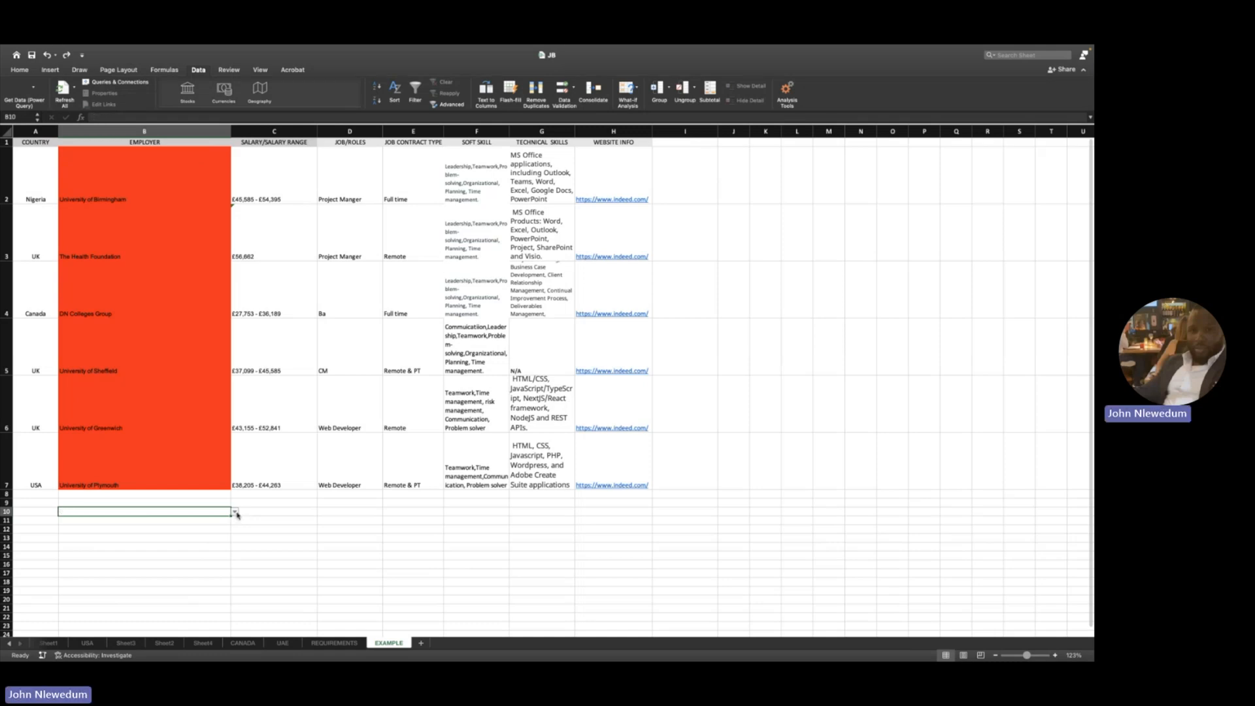
{"action": "left_click", "coordinate": [264, 505]}
{"action": "left_click", "coordinate": [203, 514]}
Step: Add list data validation to cell C10 with the source WIP, Late, Completed, Not started, Pending
{"action": "left_click", "coordinate": [259, 514]}
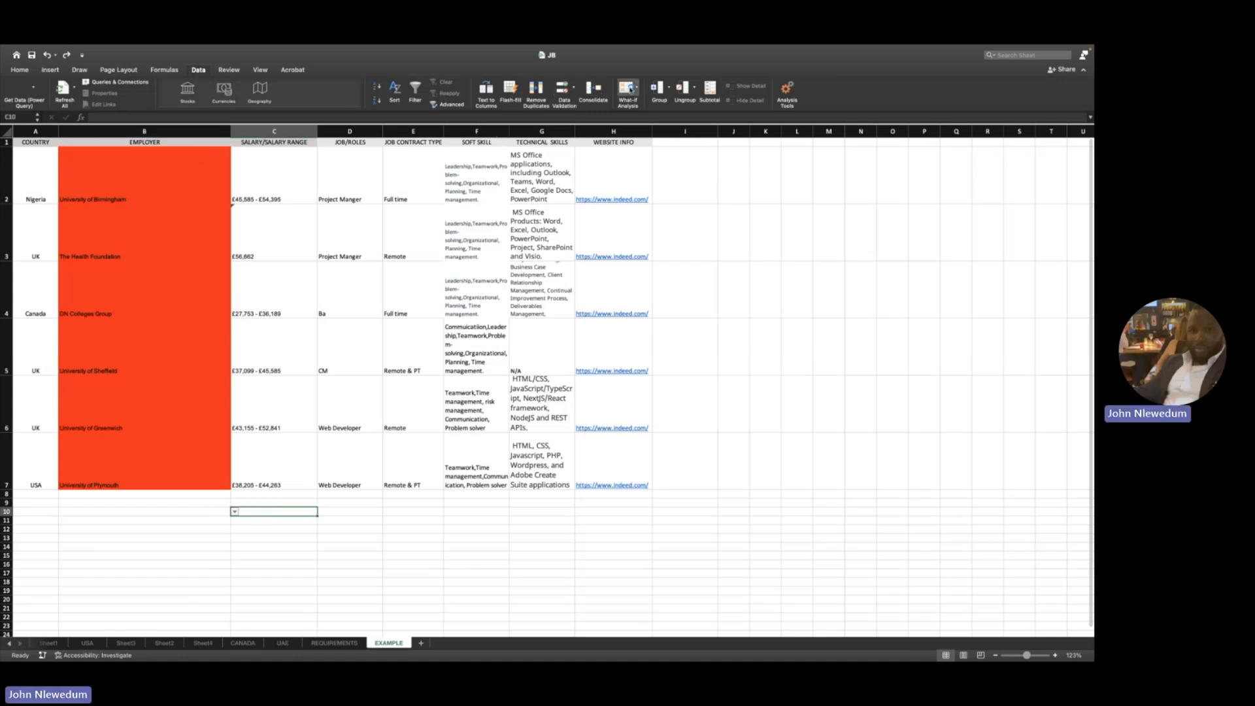
{"action": "left_click", "coordinate": [569, 92]}
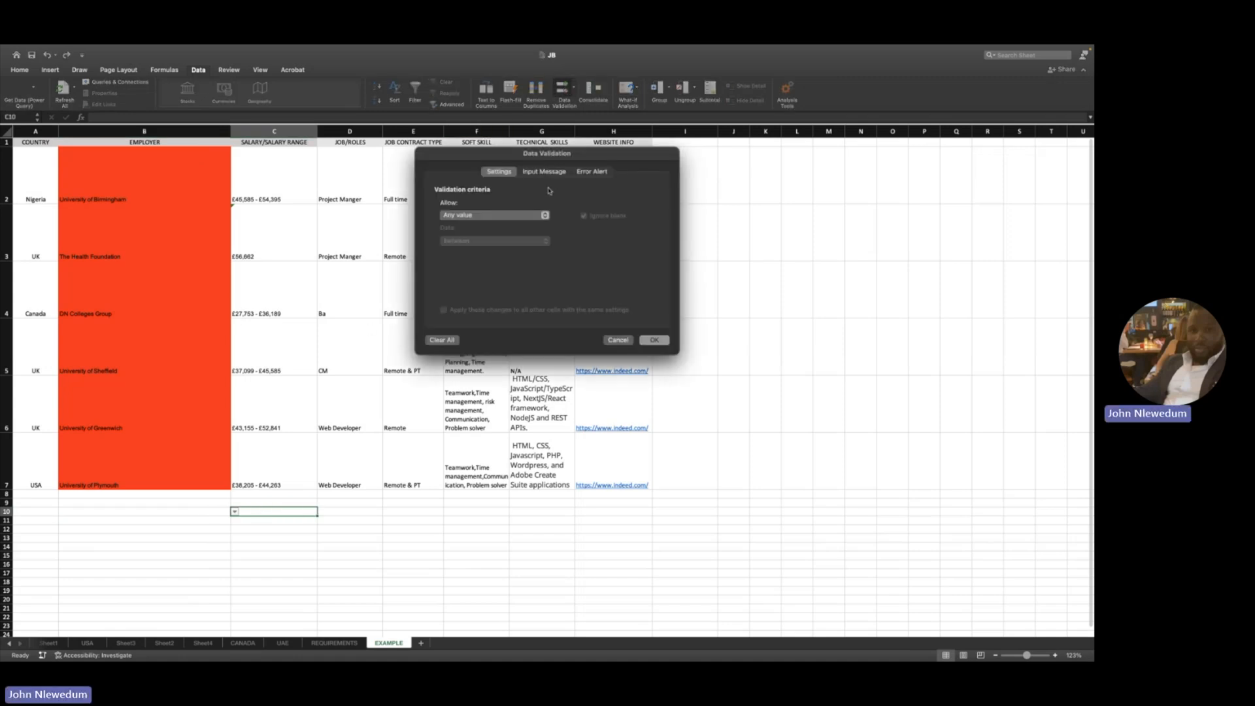
{"action": "left_click", "coordinate": [542, 215]}
{"action": "left_click", "coordinate": [450, 248]}
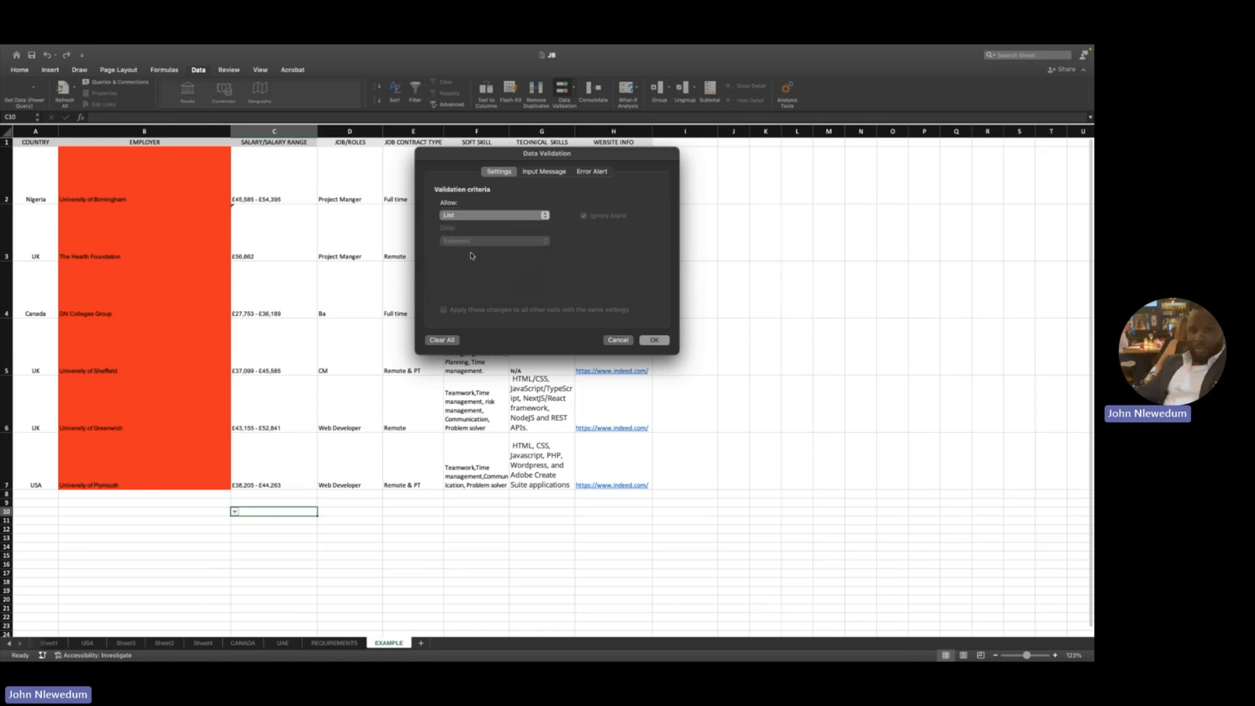
{"action": "left_click", "coordinate": [450, 267]}
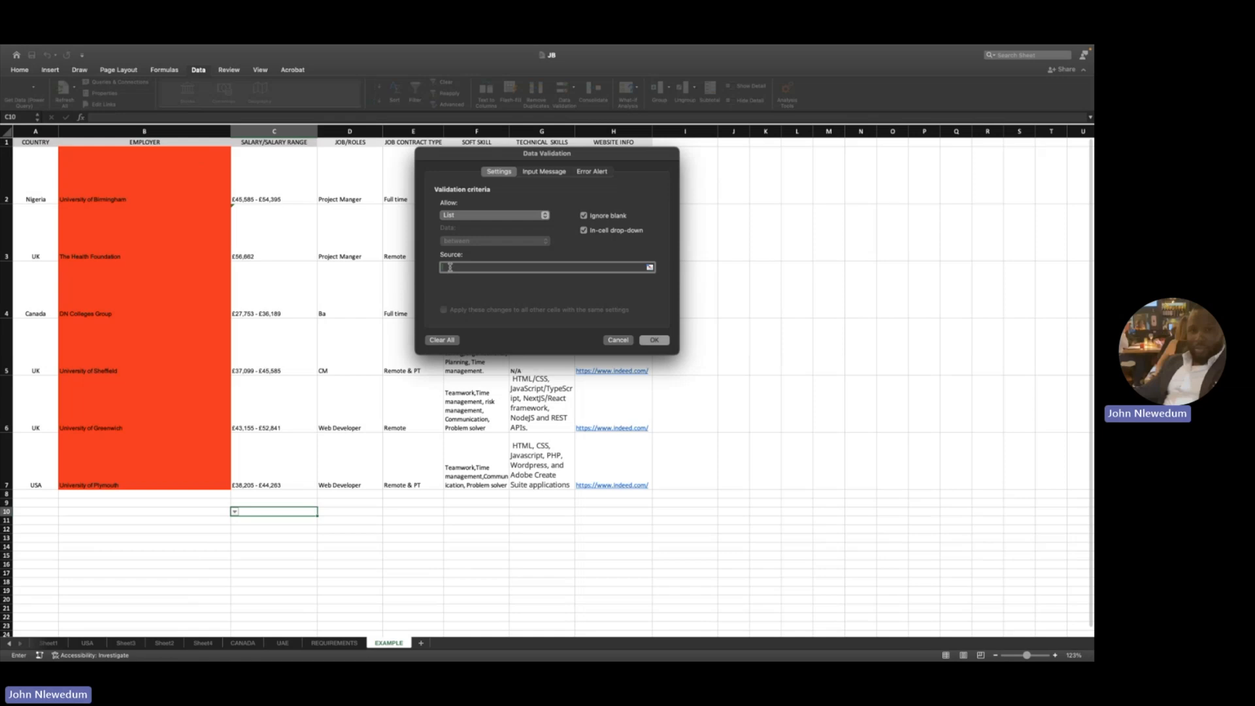
{"action": "type", "text": "WIP, Late, "}
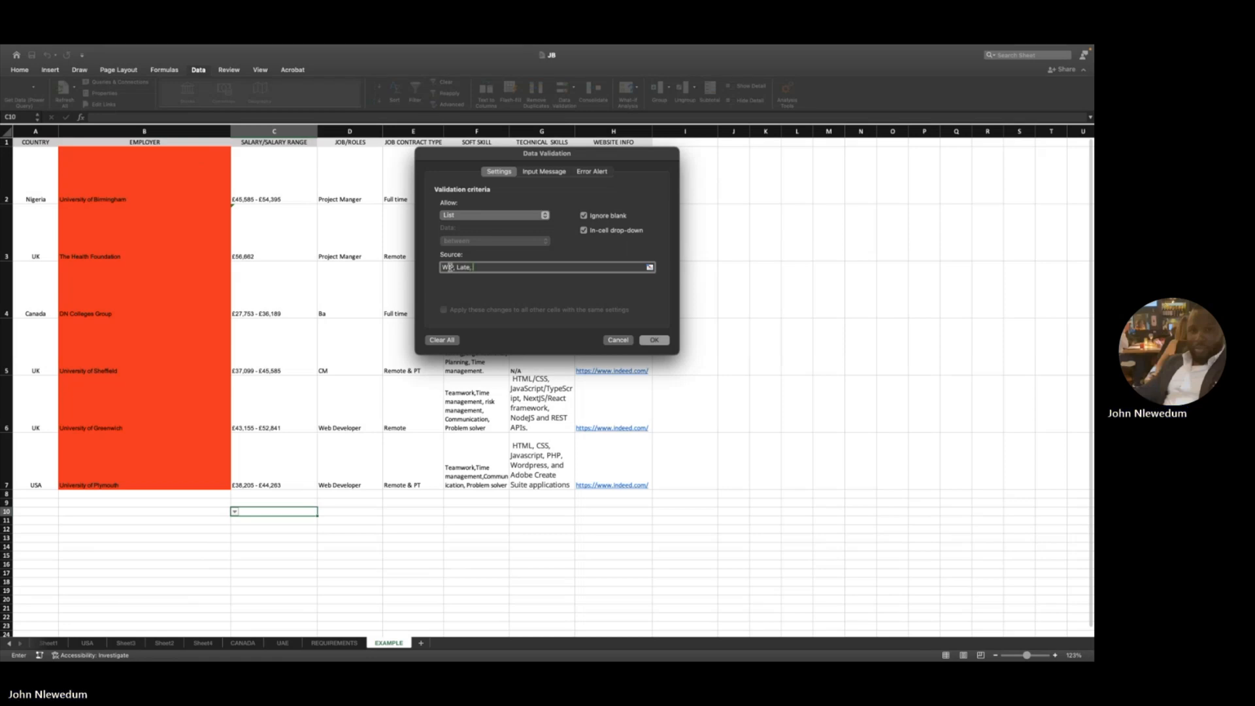
{"action": "type", "text": "Completed, Not started, Pemnding"}
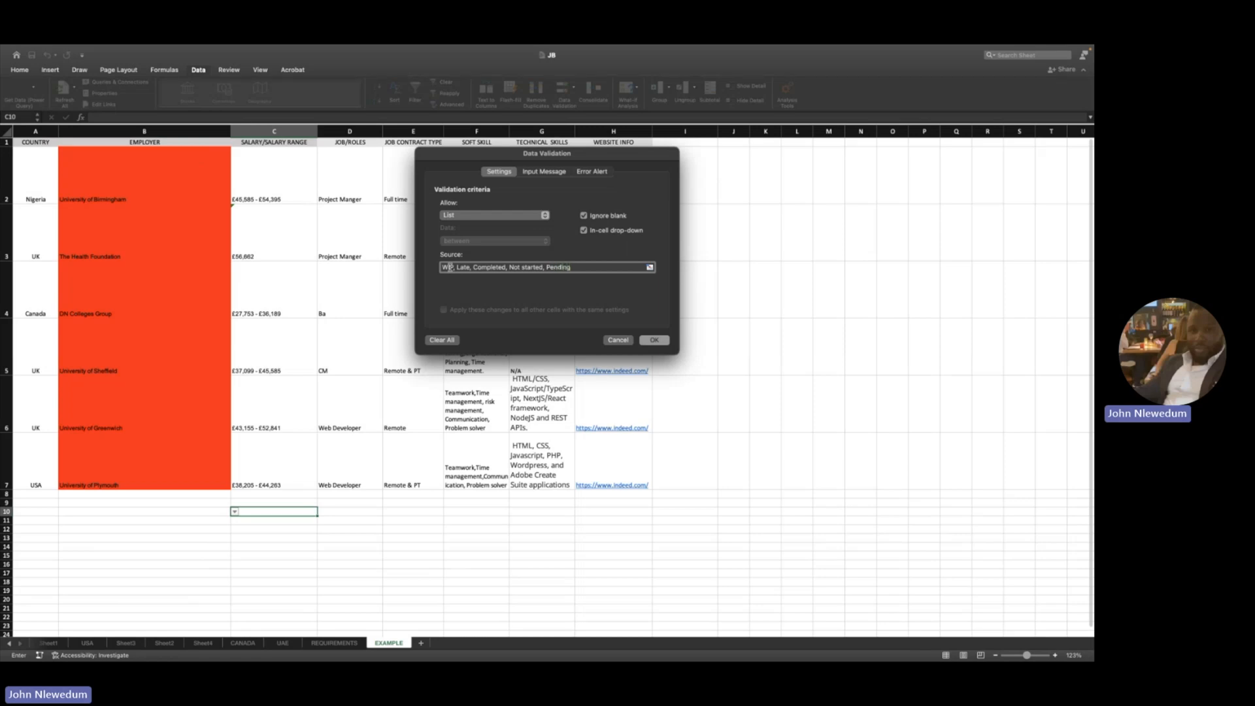
{"action": "left_click", "coordinate": [659, 342]}
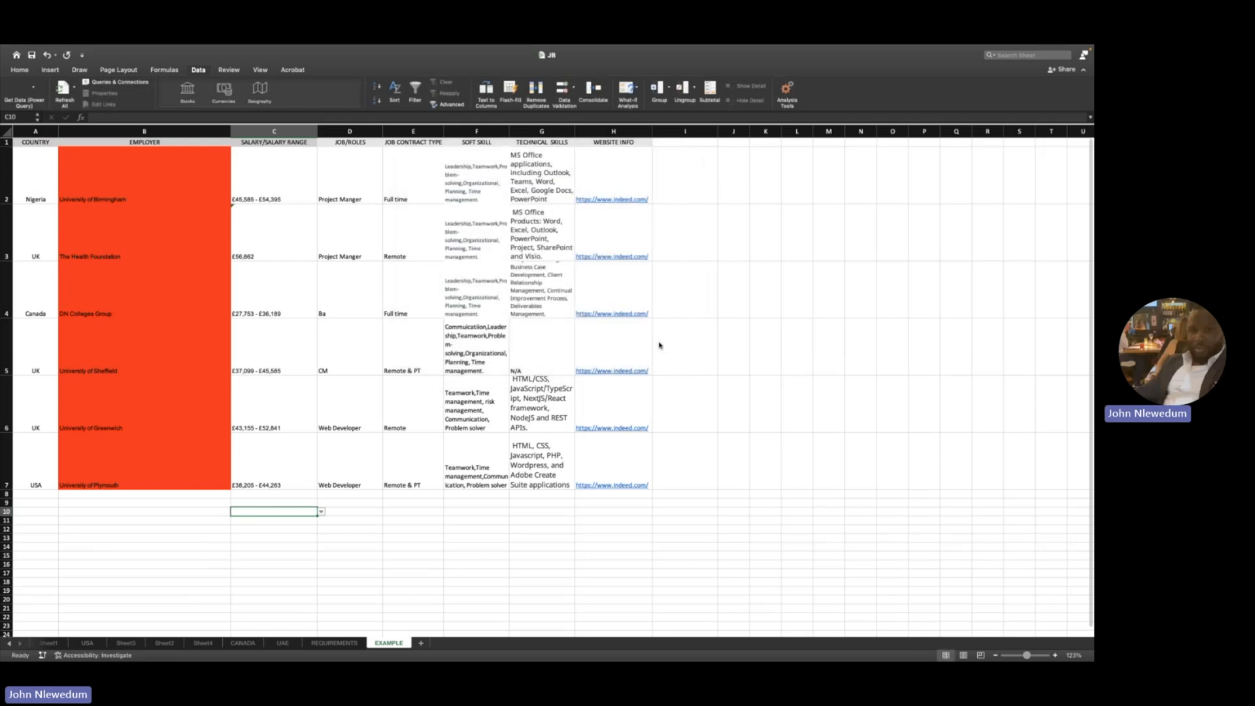
Step: Test the C10 drop-down by choosing Late, Completed, Not started and Pending in turn, and clear the cell
{"action": "left_click", "coordinate": [322, 513]}
{"action": "left_click", "coordinate": [255, 531]}
{"action": "left_click", "coordinate": [322, 513]}
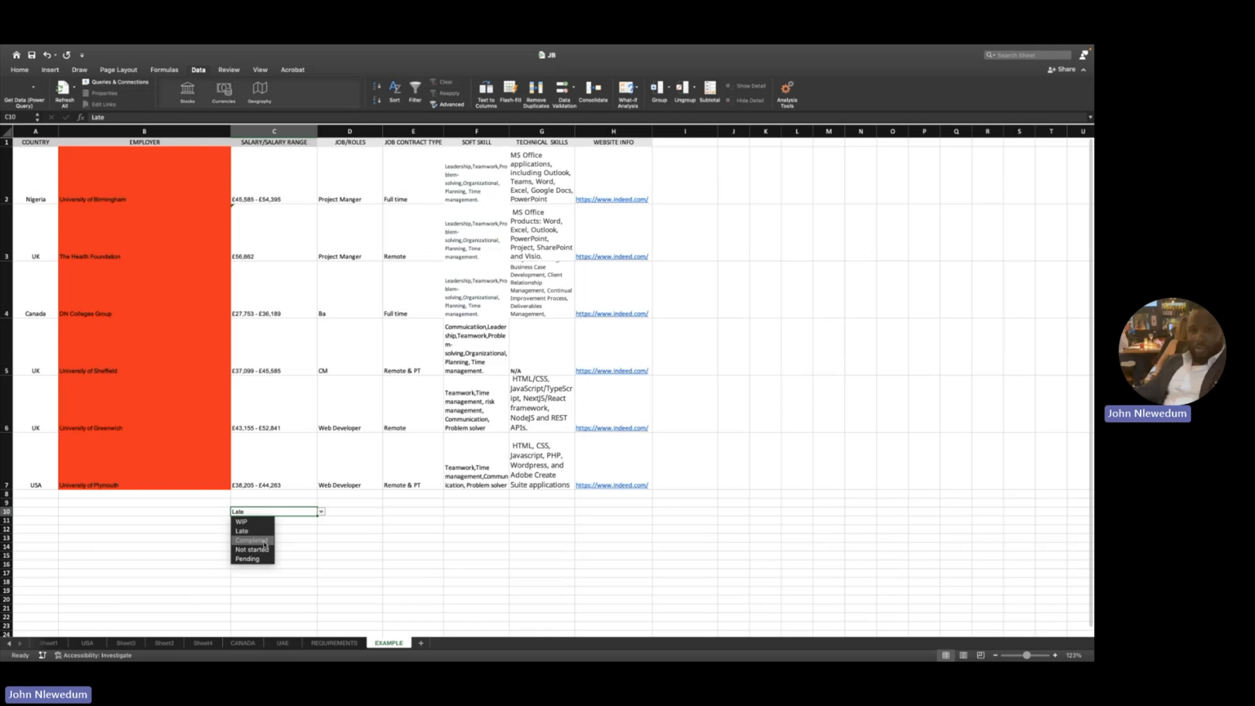
{"action": "left_click", "coordinate": [261, 540]}
{"action": "left_click", "coordinate": [322, 513]}
{"action": "left_click", "coordinate": [259, 549]}
{"action": "left_click", "coordinate": [322, 512]}
{"action": "left_click", "coordinate": [251, 560]}
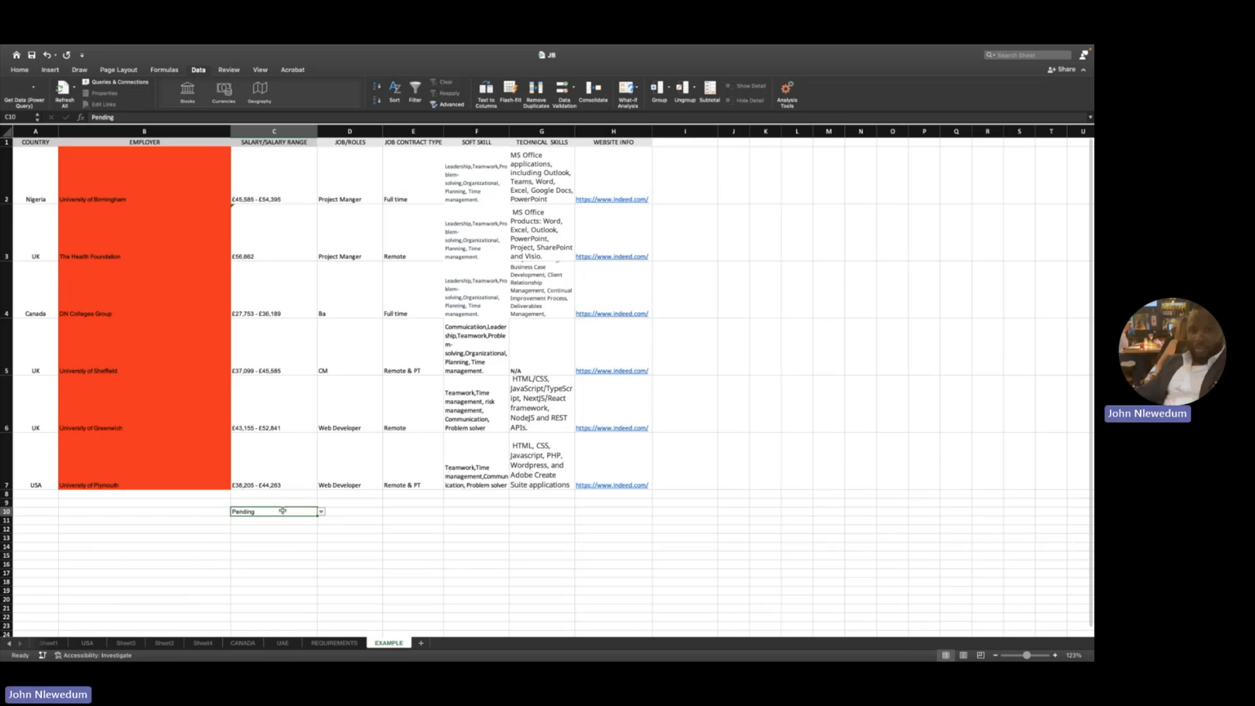
{"action": "key", "text": "Delete"}
{"action": "left_click", "coordinate": [362, 512]}
{"action": "left_click", "coordinate": [405, 515]}
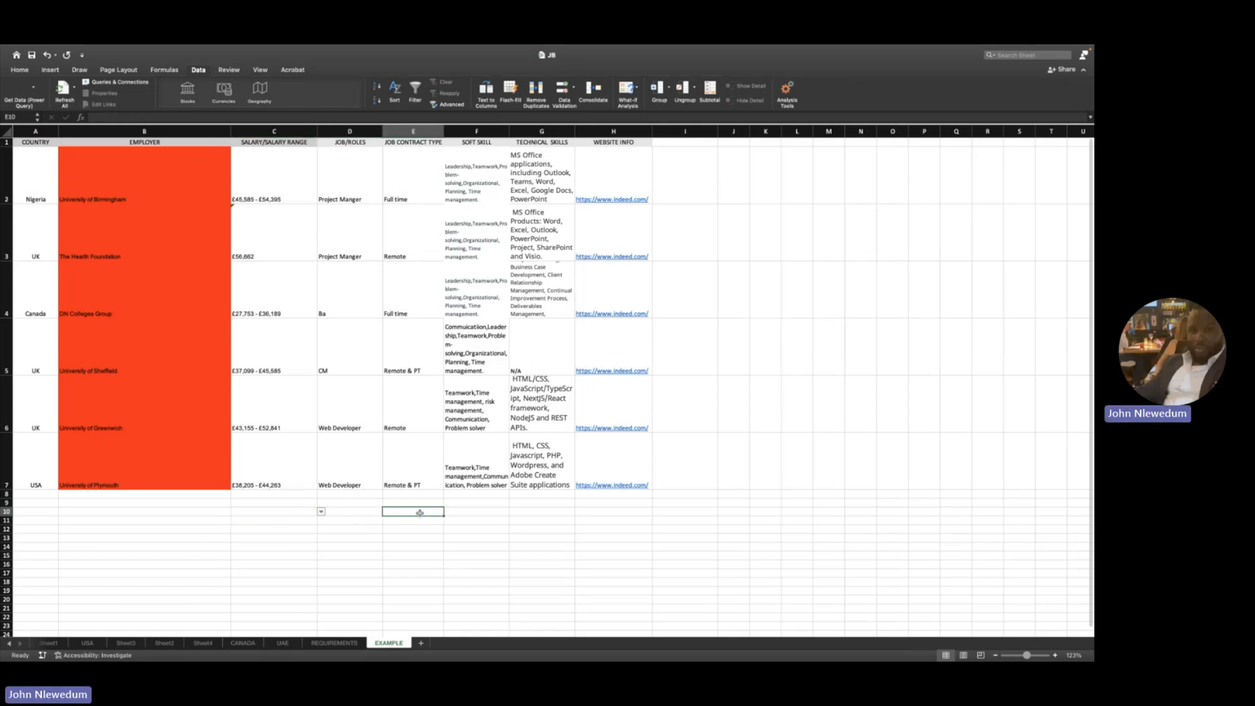
Step: Fill cell C10 with yellow
{"action": "left_click", "coordinate": [291, 513]}
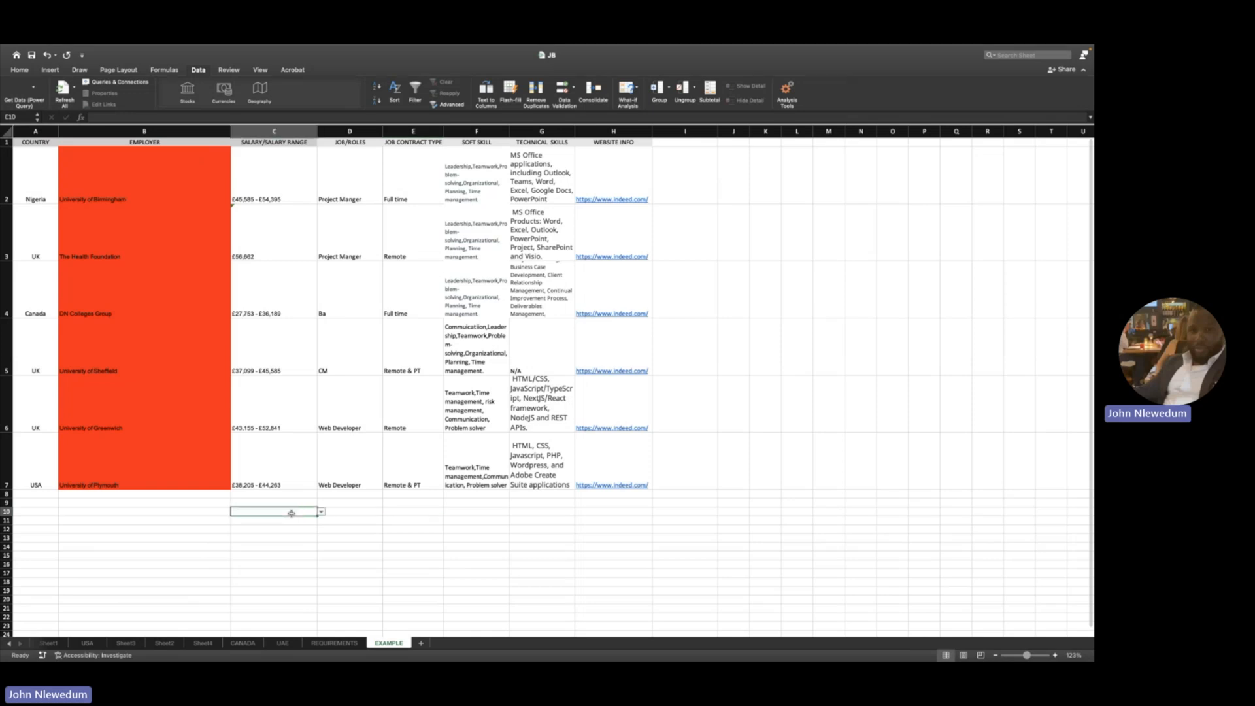
{"action": "left_click", "coordinate": [20, 69]}
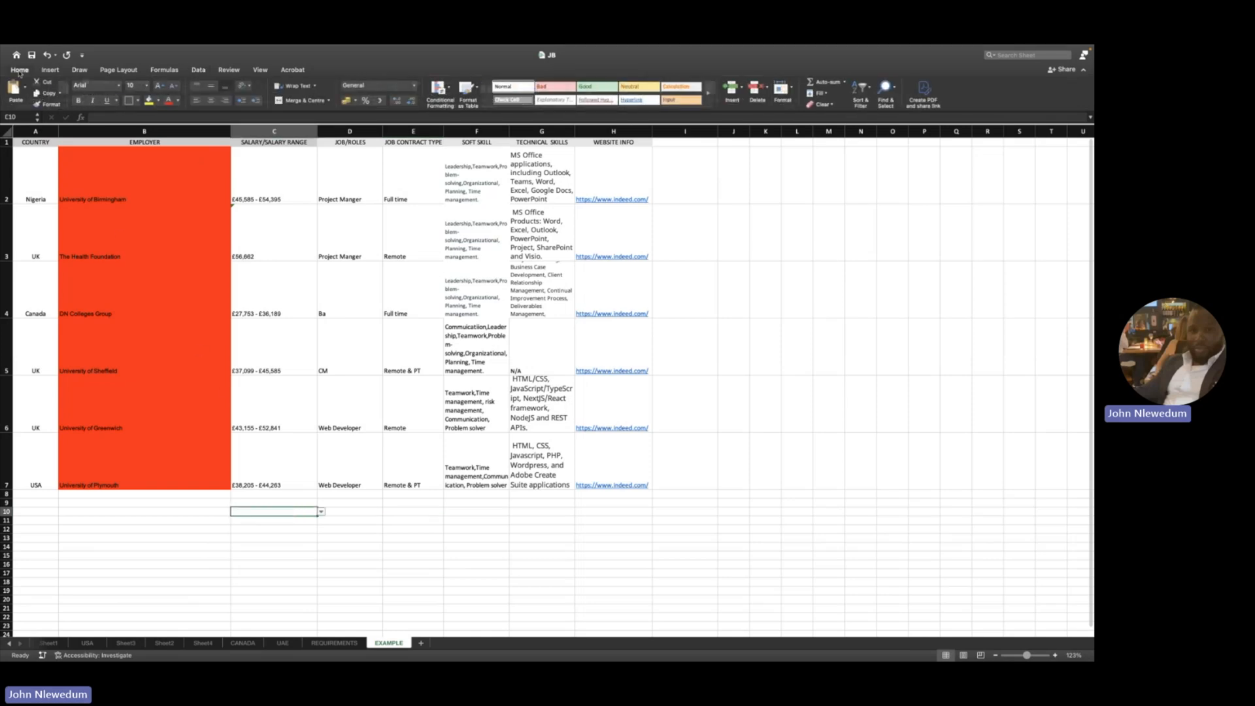
{"action": "left_click", "coordinate": [150, 102]}
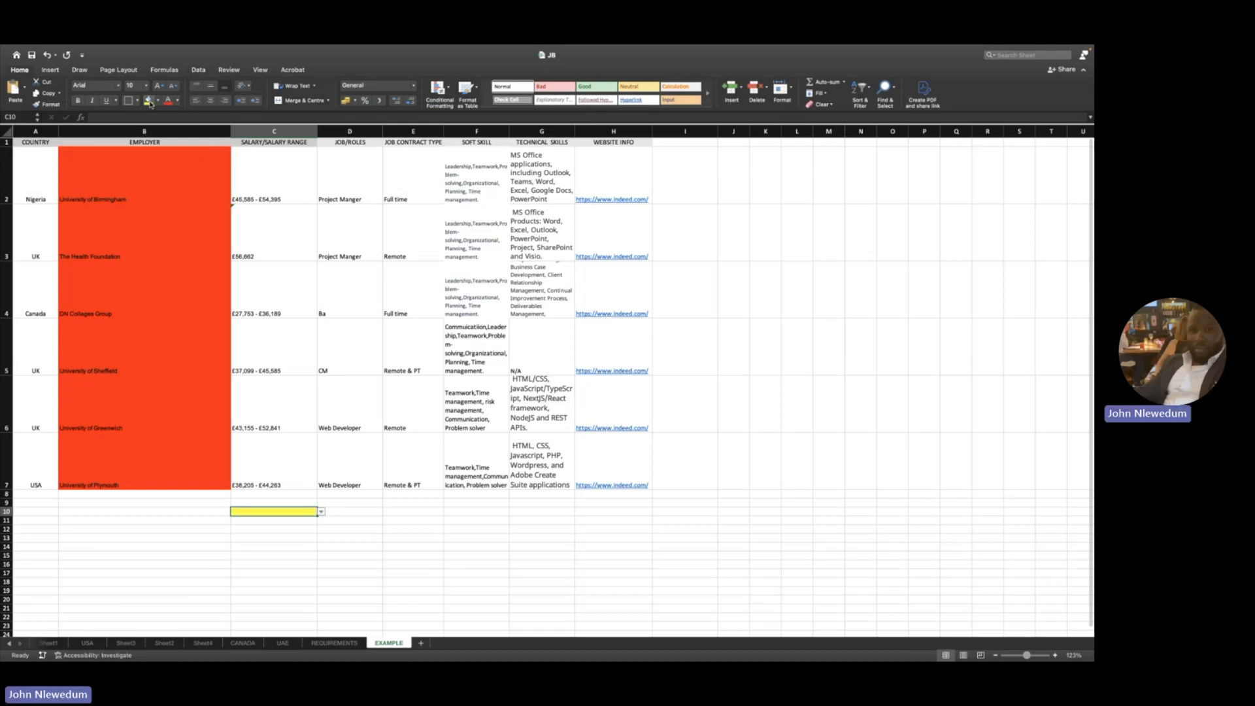
Step: Set the title of cell C10's data validation input message to "Instructions"
{"action": "left_click", "coordinate": [198, 69]}
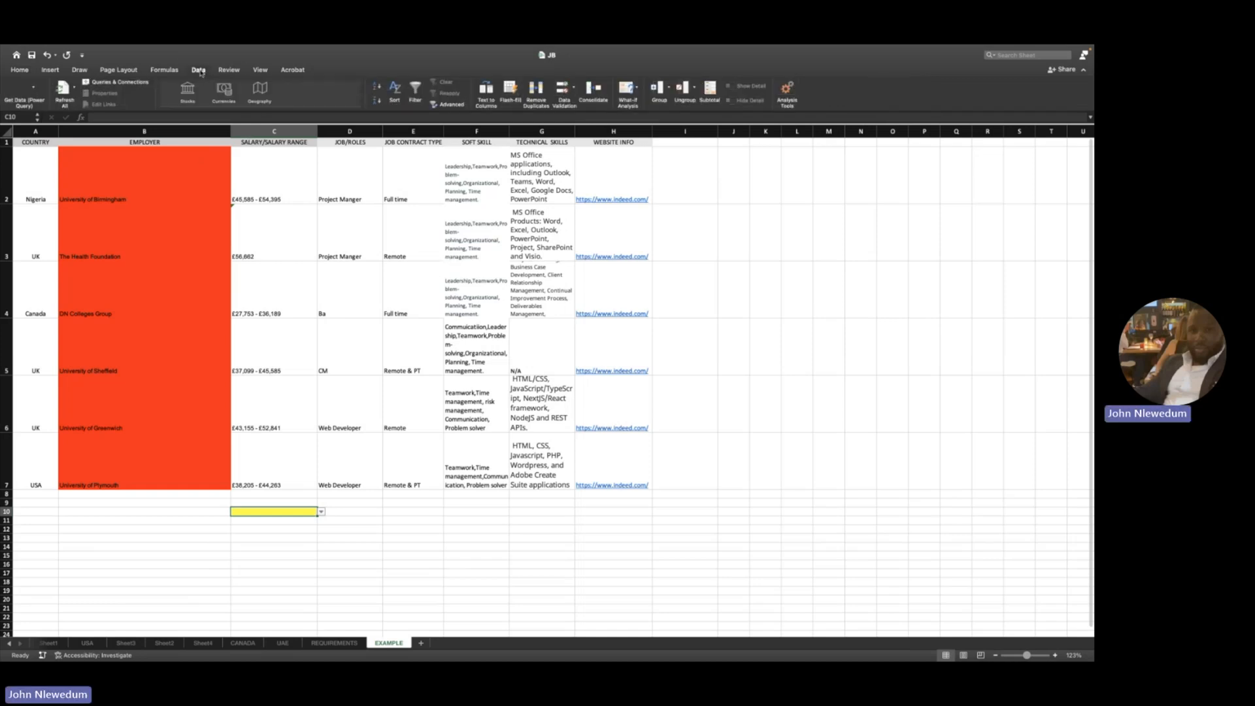
{"action": "left_click", "coordinate": [561, 93]}
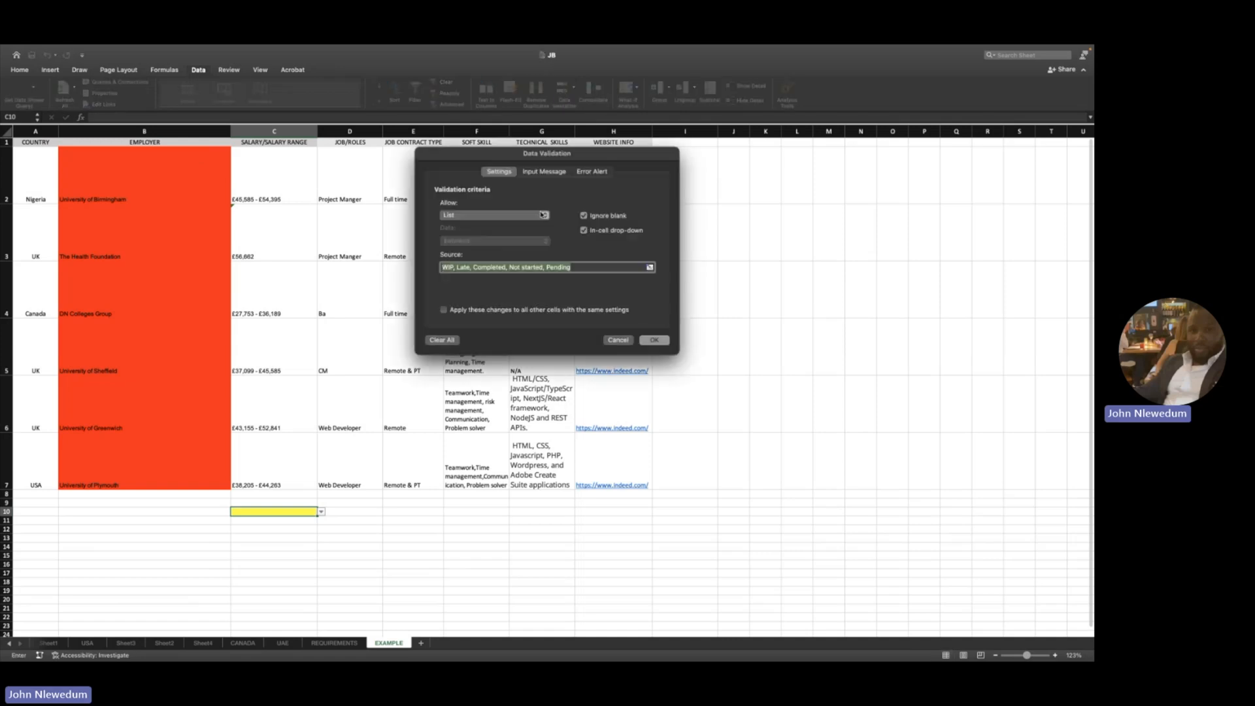
{"action": "left_click", "coordinate": [551, 172]}
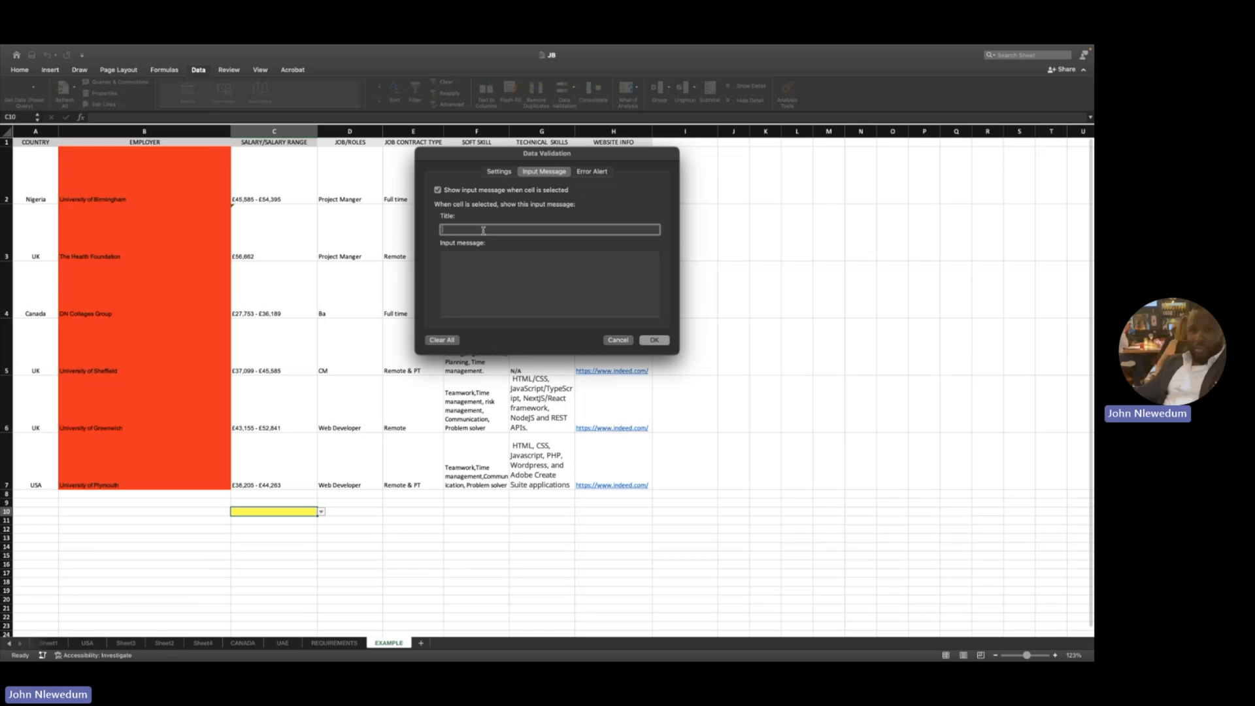
{"action": "type", "text": "Instructions"}
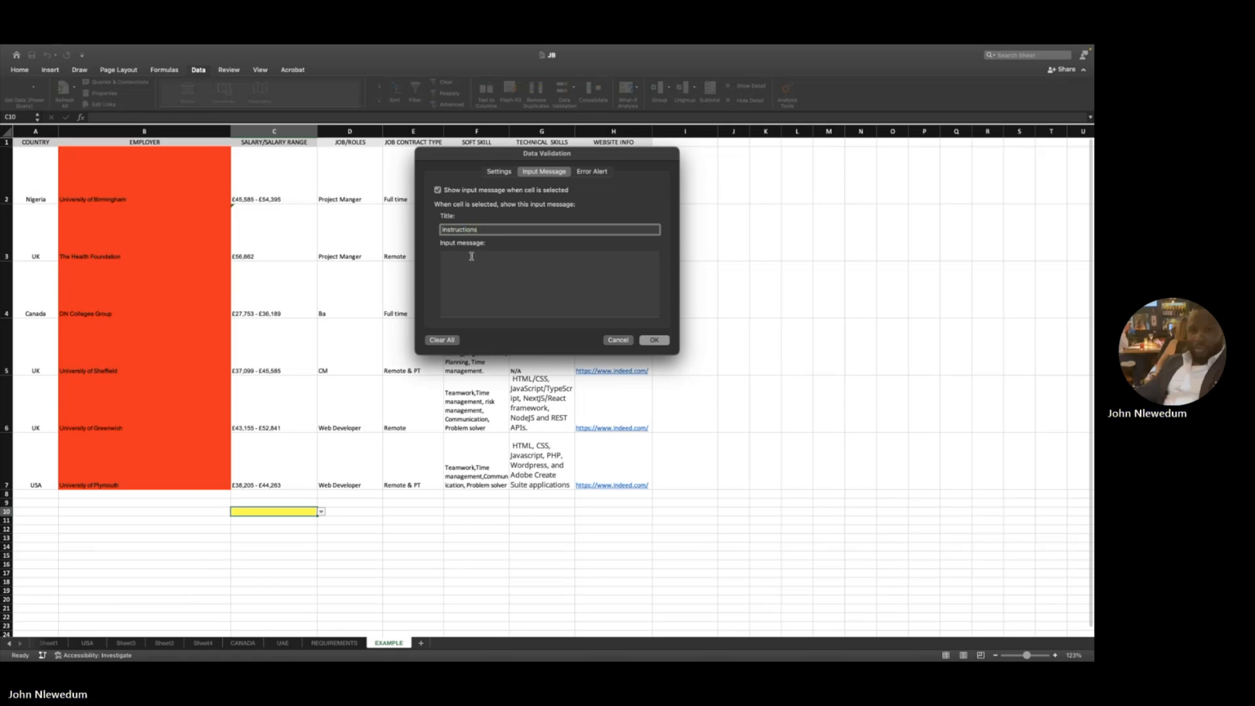
Step: Enter the input message "Click the below to the select the options available. Thanks", apply it and display it on cell C10
{"action": "left_click", "coordinate": [471, 256]}
{"action": "type", "text": "C"}
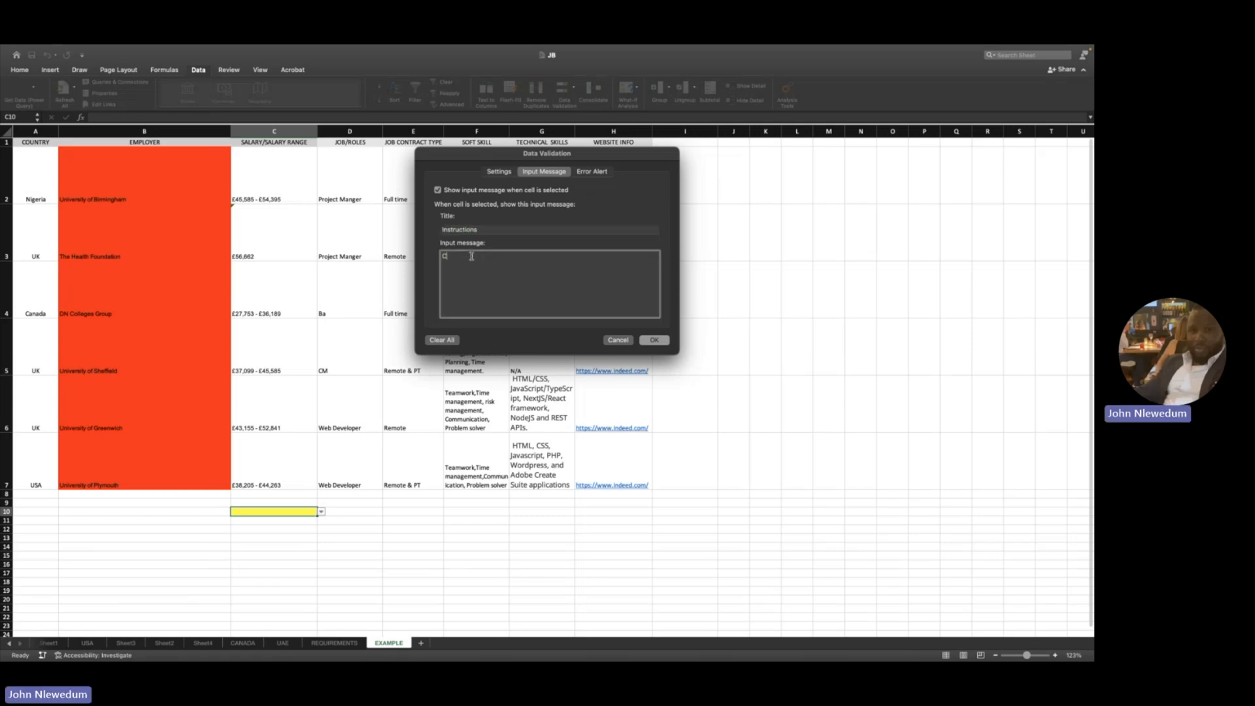
{"action": "type", "text": "lick"}
{"action": "type", "text": " the lin"}
{"action": "type", "text": "low to"}
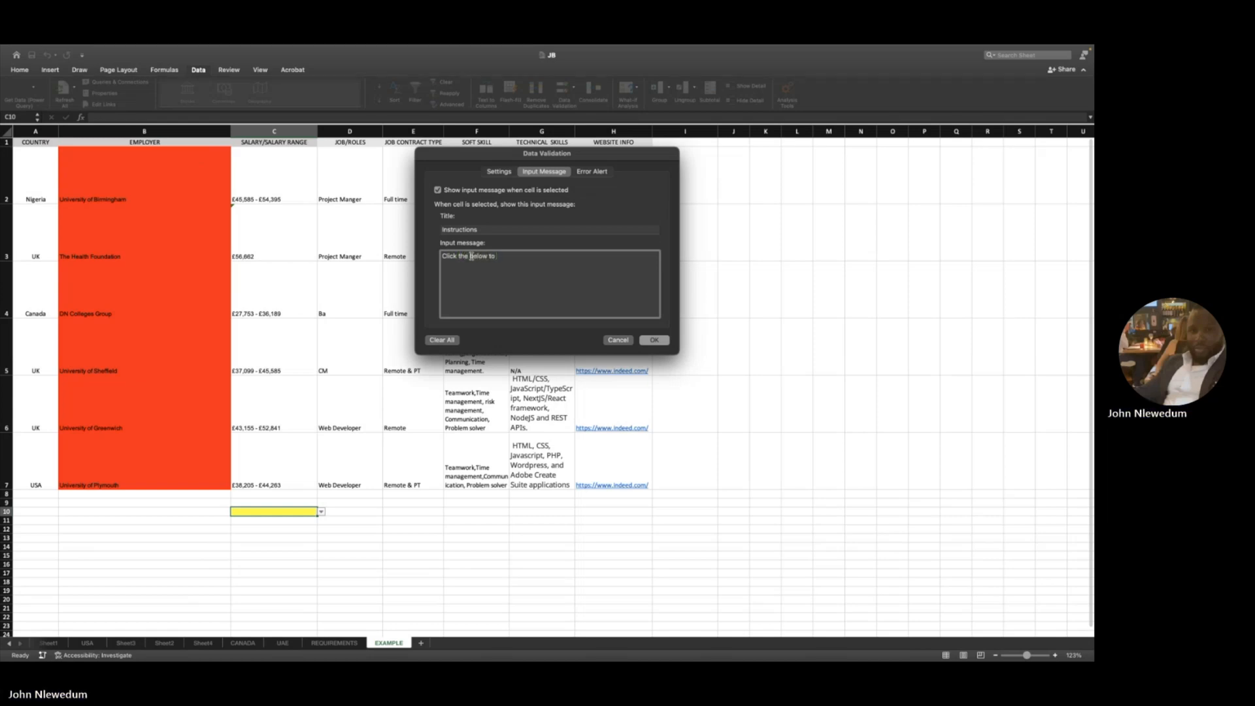
{"action": "type", "text": " the selct the"}
{"action": "key", "text": "BackSpace"}
{"action": "key", "text": "BackSpace"}
{"action": "key", "text": "BackSpace"}
{"action": "key", "text": "BackSpace"}
{"action": "key", "text": "BackSpace"}
{"action": "type", "text": "ct the "}
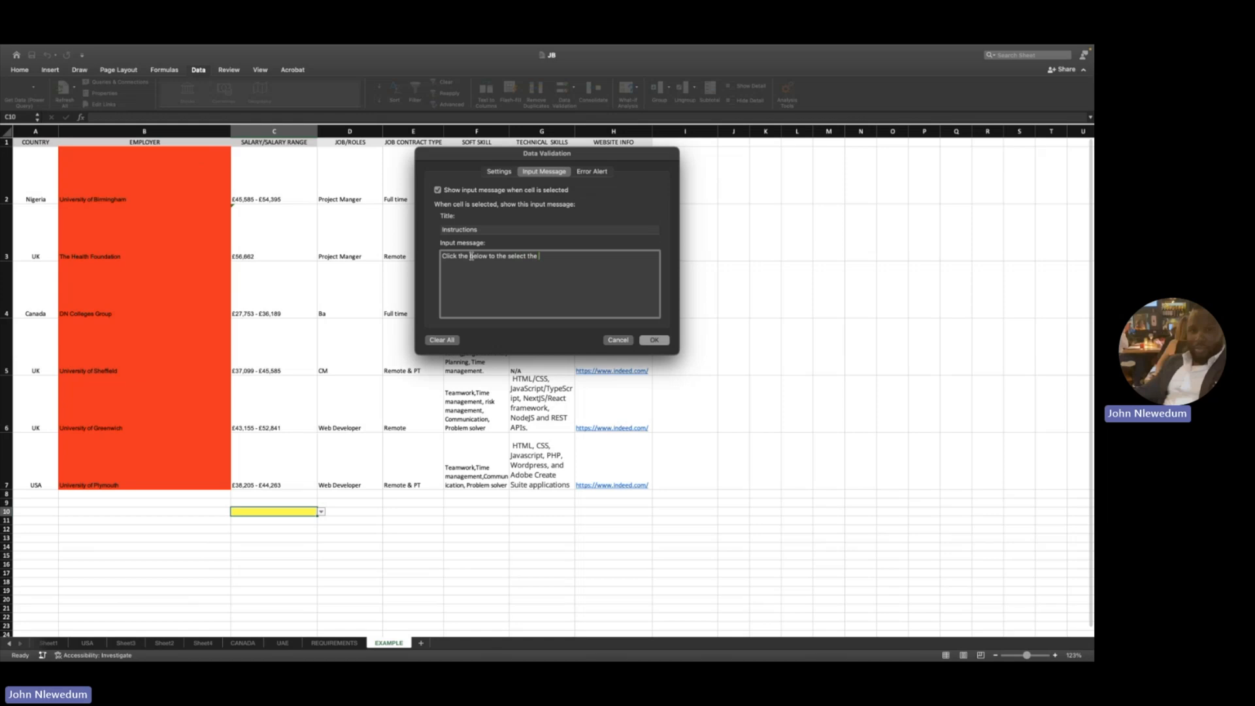
{"action": "type", "text": "options available "}
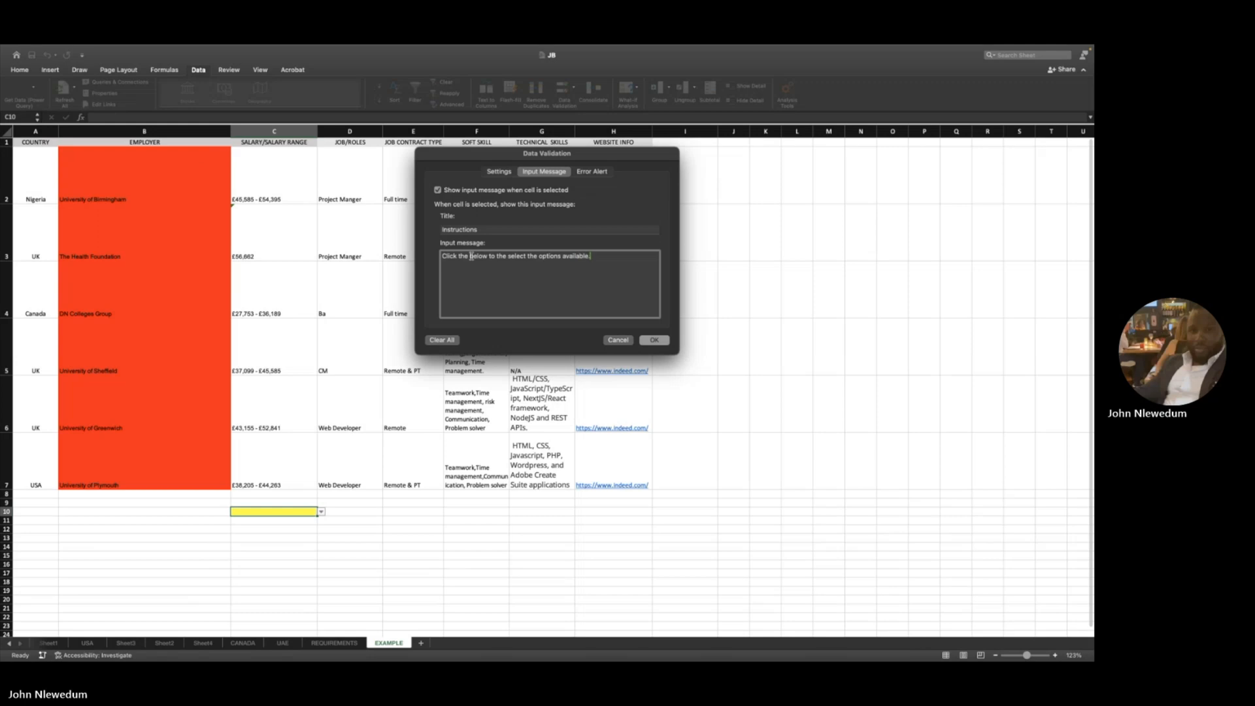
{"action": "type", "text": " Thanks"}
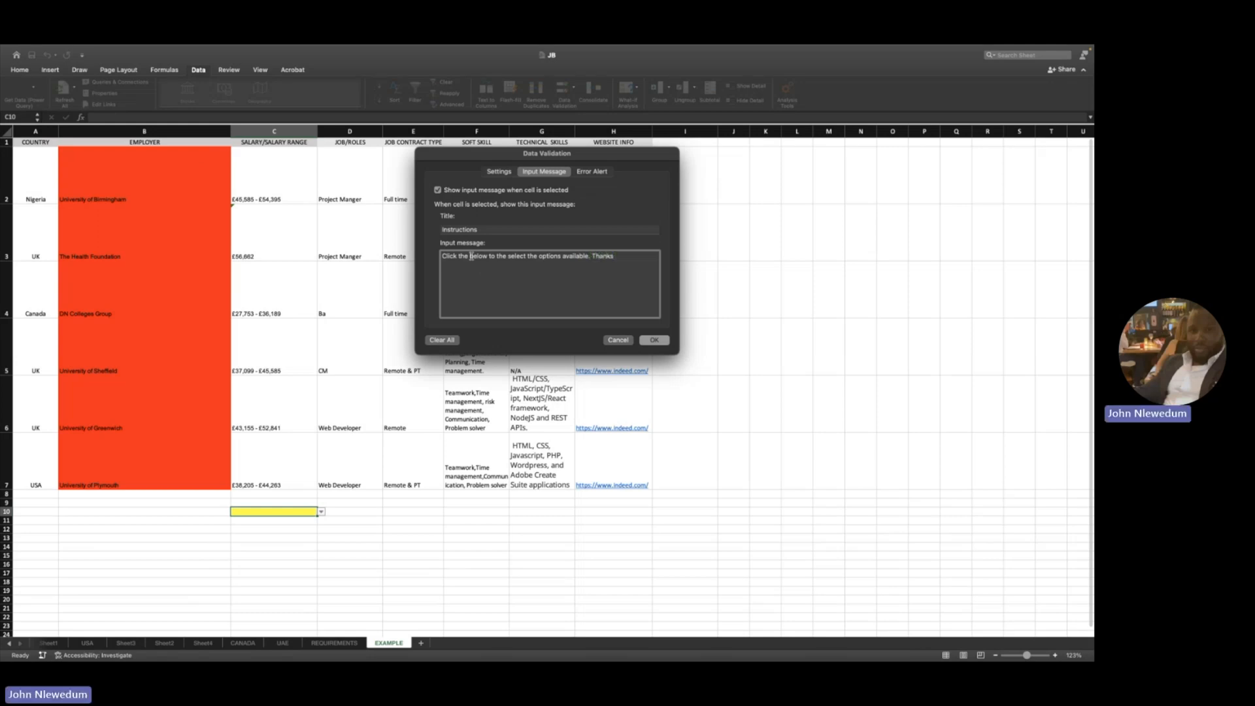
{"action": "left_click", "coordinate": [654, 340]}
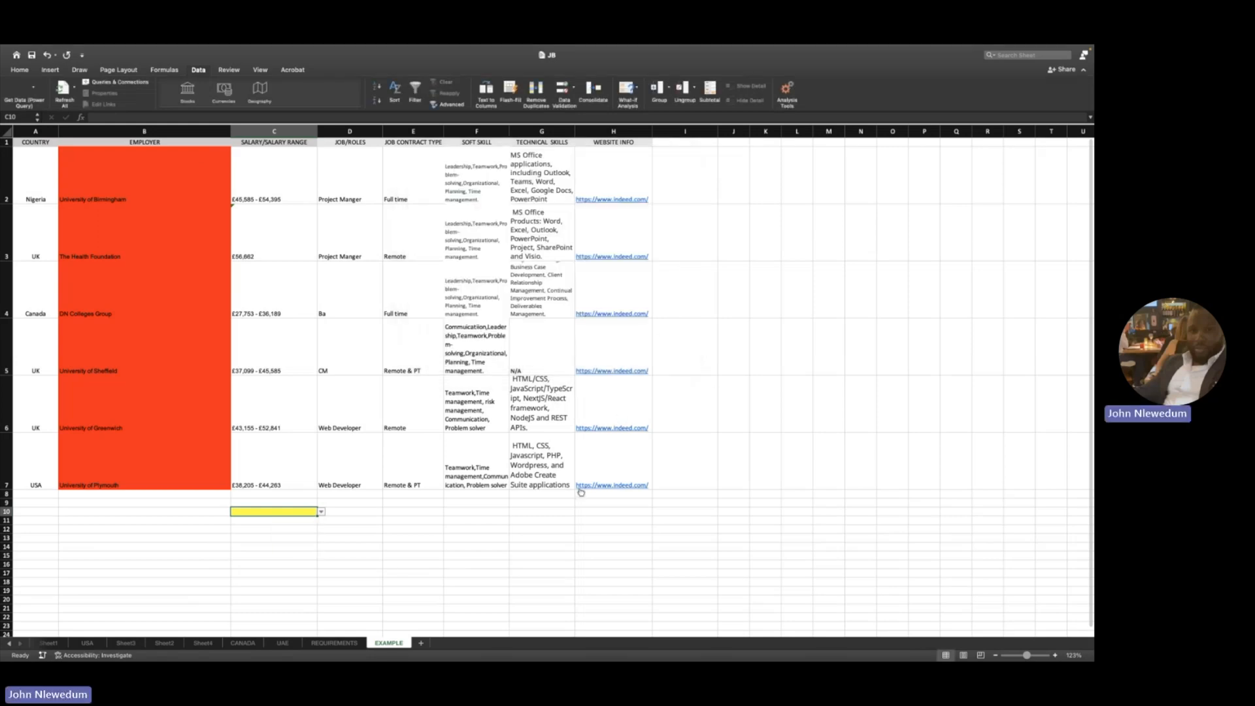
{"action": "left_click", "coordinate": [292, 511]}
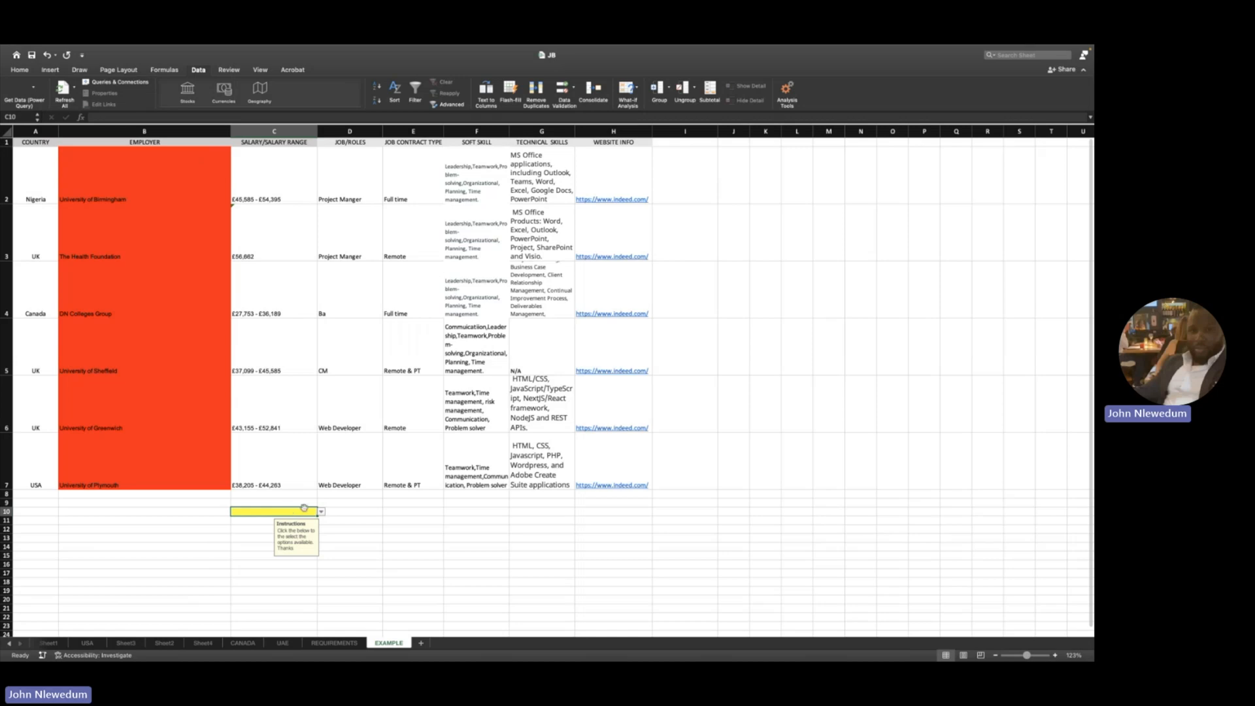
{"action": "scroll", "coordinate": [297, 511], "scroll_direction": "right", "scroll_amount": 1}
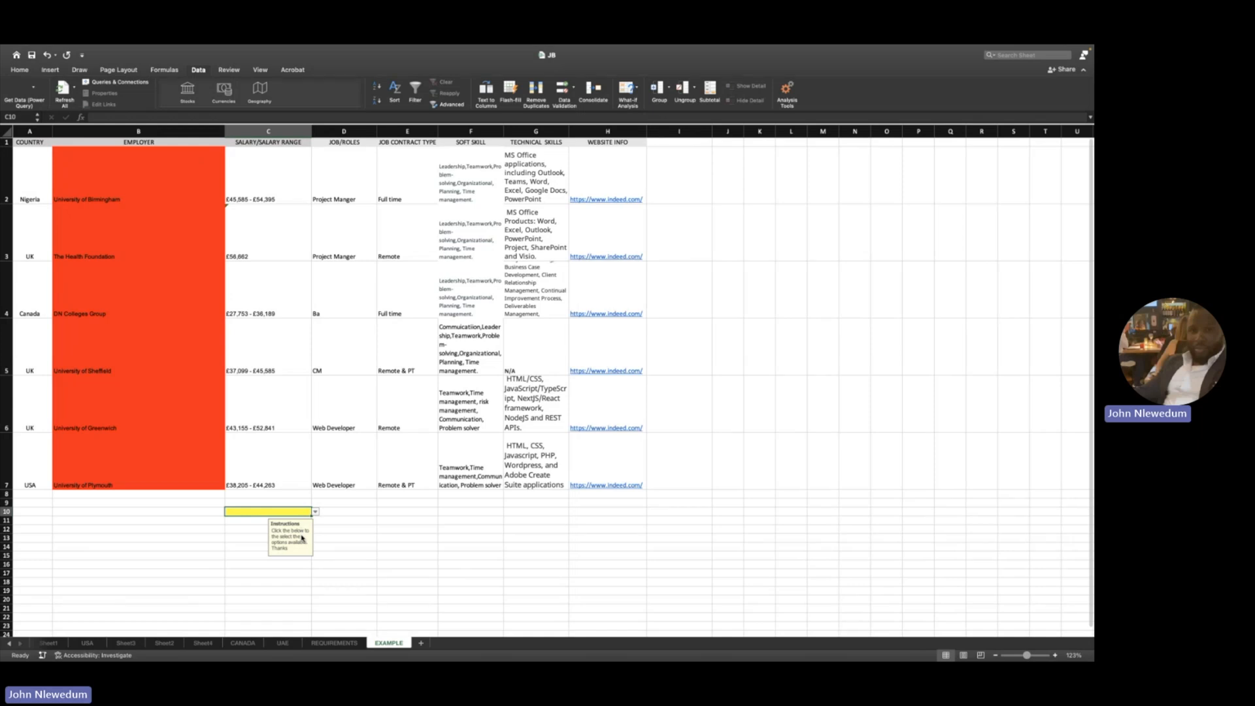
Step: Copy the SALARY/SALARY RANGE header from C1 into cell B11
{"action": "left_click", "coordinate": [118, 541]}
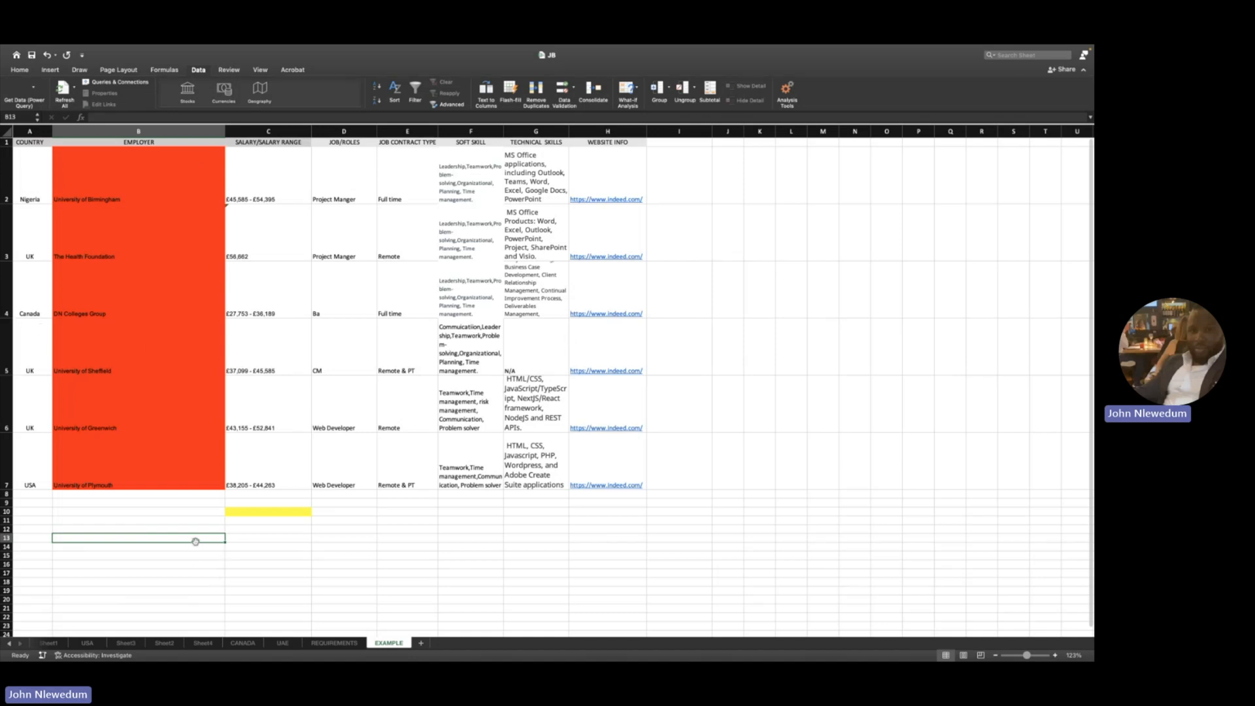
{"action": "left_click", "coordinate": [277, 142]}
{"action": "key", "text": "super+c"}
{"action": "scroll", "coordinate": [248, 497], "scroll_direction": "up", "scroll_amount": 5}
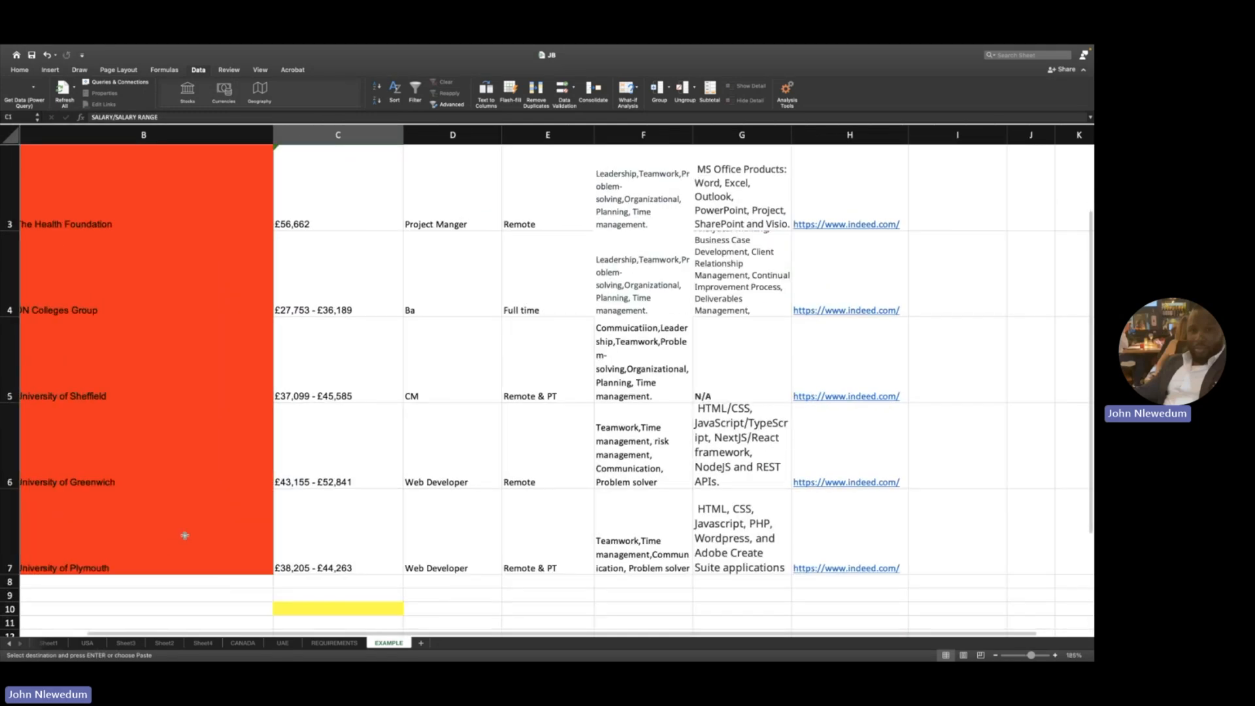
{"action": "left_click_drag", "start_coordinate": [1032, 655], "coordinate": [1028, 656]}
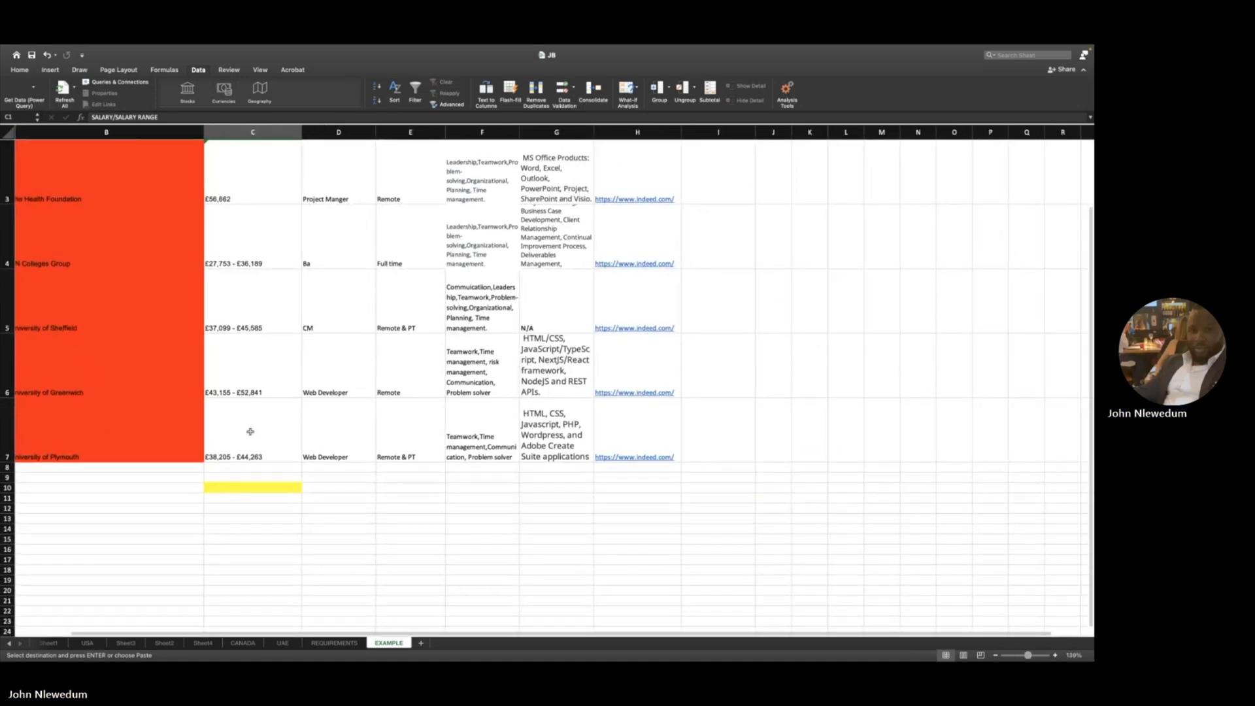
{"action": "scroll", "coordinate": [251, 432], "scroll_direction": "left", "scroll_amount": 2}
{"action": "scroll", "coordinate": [251, 431], "scroll_direction": "up", "scroll_amount": 3}
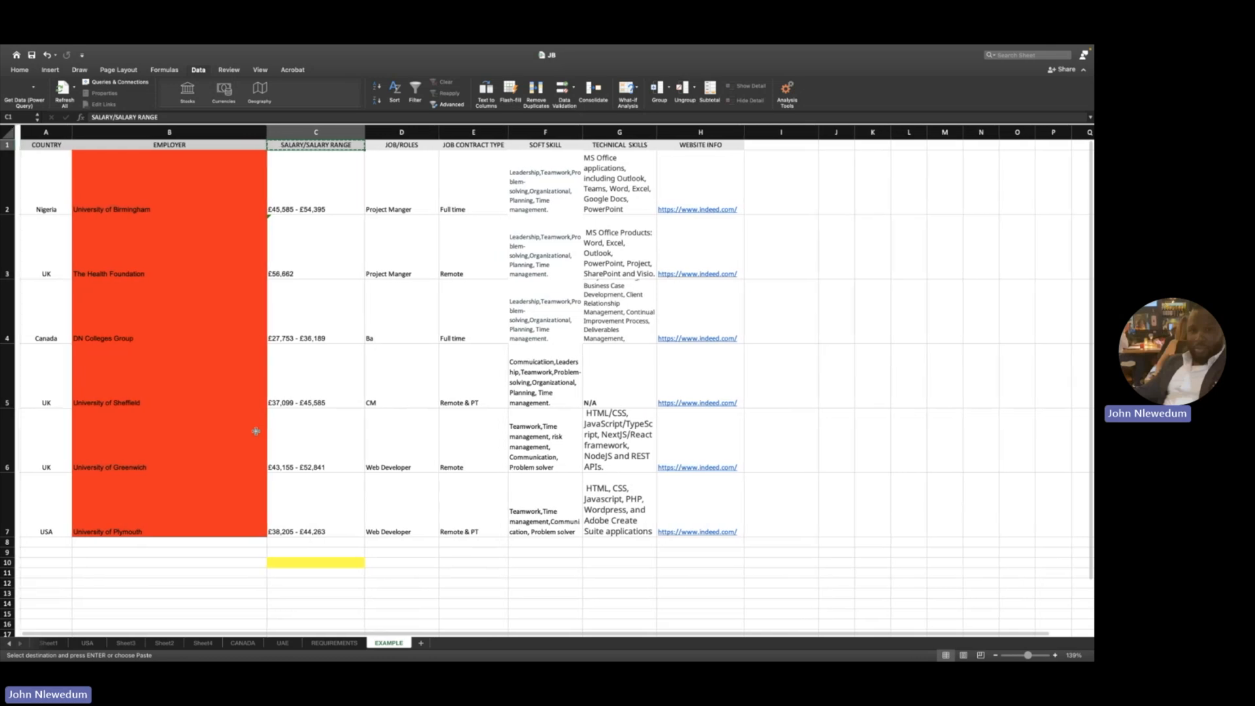
{"action": "left_click", "coordinate": [141, 577]}
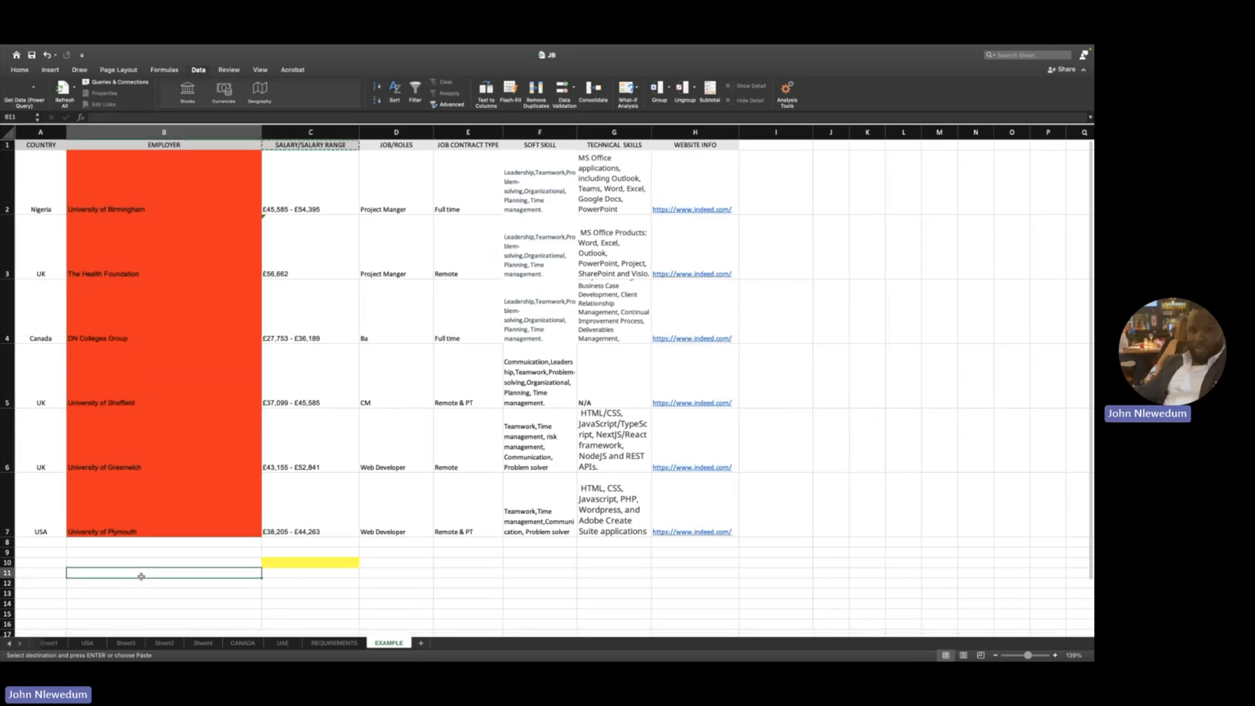
{"action": "key", "text": "super+v"}
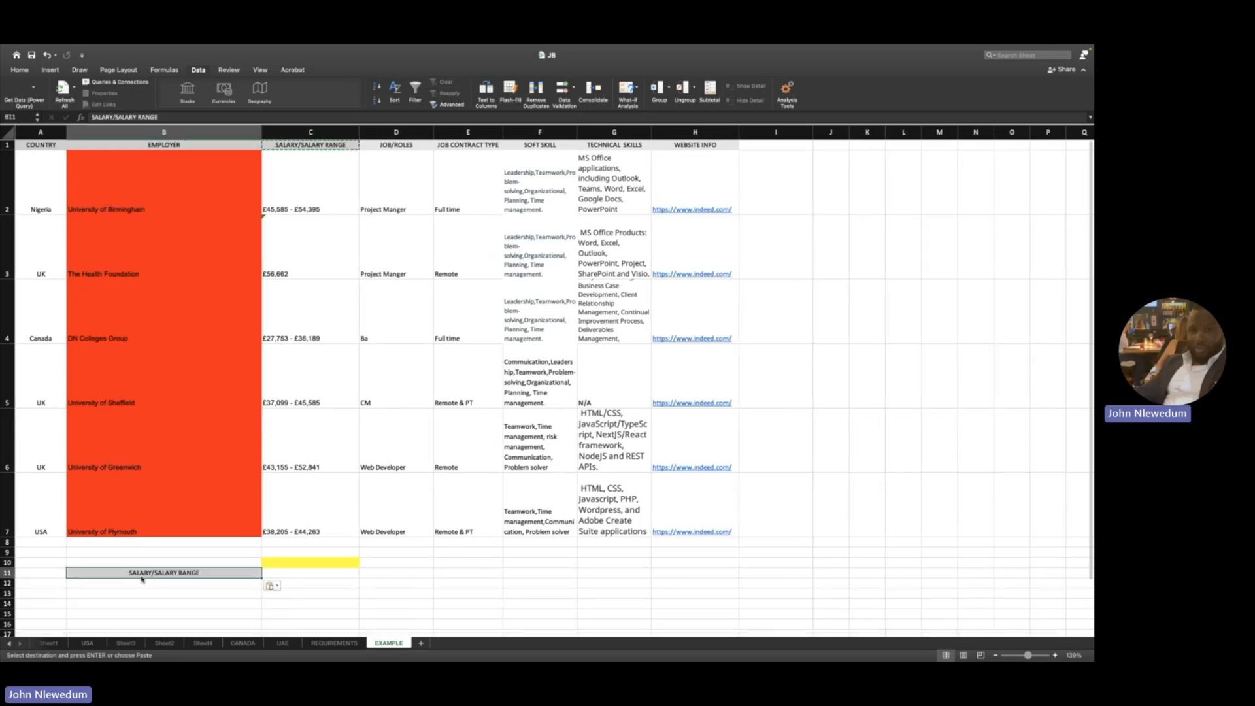
{"action": "key", "text": "Down"}
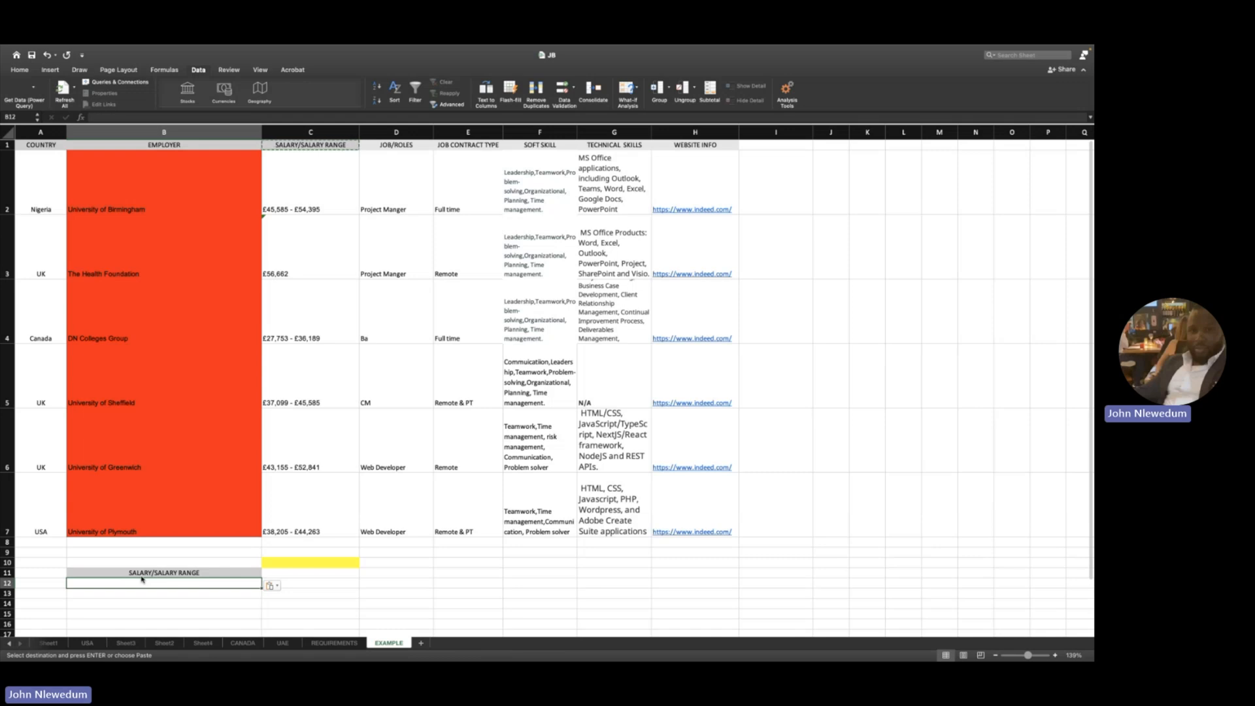
{"action": "key", "text": "Escape"}
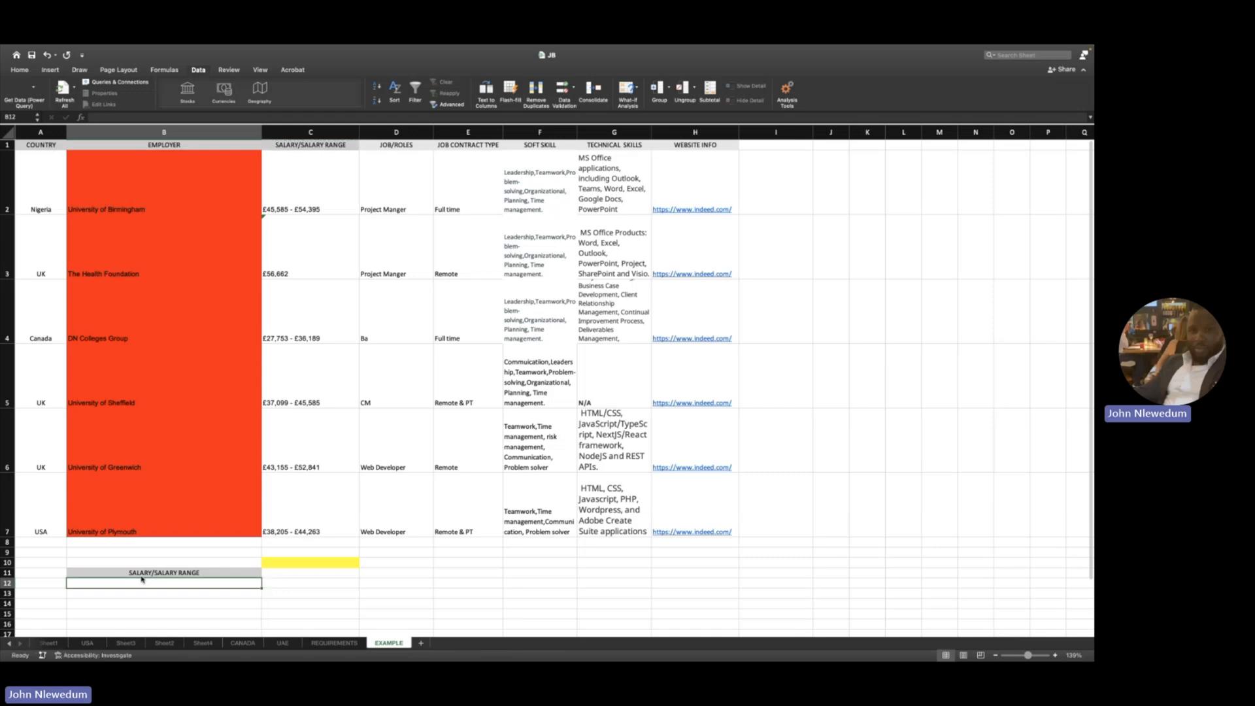
{"action": "left_click", "coordinate": [191, 573]}
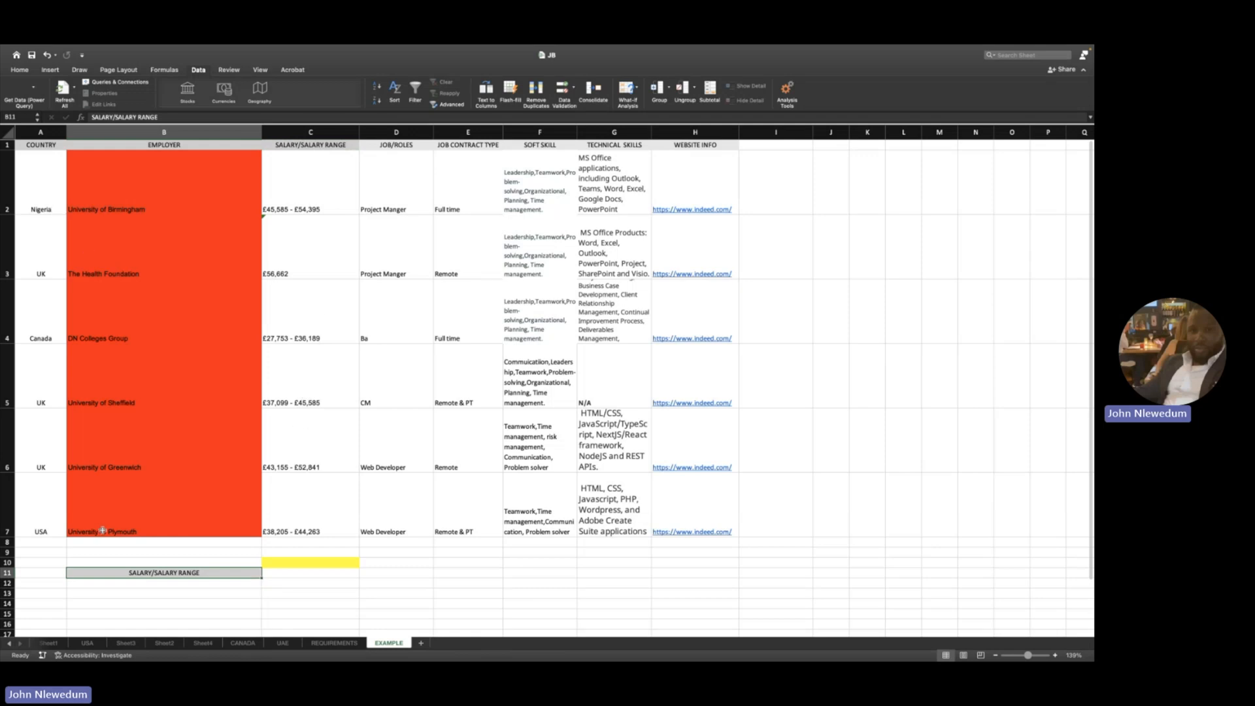
Step: Start an INDEX formula in cell B12 with the salary range C2:C7 as its array
{"action": "left_click", "coordinate": [148, 585]}
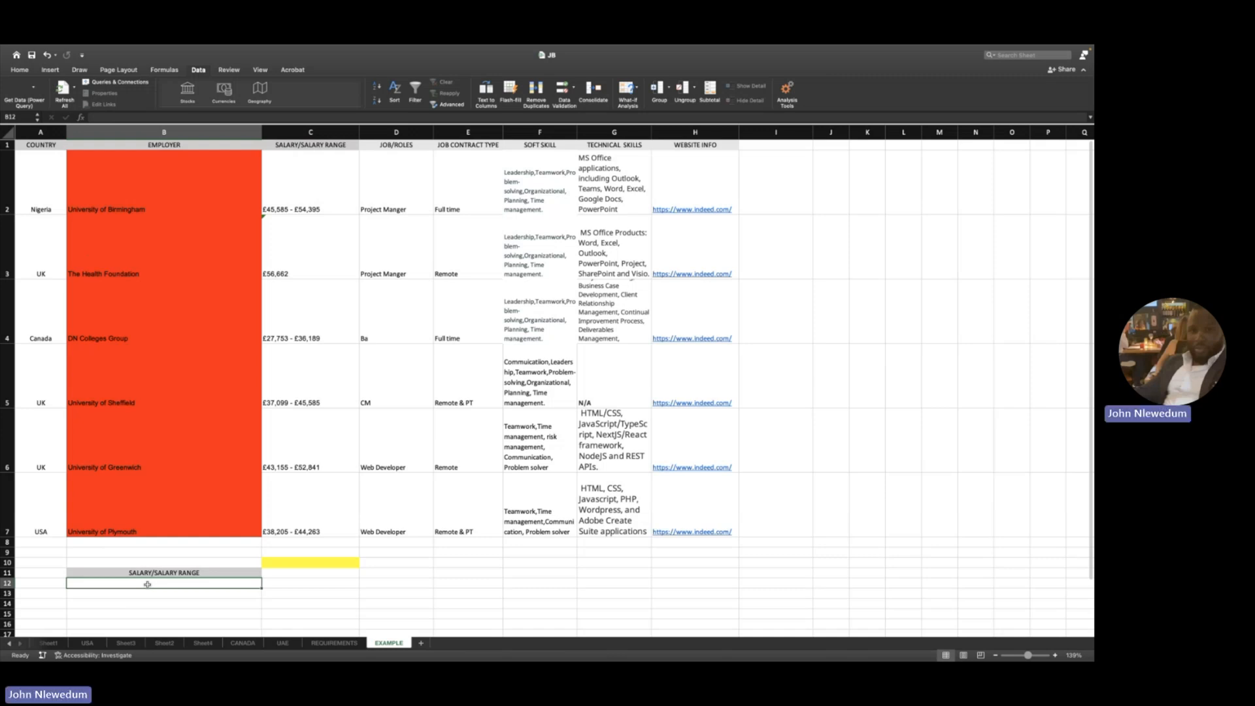
{"action": "type", "text": "=index"}
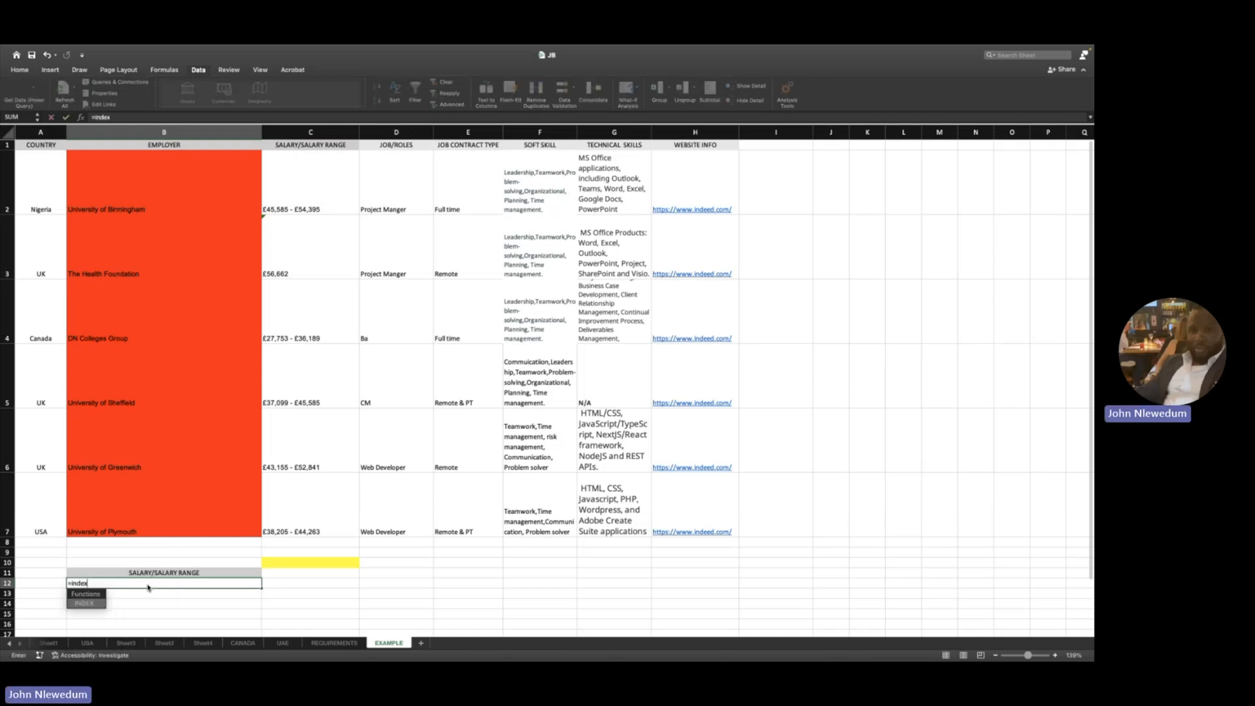
{"action": "key", "text": "Tab"}
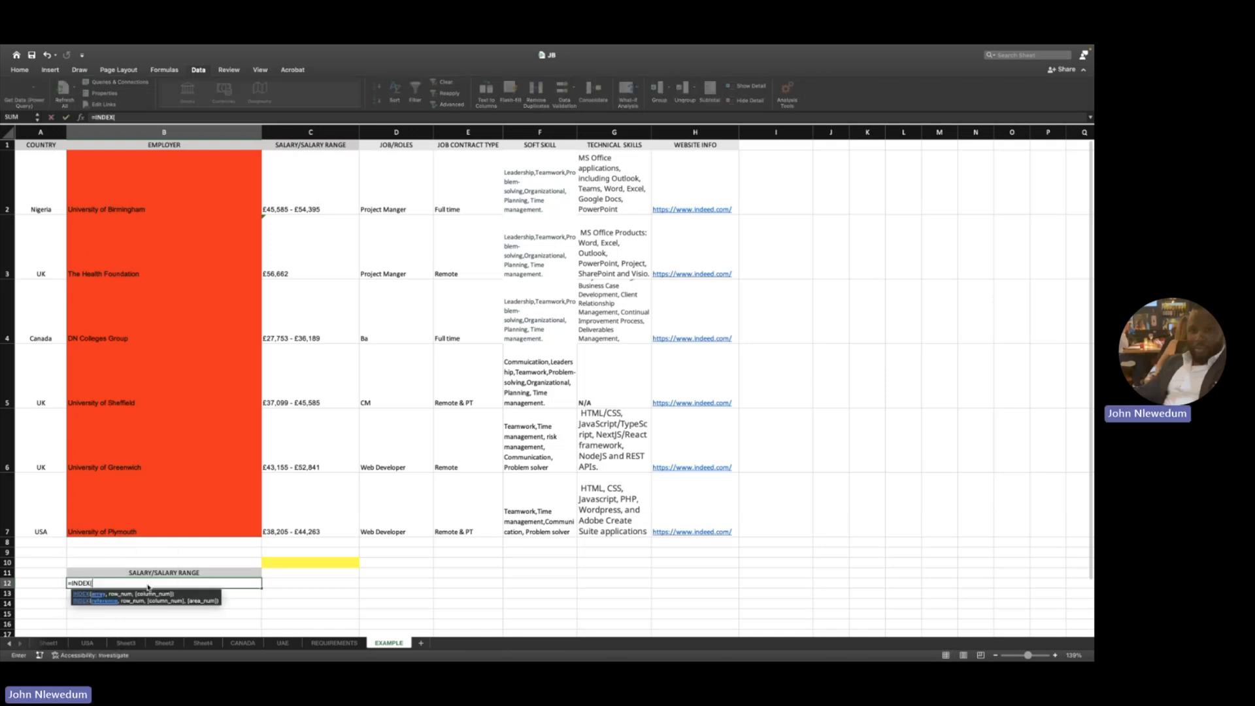
{"action": "left_click_drag", "start_coordinate": [150, 603], "coordinate": [287, 184]}
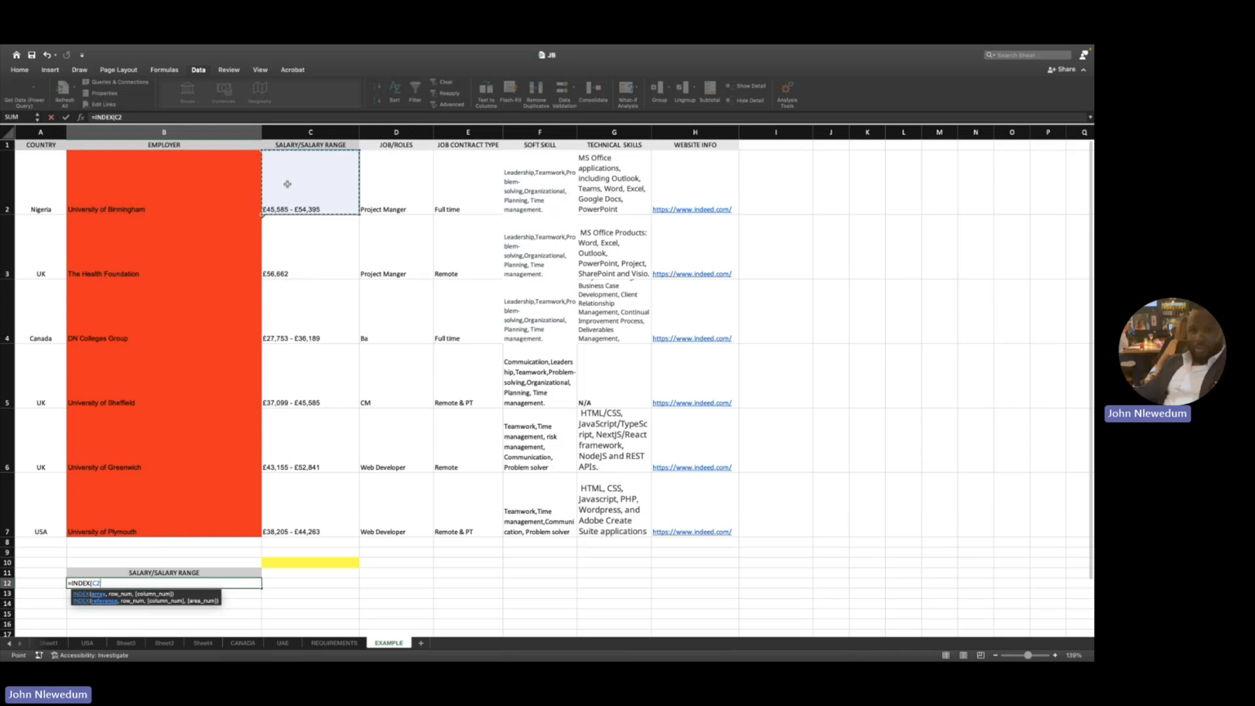
{"action": "key", "text": "ctrl+shift+Down"}
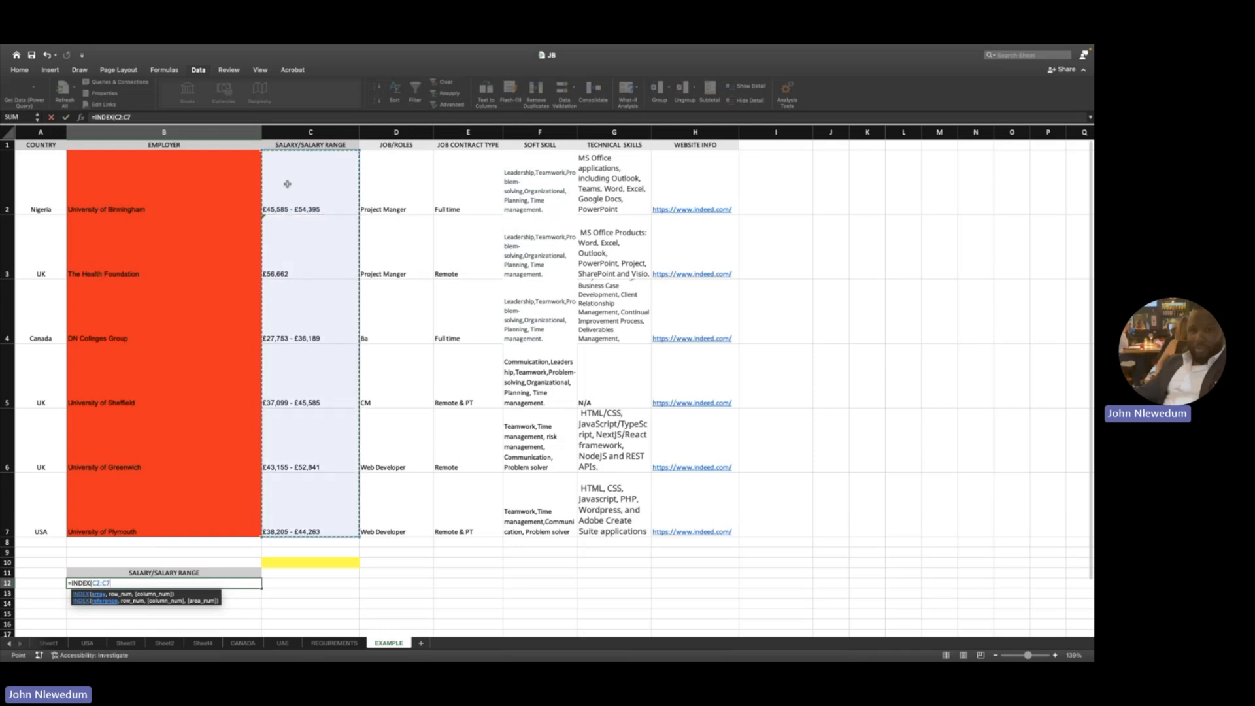
{"action": "type", "text": ","}
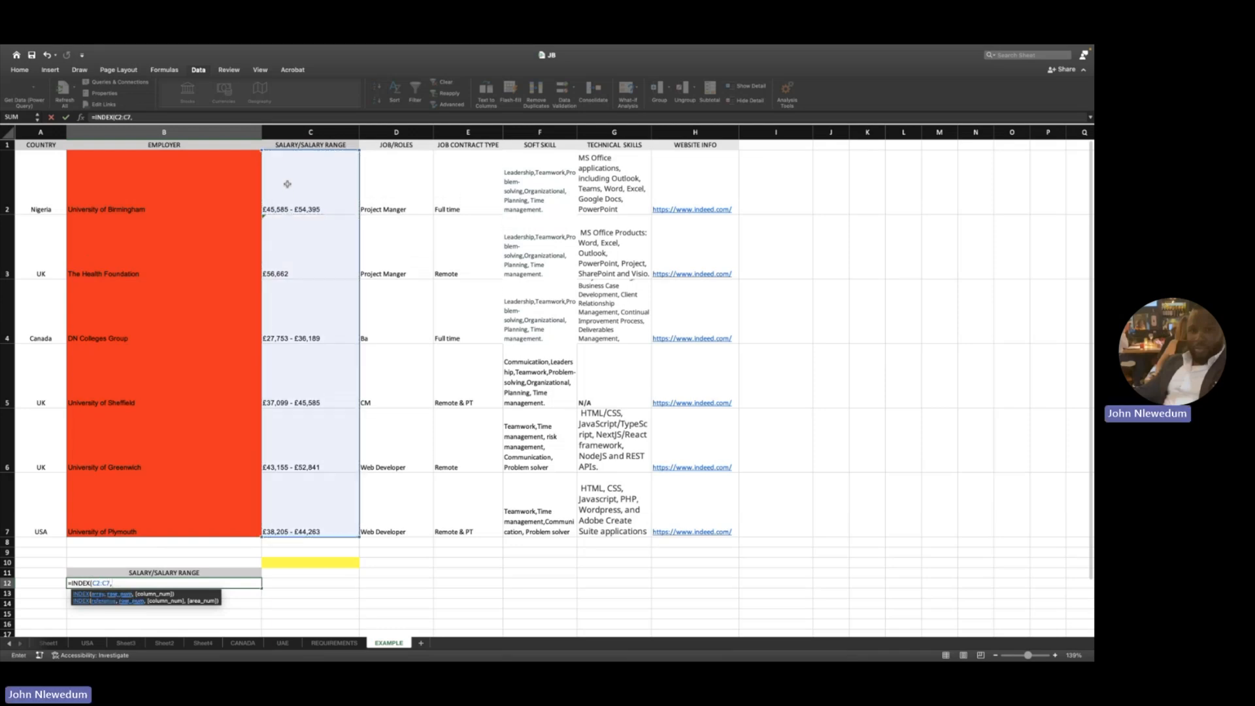
Step: Complete the INDEX formula in cell B12 with an exact MATCH (type 0) of A2 in the country range A2:A7
{"action": "type", "text": "ma"}
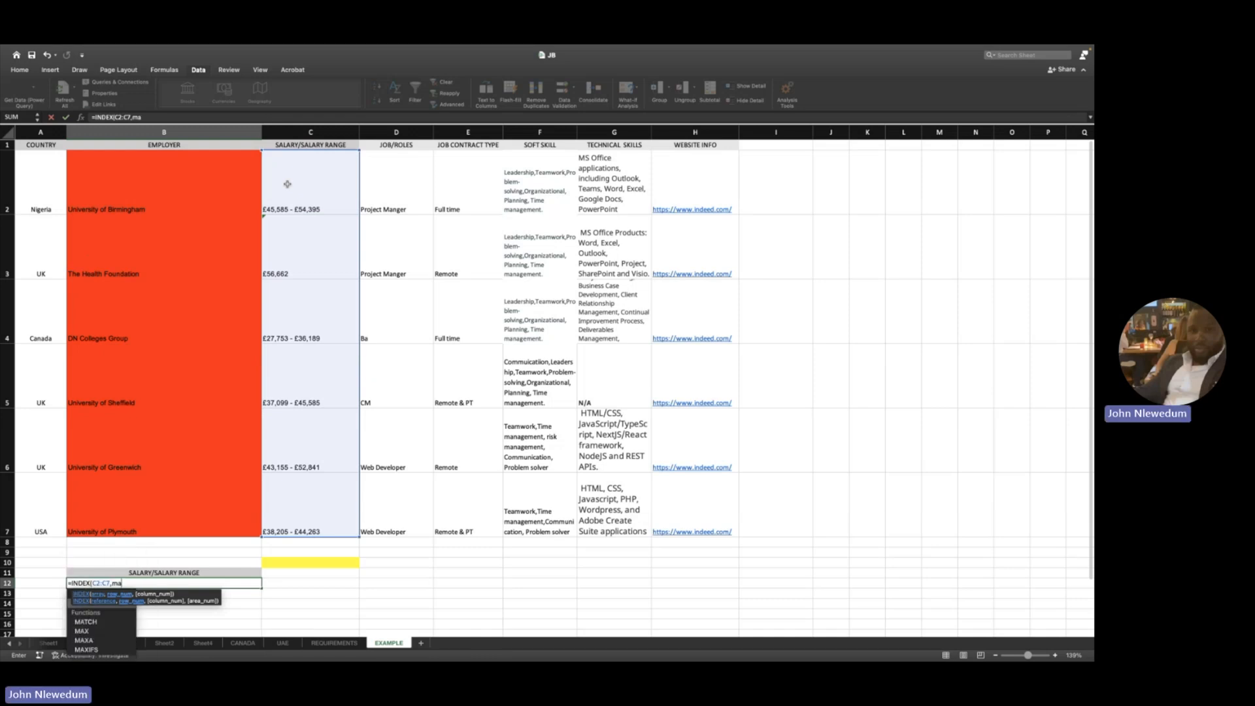
{"action": "type", "text": "tch("}
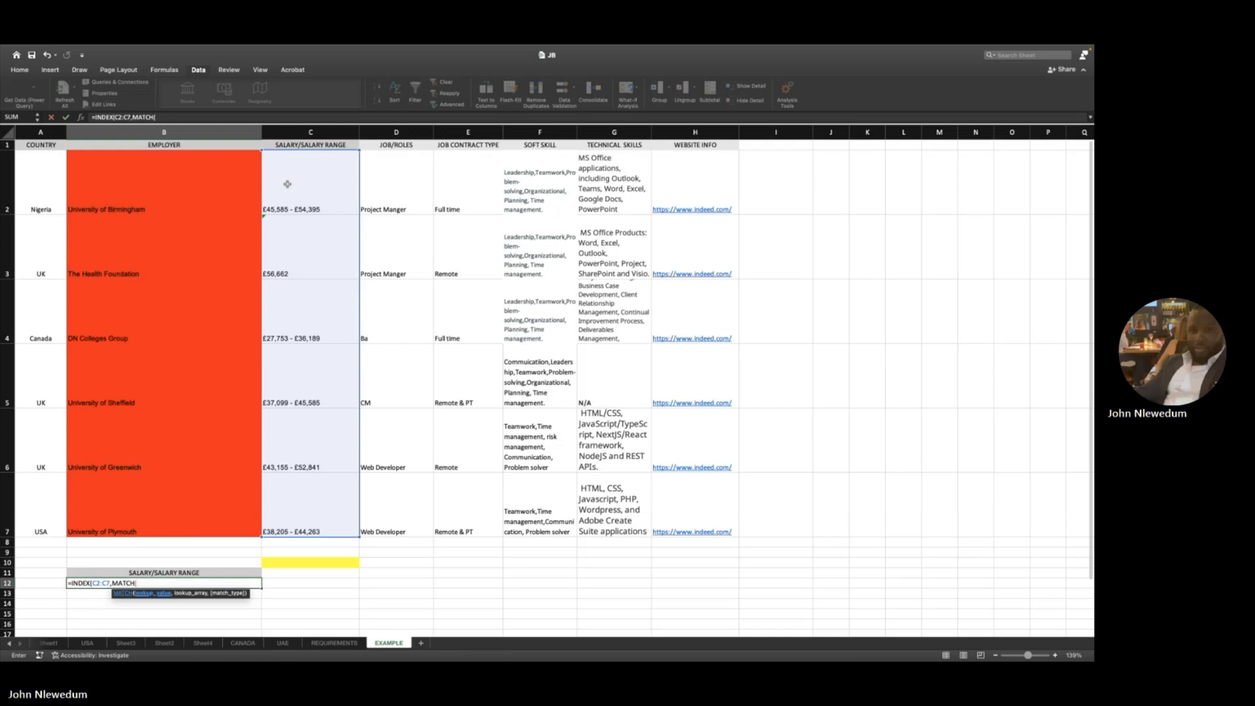
{"action": "left_click", "coordinate": [48, 199]}
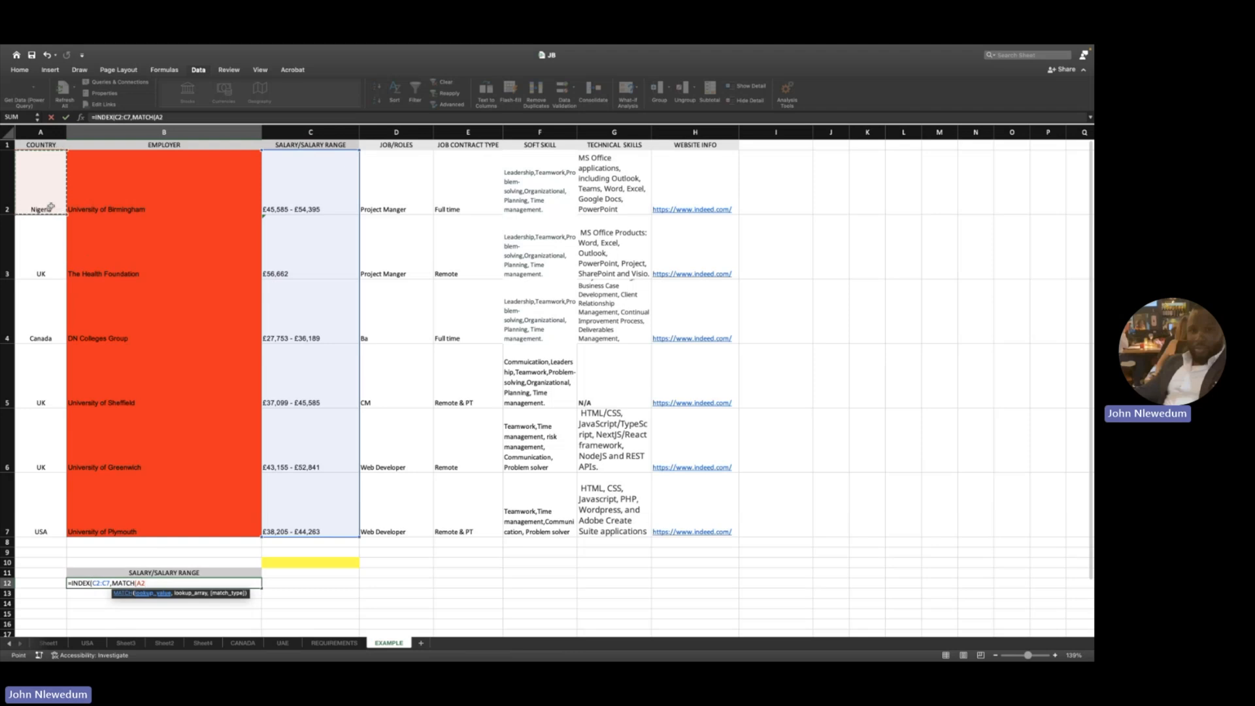
{"action": "type", "text": ","}
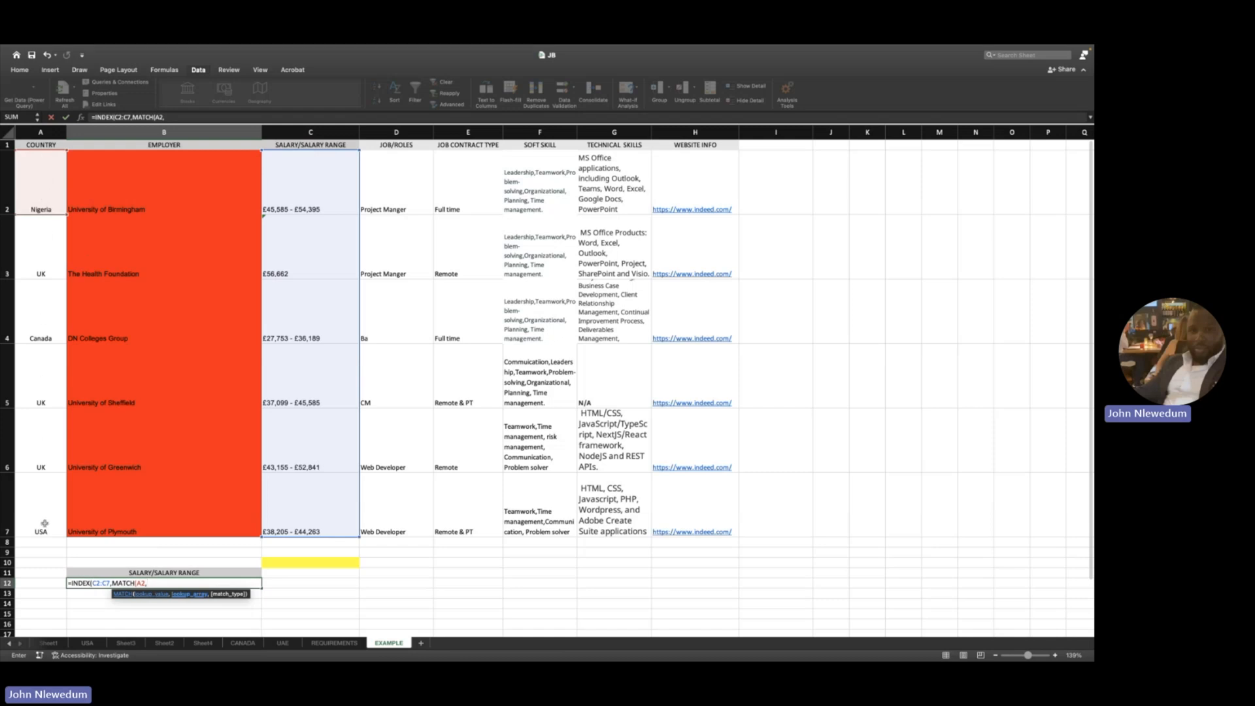
{"action": "left_click", "coordinate": [51, 166]}
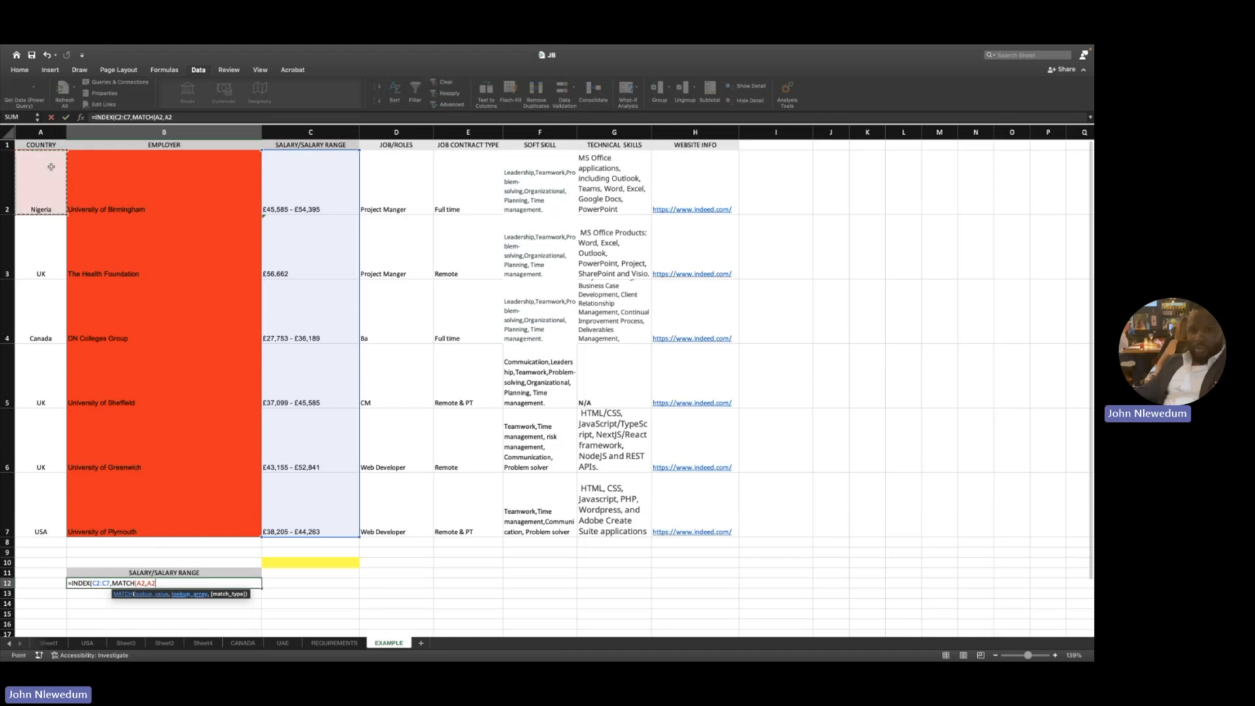
{"action": "key", "text": "ctrl+shift+Down"}
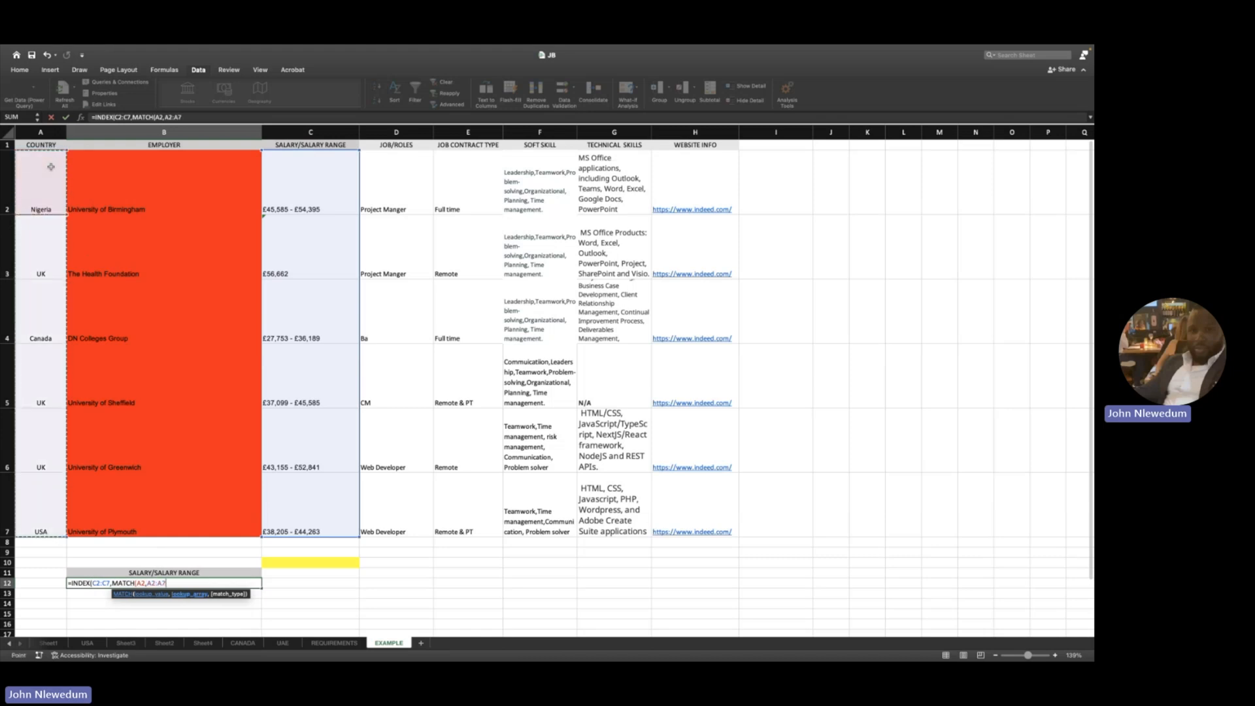
{"action": "type", "text": ","}
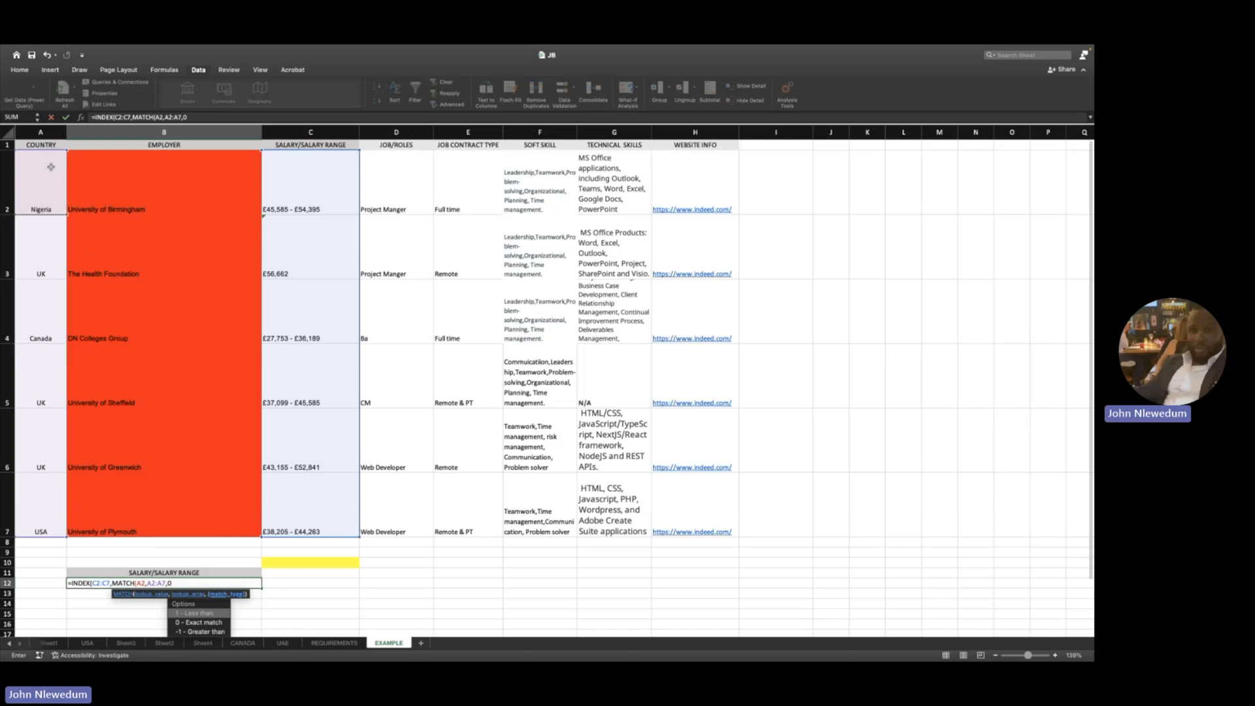
{"action": "type", "text": "0))"}
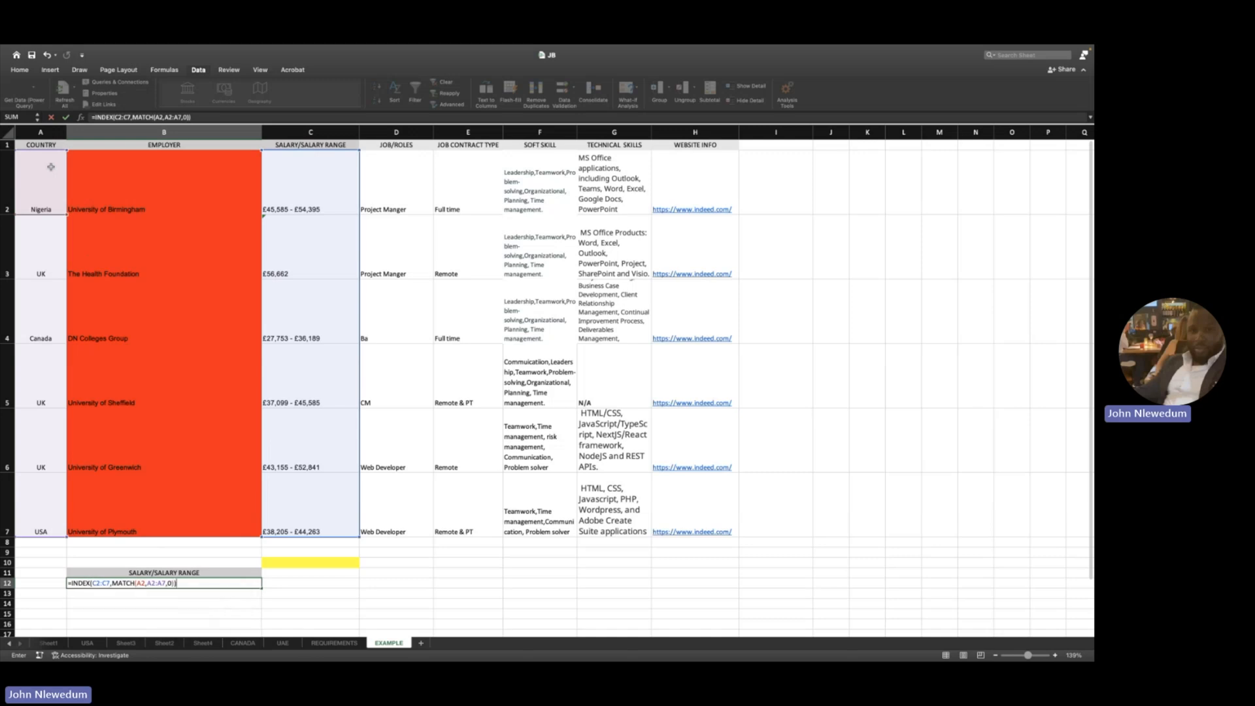
{"action": "key", "text": "Return"}
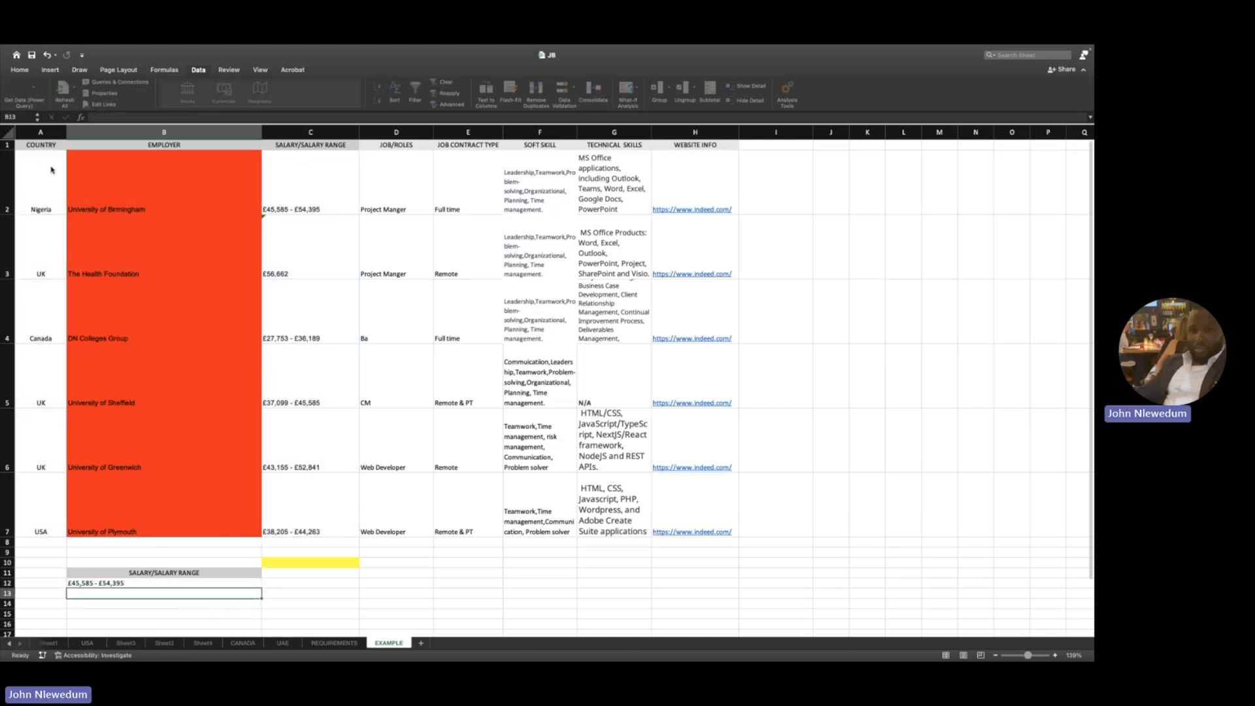
{"action": "key", "text": "Up"}
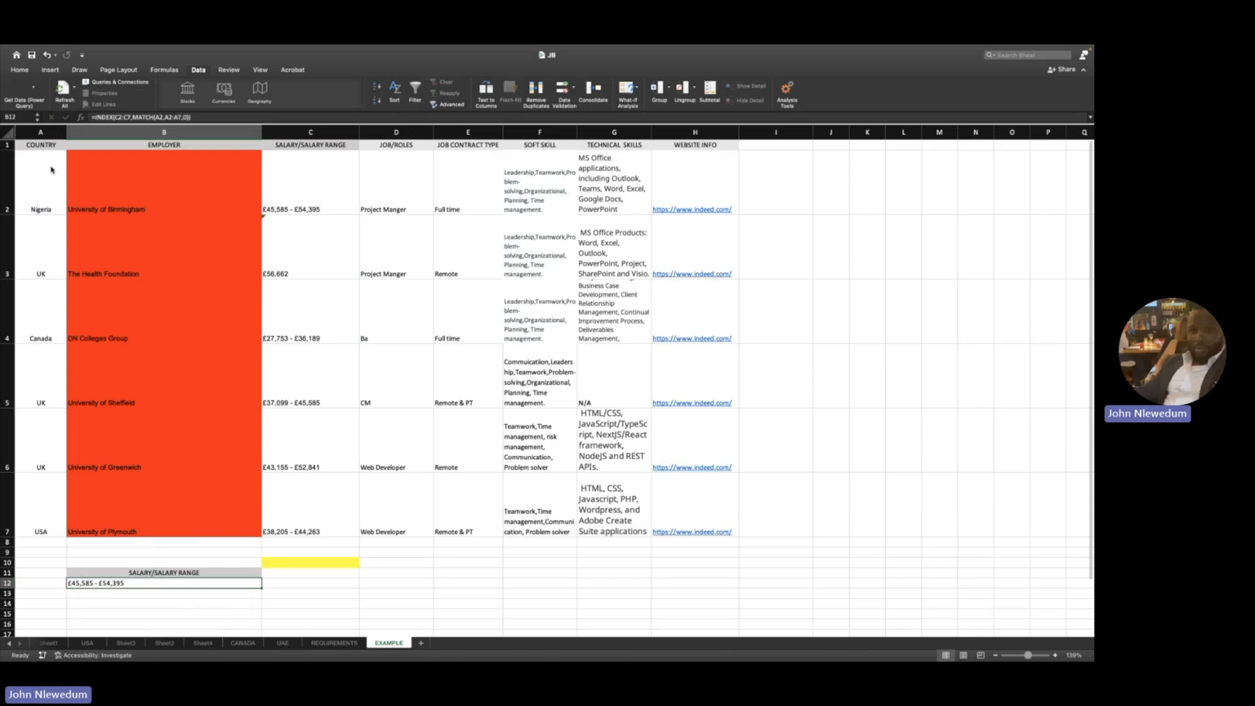
{"action": "left_click", "coordinate": [318, 185]}
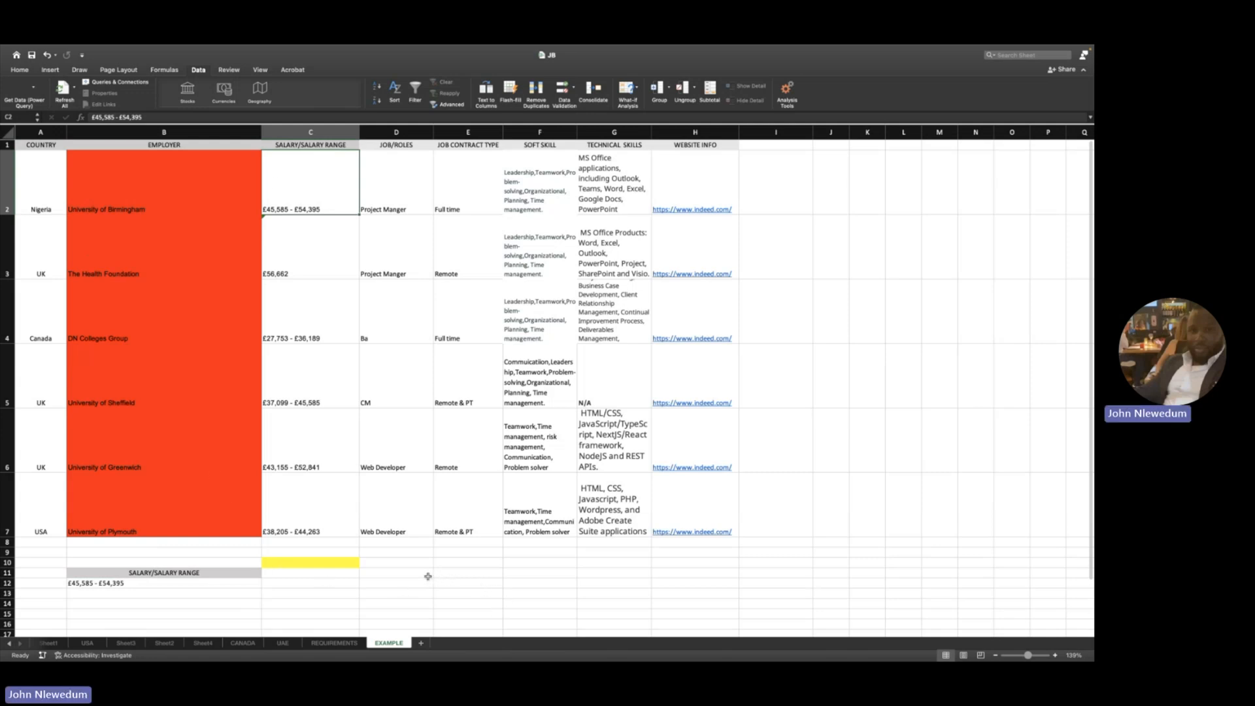
Step: Copy the JOB CONTRACT TYPE header from E1 into cell E11
{"action": "left_click", "coordinate": [475, 573]}
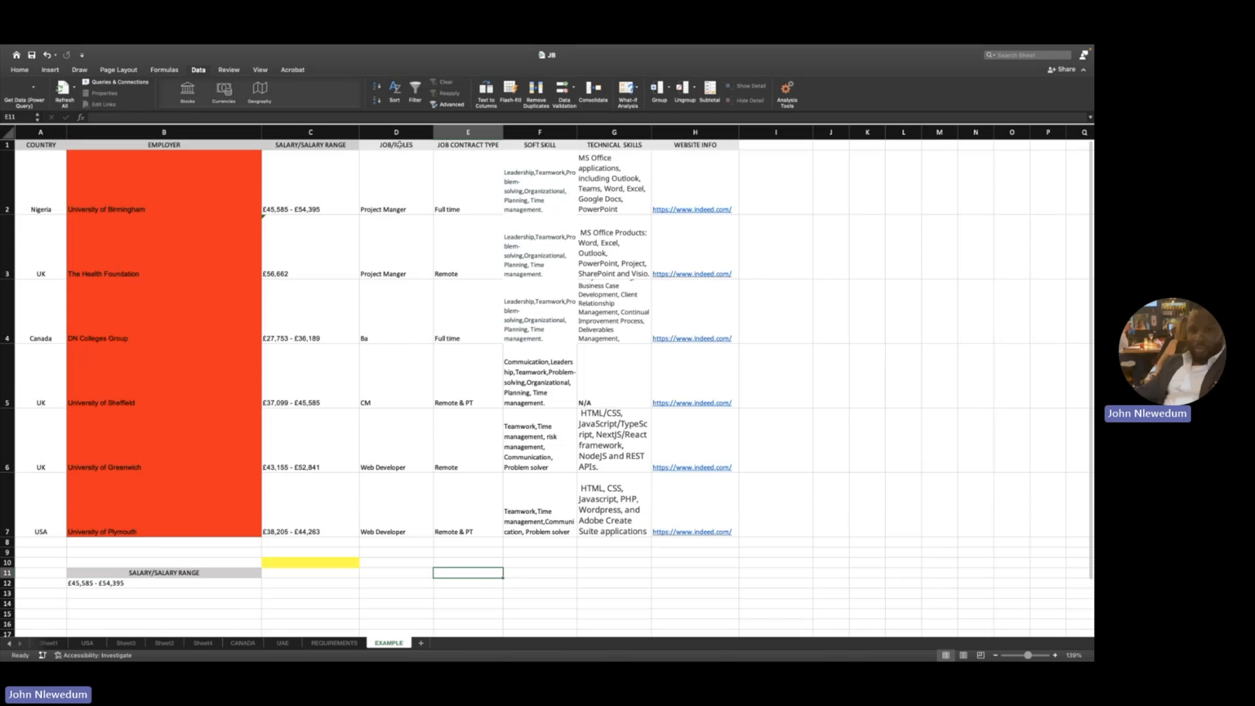
{"action": "left_click", "coordinate": [468, 145]}
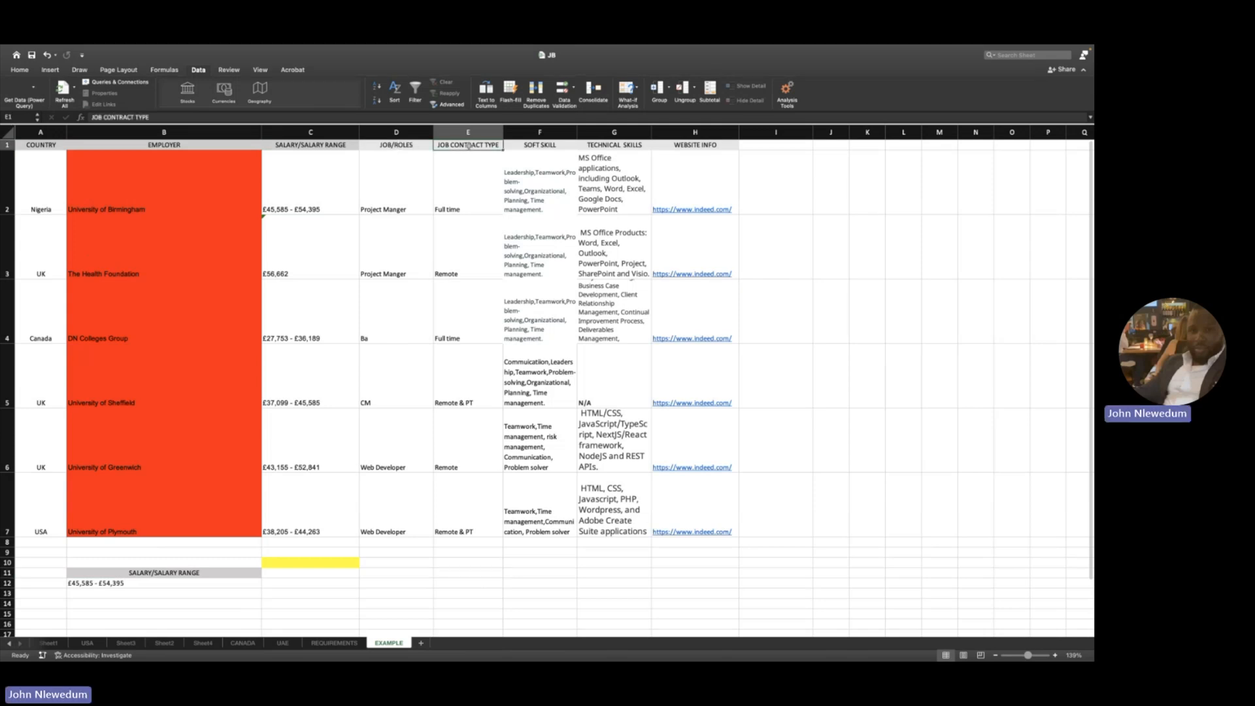
{"action": "key", "text": "super+c"}
{"action": "left_click", "coordinate": [476, 576]}
{"action": "key", "text": "super+v"}
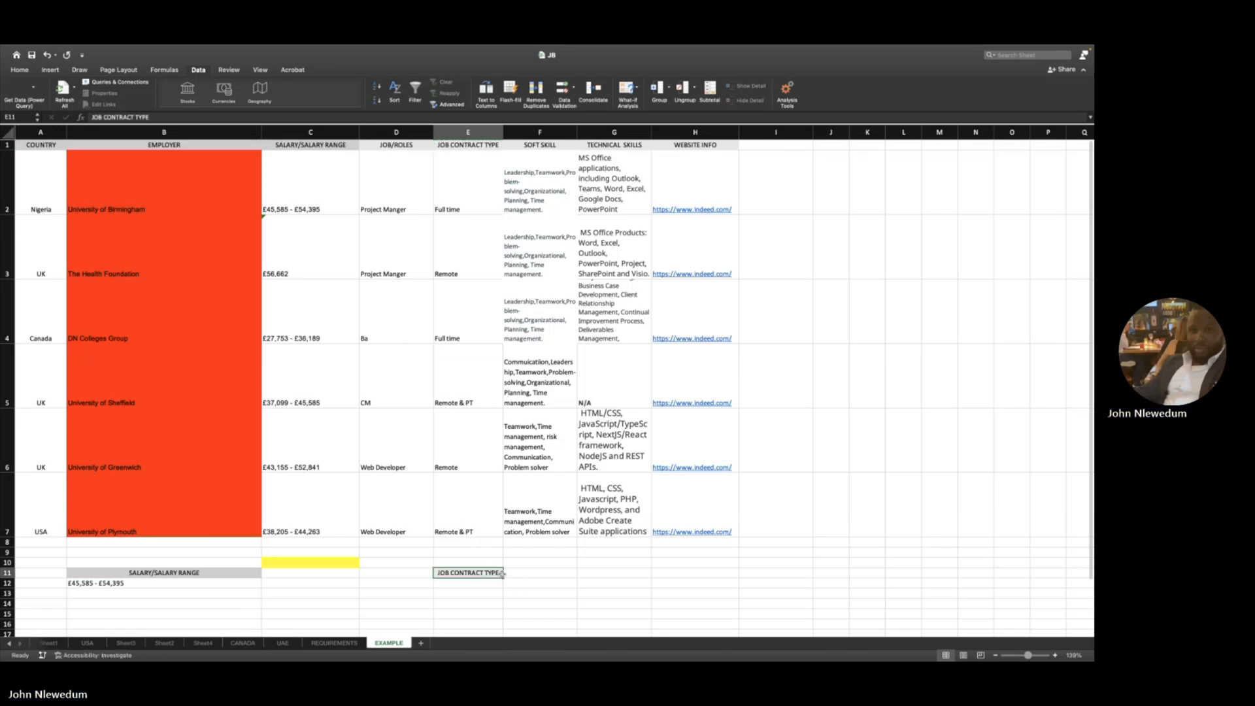
{"action": "key", "text": "Escape"}
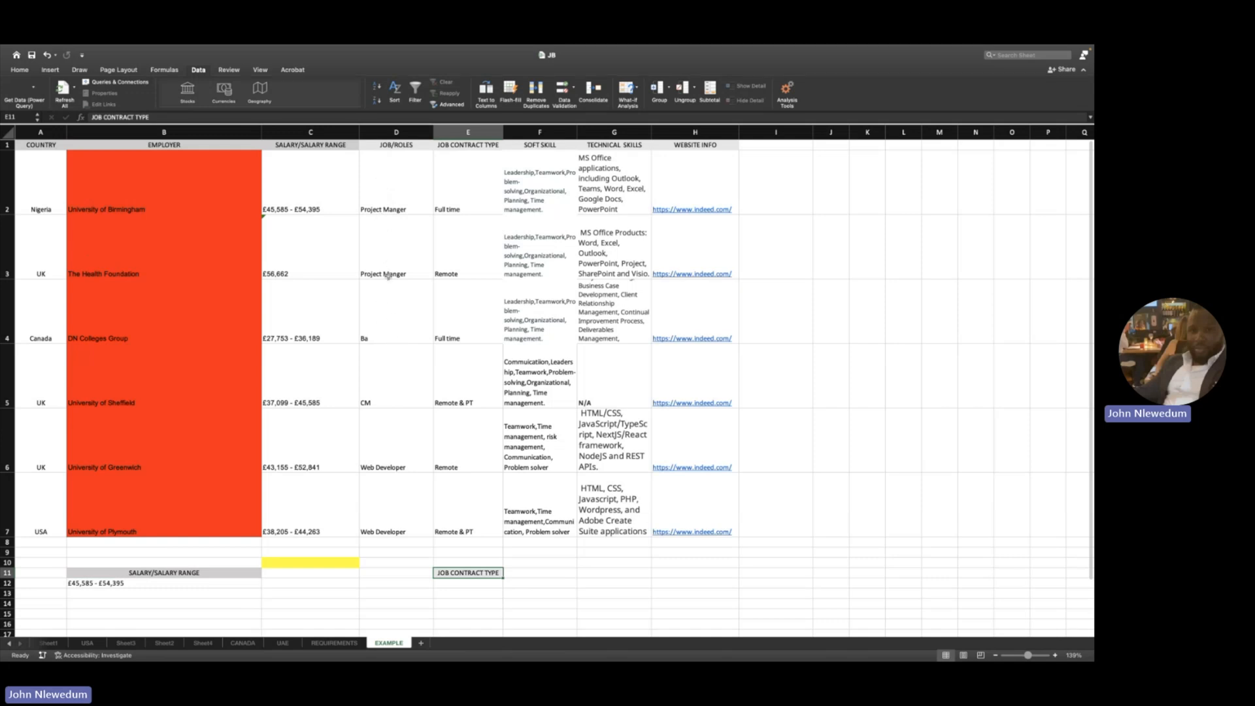
Step: View the drop-down options of the yellow cell C10 and close the list without choosing one
{"action": "scroll", "coordinate": [380, 353], "scroll_direction": "down", "scroll_amount": 1}
{"action": "scroll", "coordinate": [451, 291], "scroll_direction": "up", "scroll_amount": 1}
{"action": "left_click", "coordinate": [342, 564]}
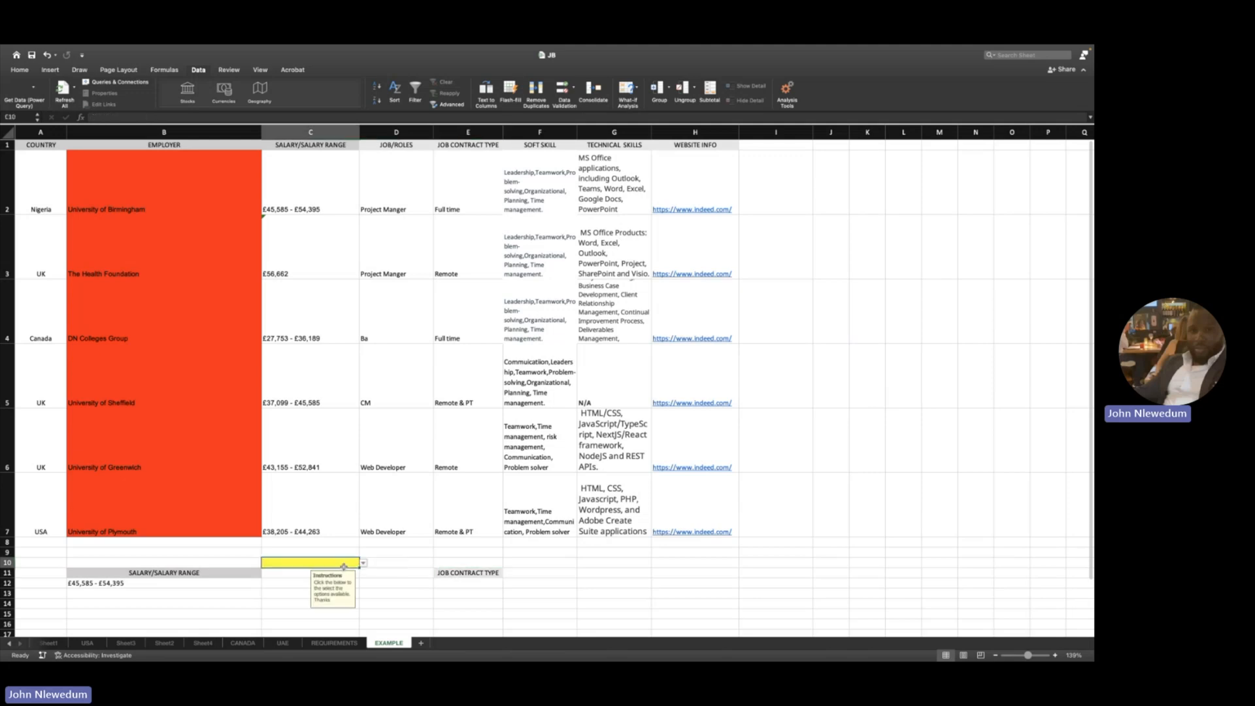
{"action": "left_click", "coordinate": [363, 564]}
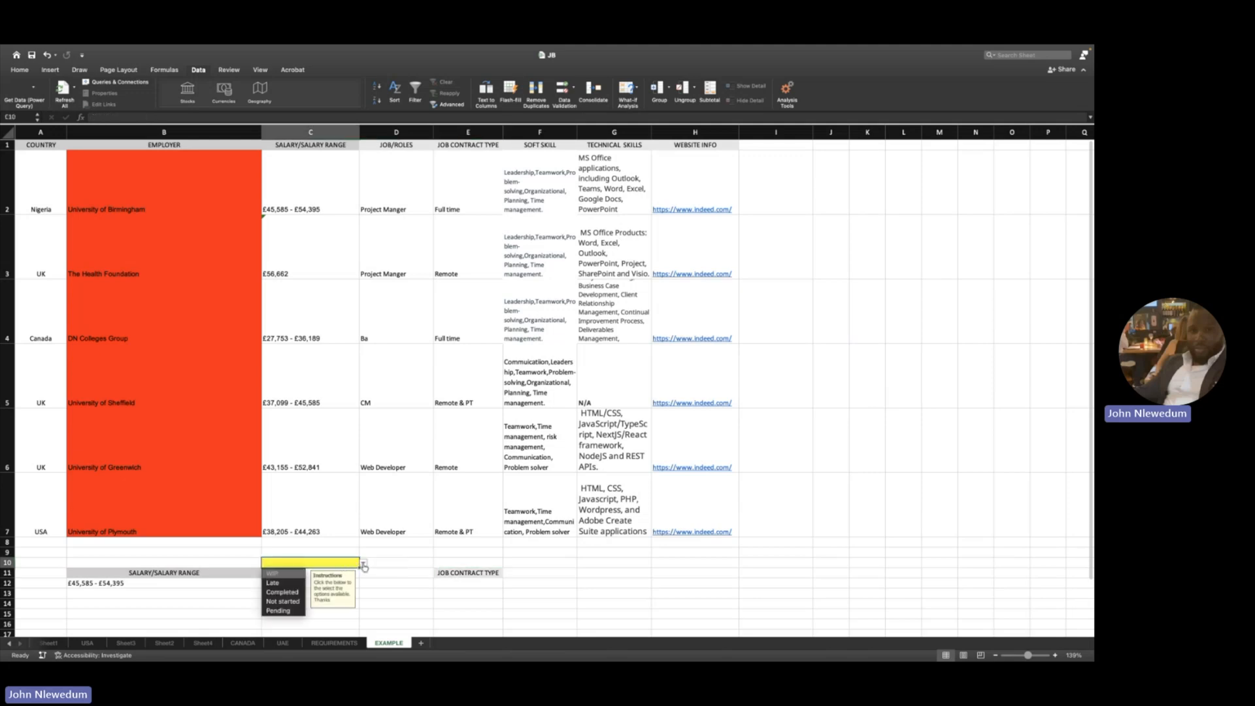
{"action": "left_click", "coordinate": [222, 558]}
{"action": "left_click", "coordinate": [229, 556]}
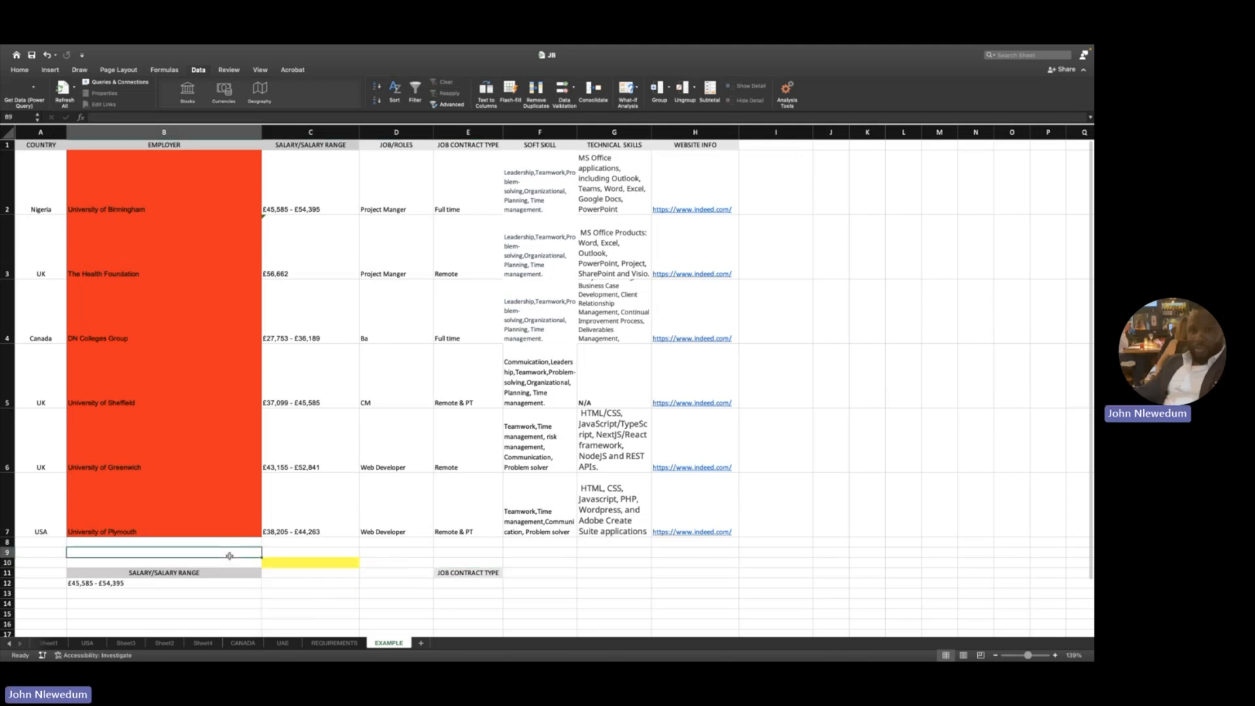
Step: Open data validation for cell D10 and set its criteria to allow a list
{"action": "left_click", "coordinate": [399, 564]}
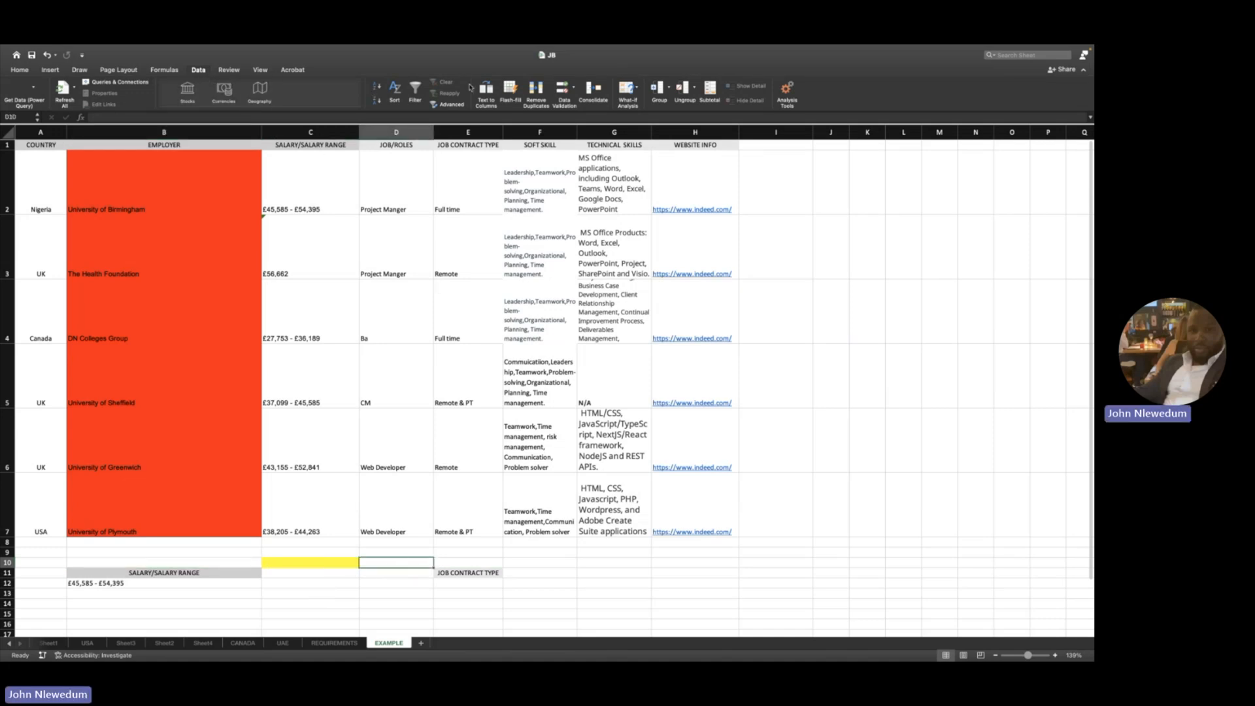
{"action": "left_click", "coordinate": [567, 89]}
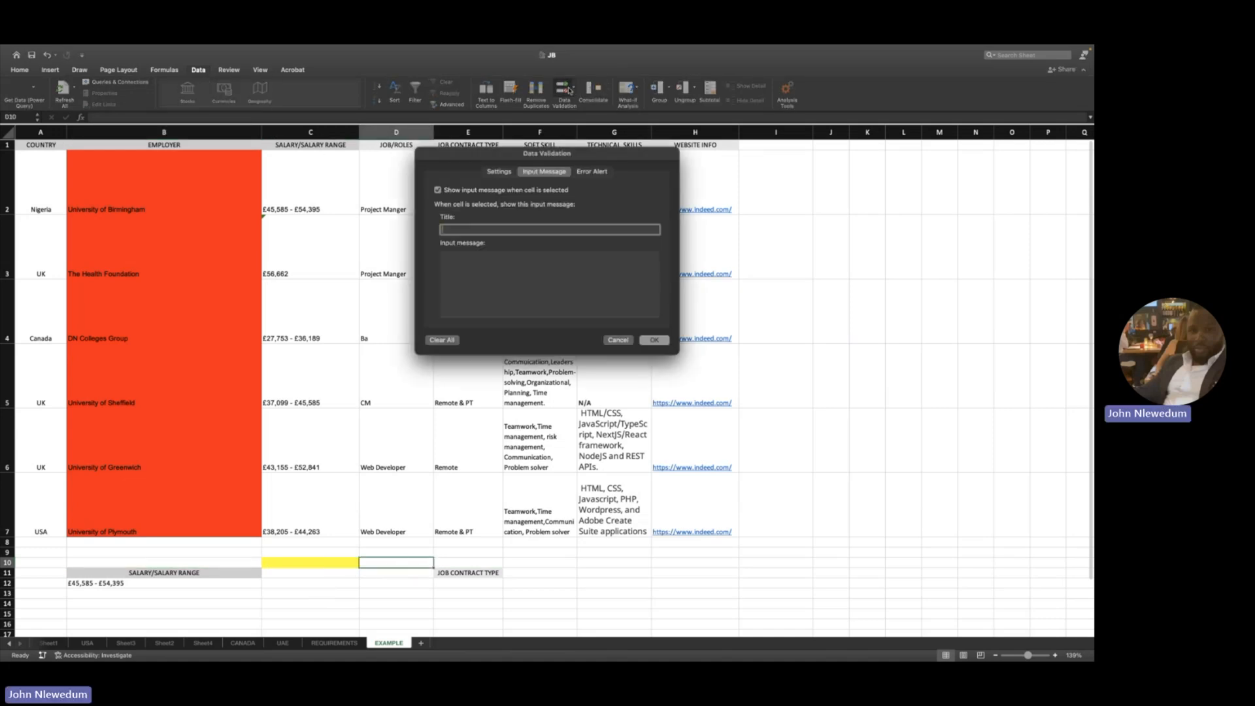
{"action": "left_click", "coordinate": [491, 173]}
{"action": "left_click", "coordinate": [488, 214]}
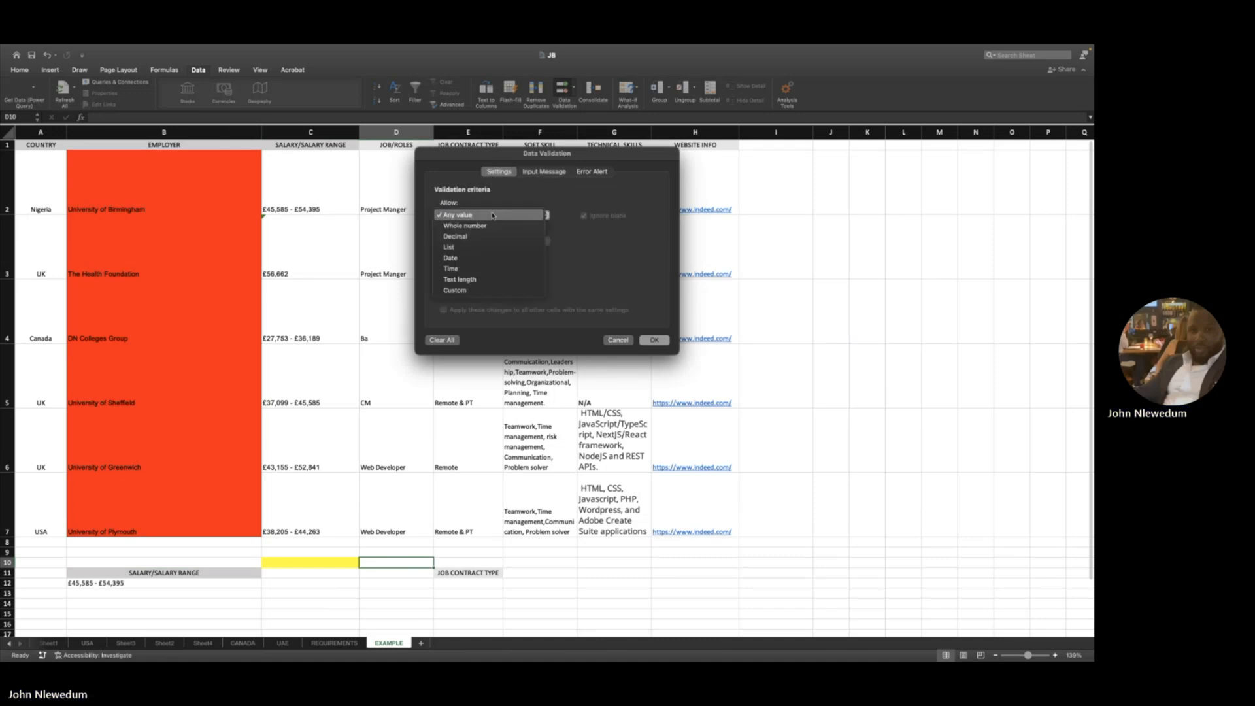
{"action": "left_click", "coordinate": [482, 247]}
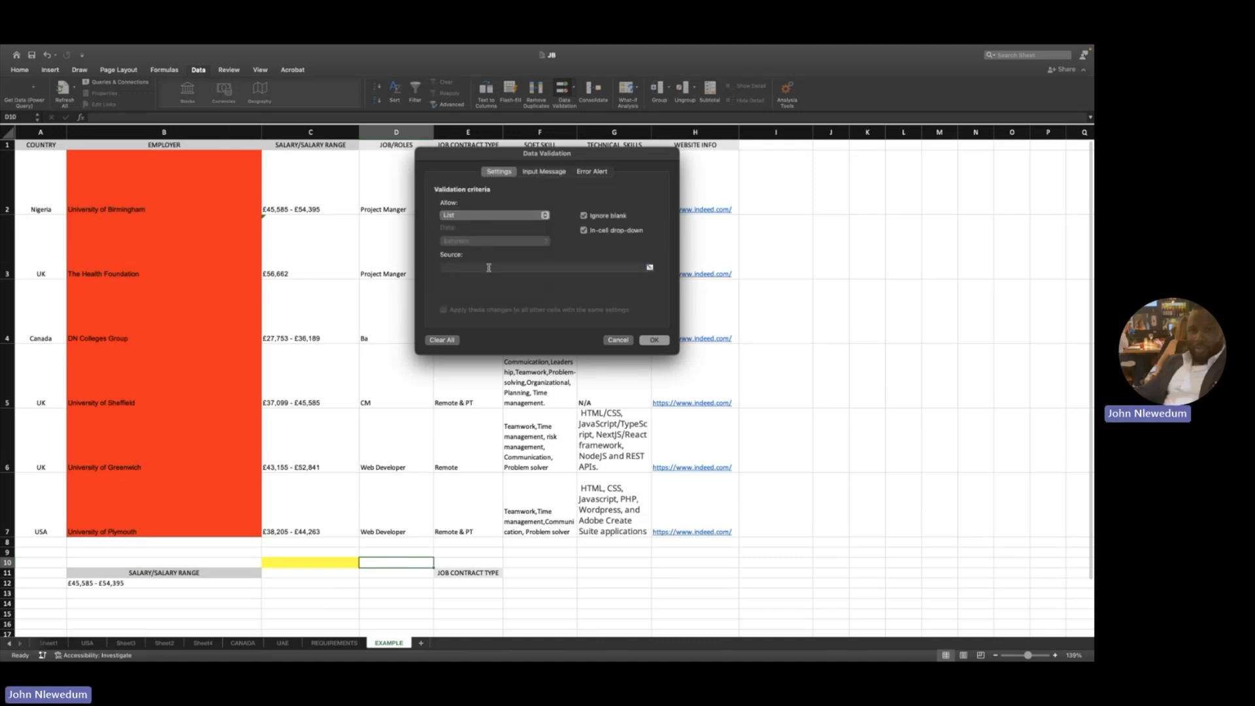
Step: Use the job roles in D2:D7 as the source of D10's validation list and apply it
{"action": "left_click", "coordinate": [492, 267]}
{"action": "left_click", "coordinate": [370, 169]}
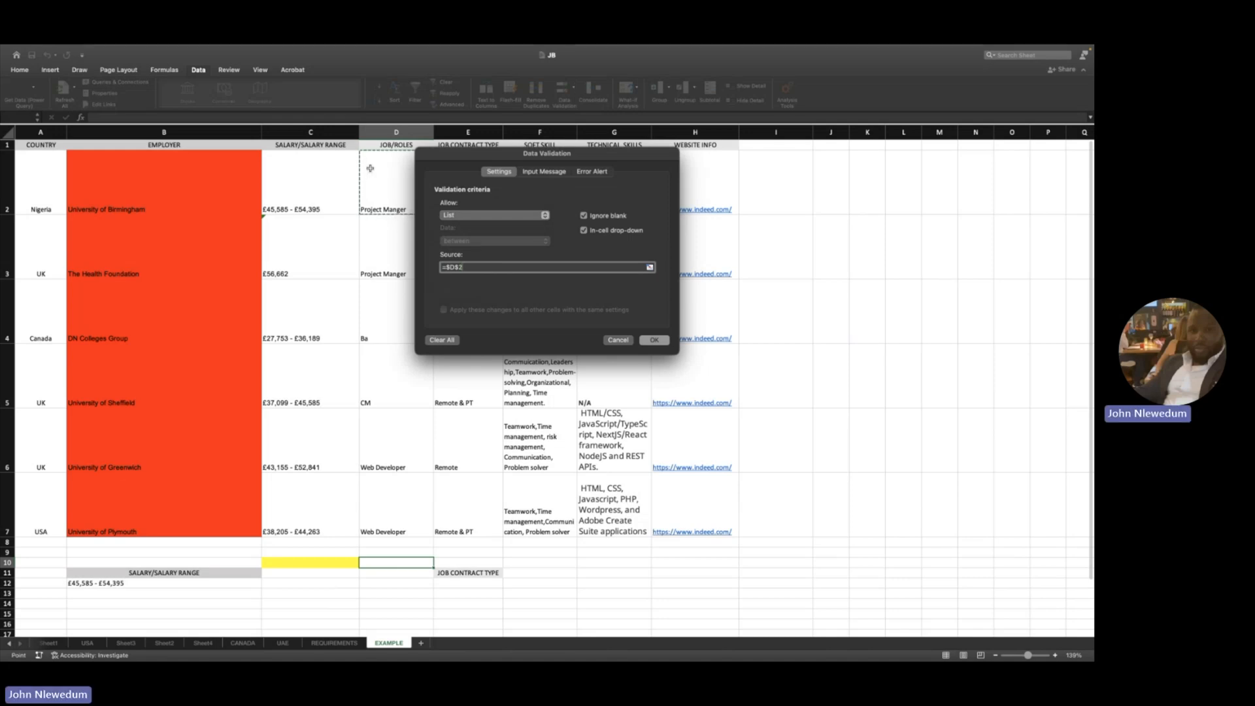
{"action": "key", "text": "shift+Down"}
{"action": "key", "text": "shift+Down"}
{"action": "key", "text": "shift+Down"}
{"action": "key", "text": "shift+Down"}
{"action": "key", "text": "shift+Down"}
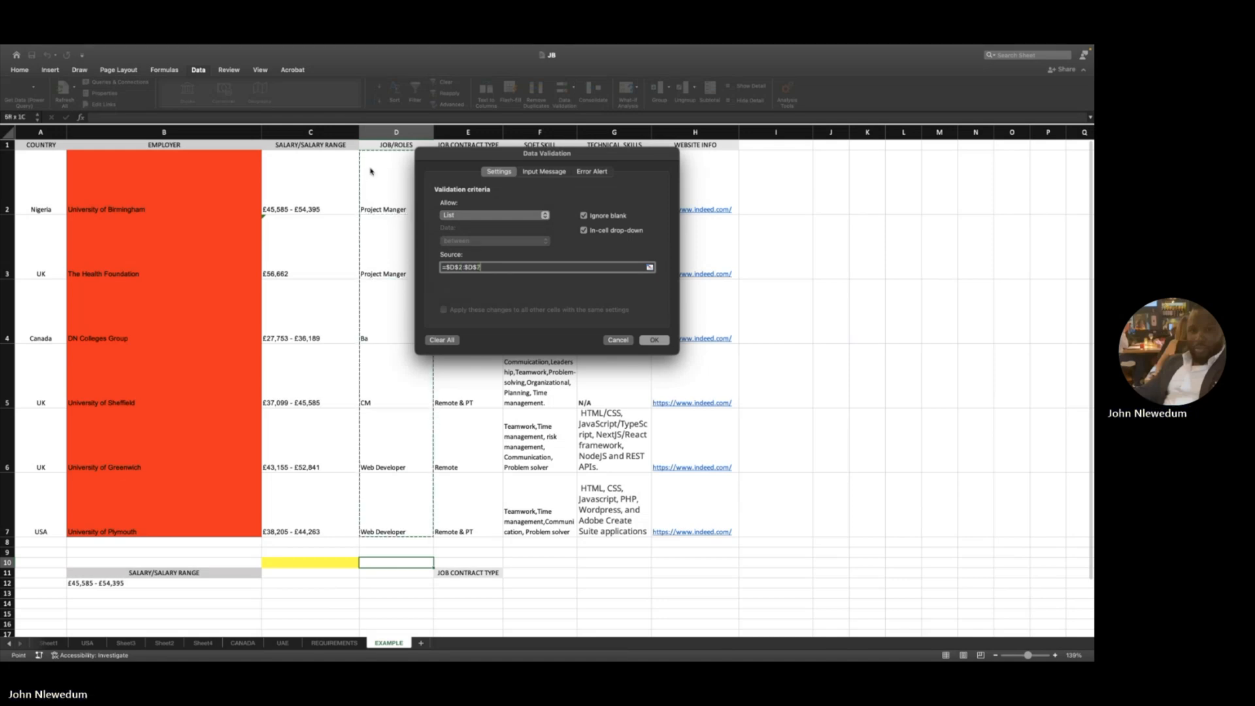
{"action": "left_click", "coordinate": [647, 340]}
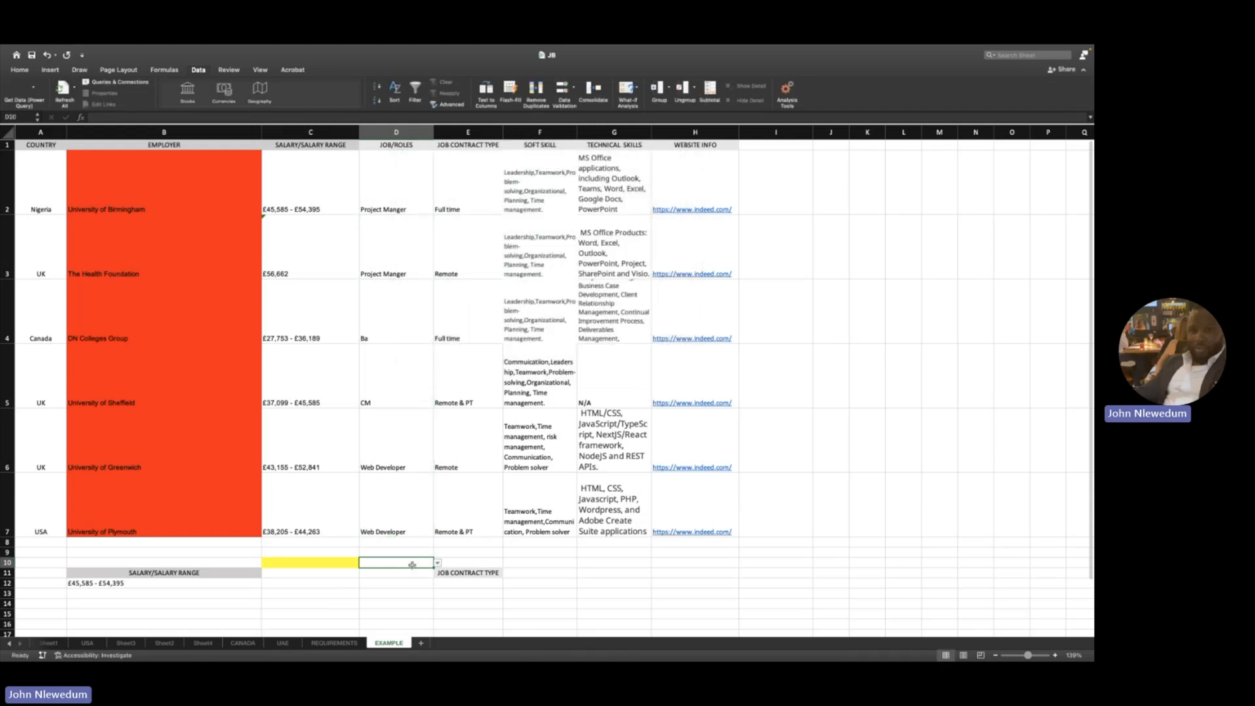
Step: Fill cell D10 with yellow and give it outside borders
{"action": "left_click", "coordinate": [23, 70]}
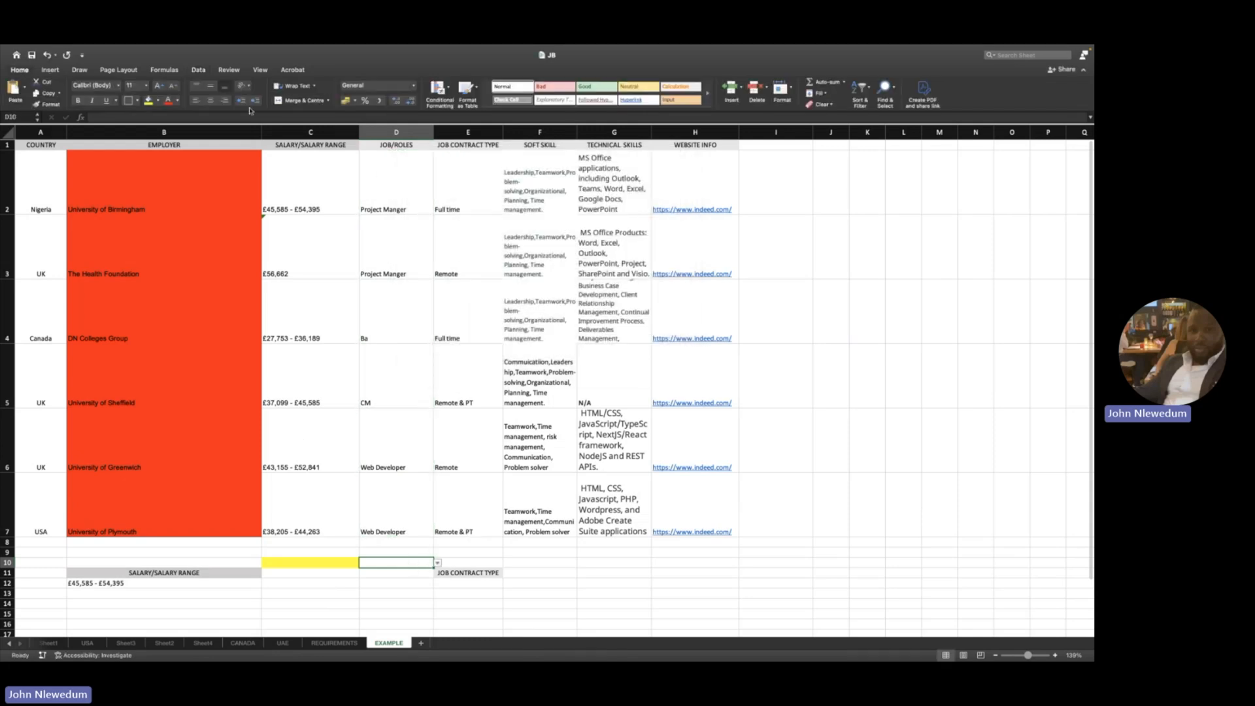
{"action": "left_click", "coordinate": [149, 101]}
{"action": "left_click", "coordinate": [137, 102]}
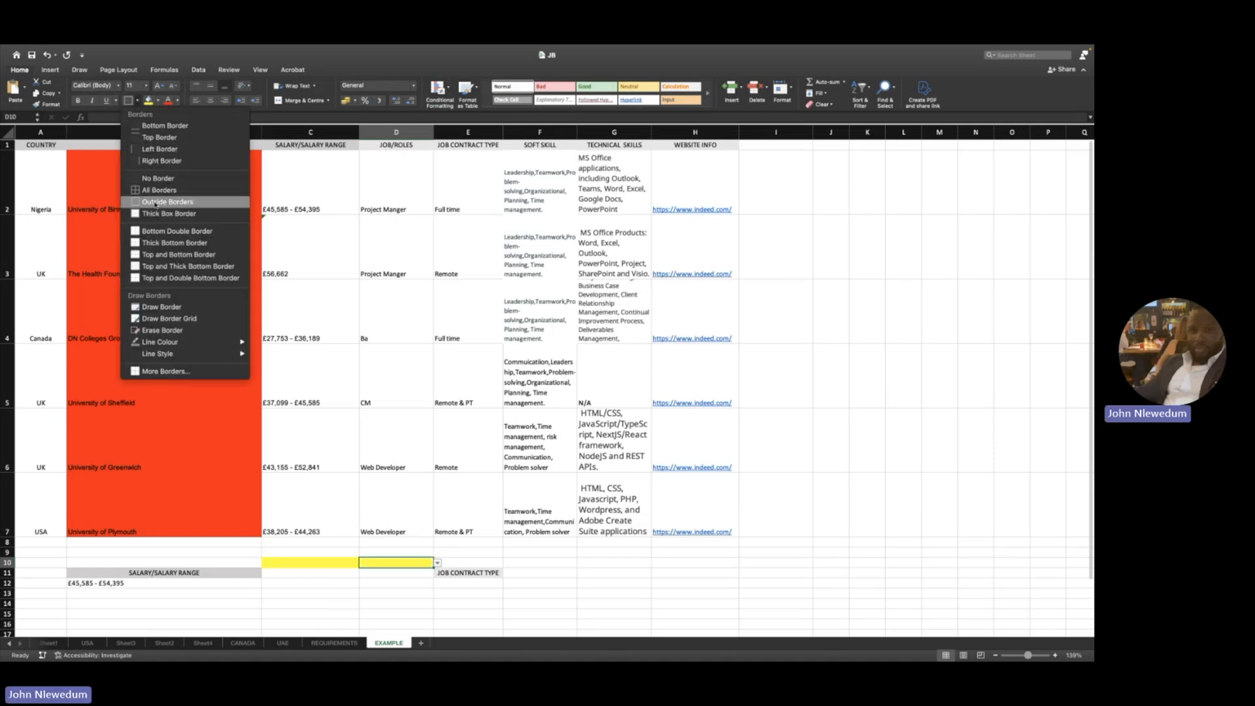
{"action": "left_click", "coordinate": [162, 203]}
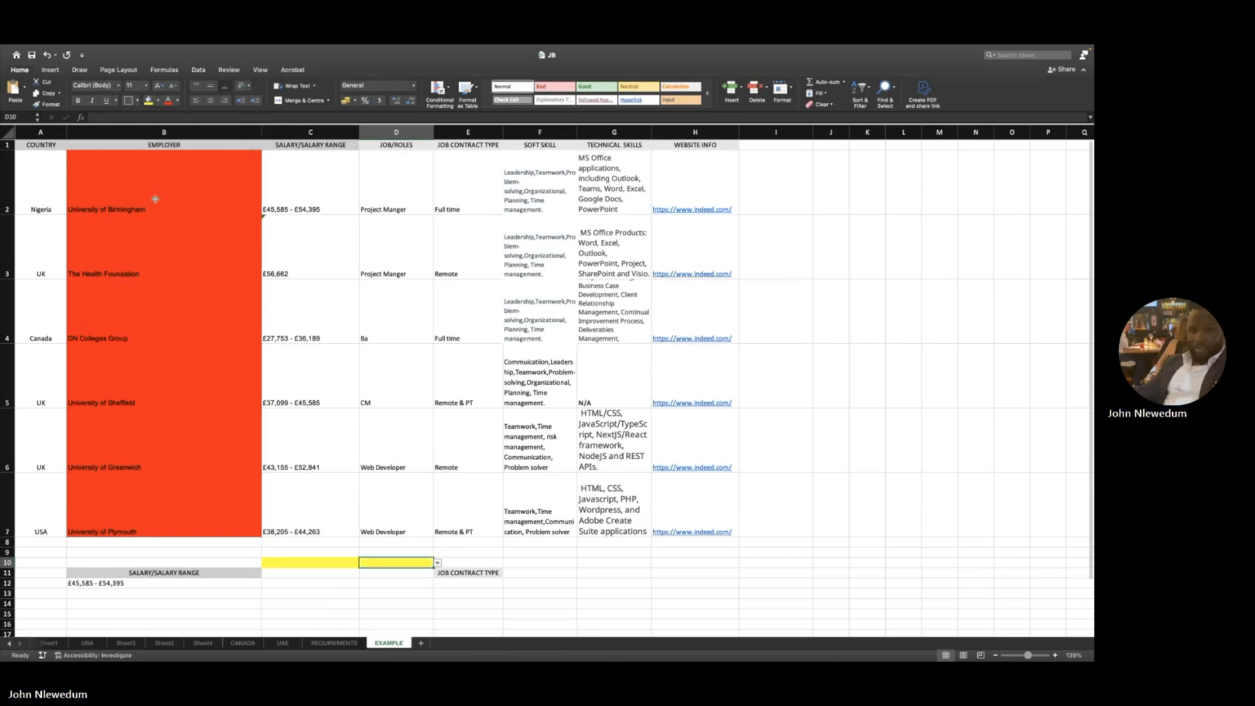
Step: Choose "Project Manger" from the drop-down list in cell D10
{"action": "left_click", "coordinate": [458, 566]}
{"action": "left_click", "coordinate": [393, 562]}
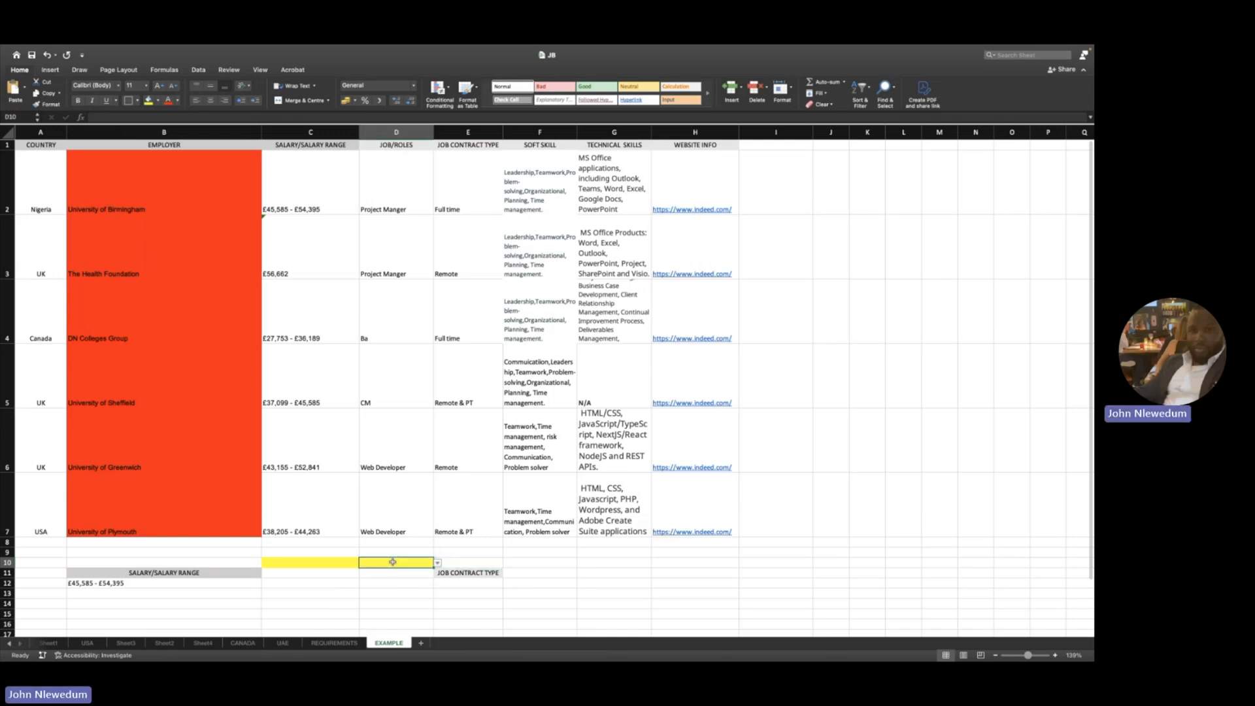
{"action": "left_click", "coordinate": [438, 563]}
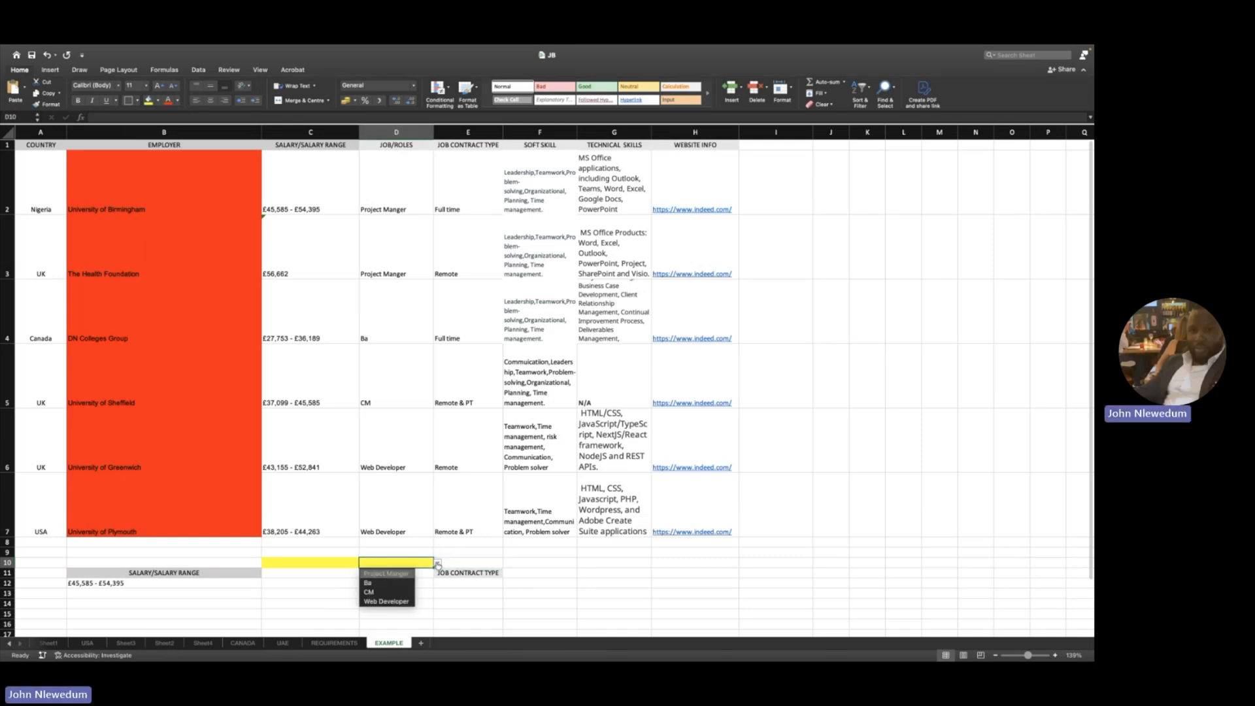
{"action": "left_click", "coordinate": [386, 574]}
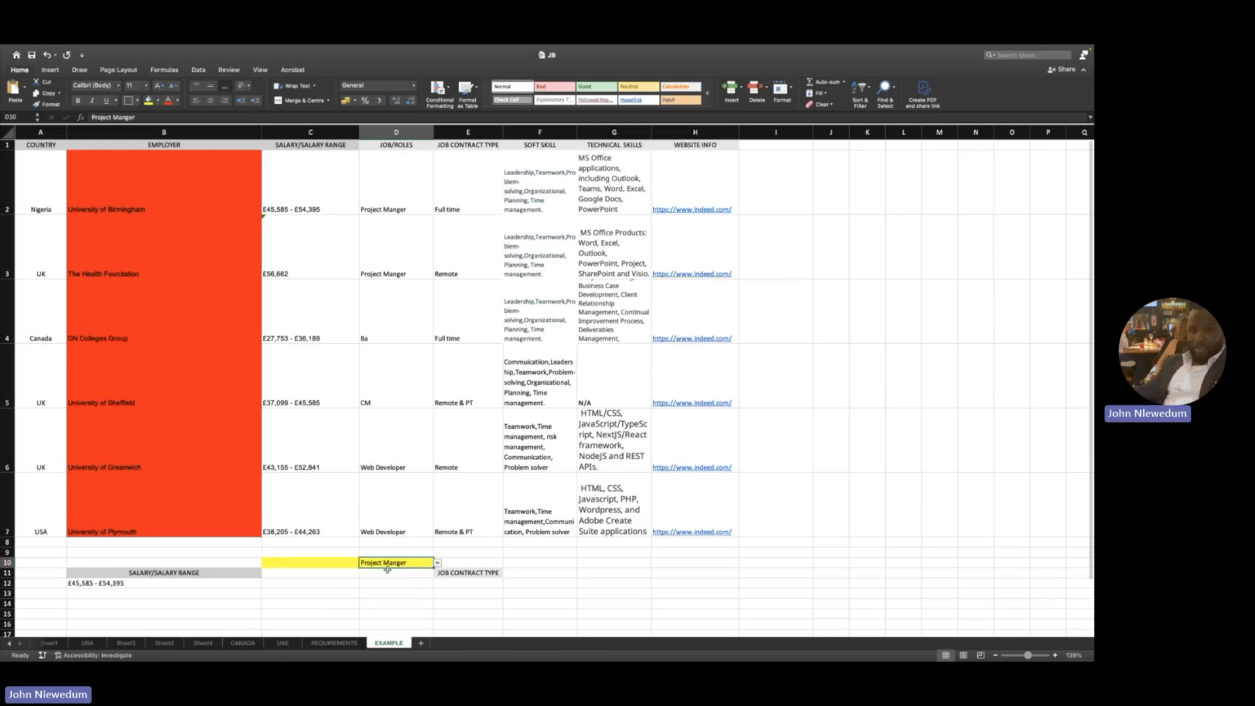
Step: Start an INDEX formula in cell E12 with the job contract types in E2:E7 as its array
{"action": "left_click", "coordinate": [471, 583]}
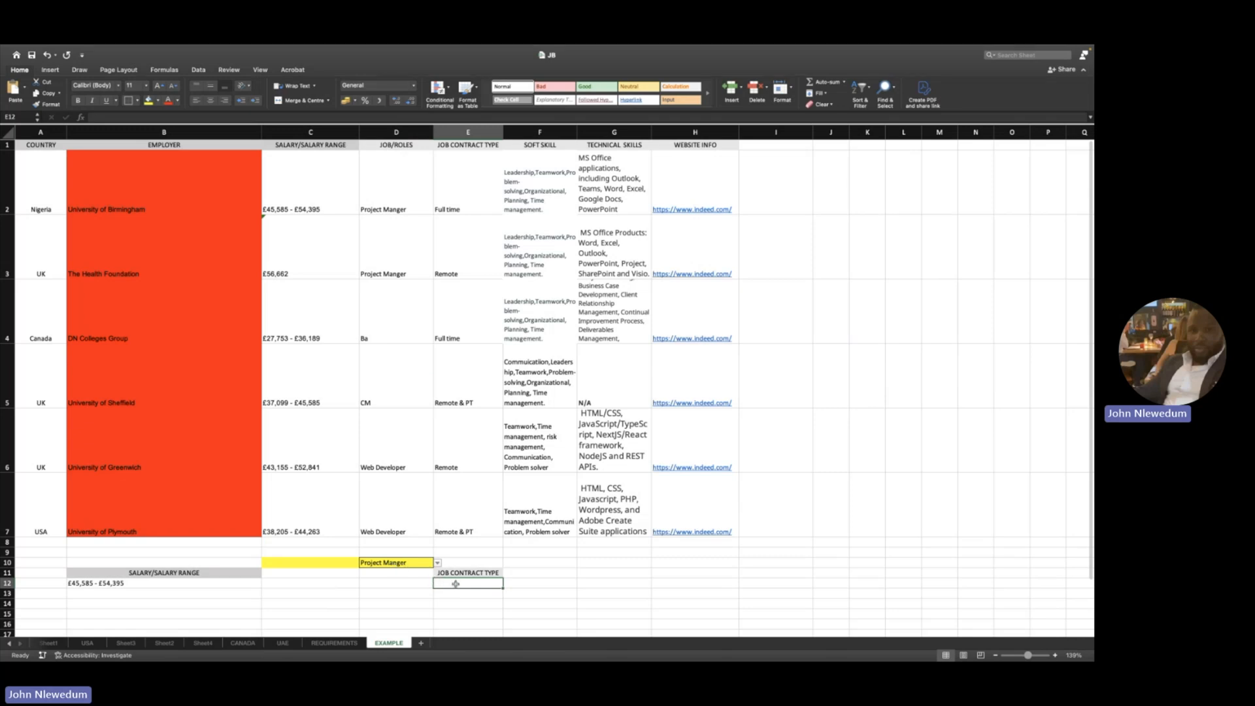
{"action": "type", "text": "=inde"}
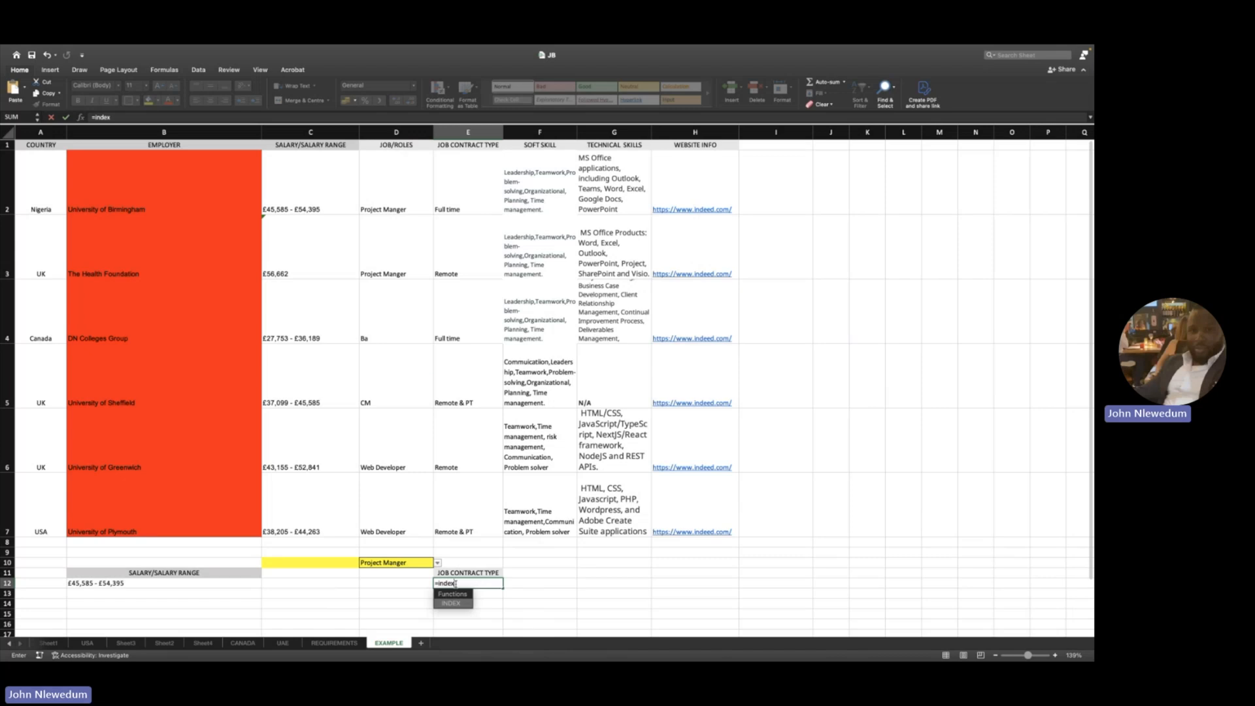
{"action": "type", "text": "x"}
{"action": "key", "text": "Tab"}
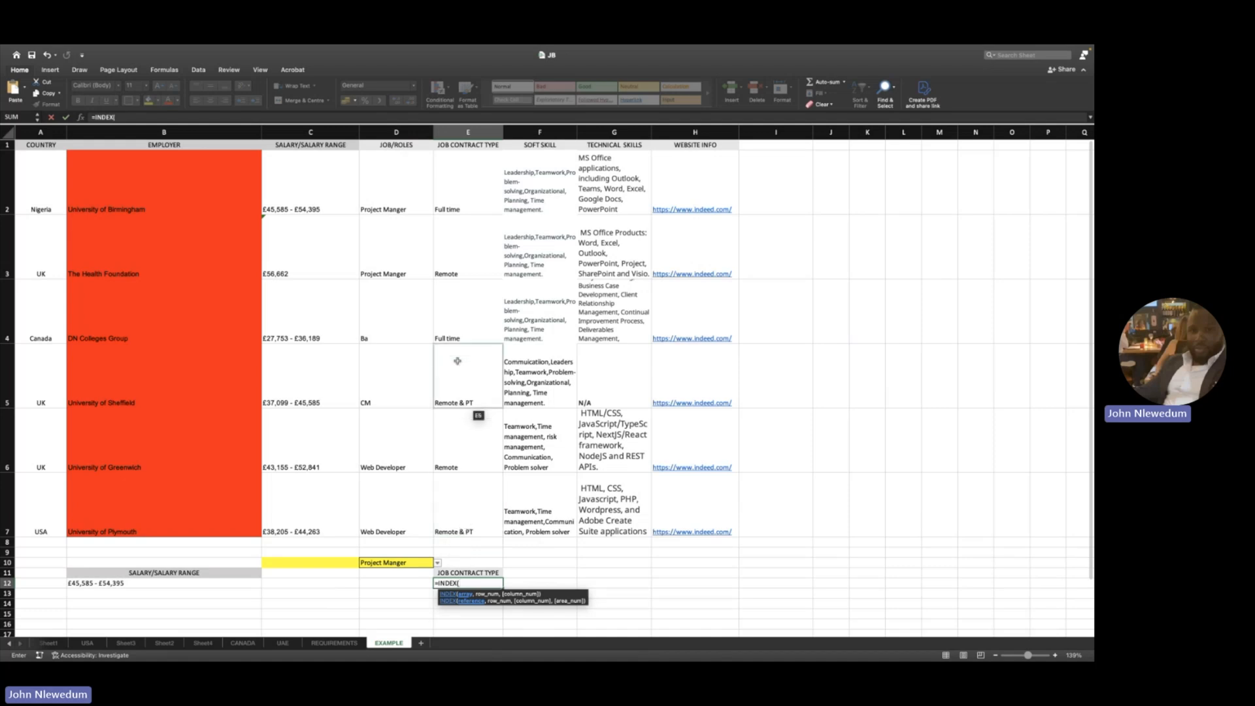
{"action": "left_click", "coordinate": [457, 193]}
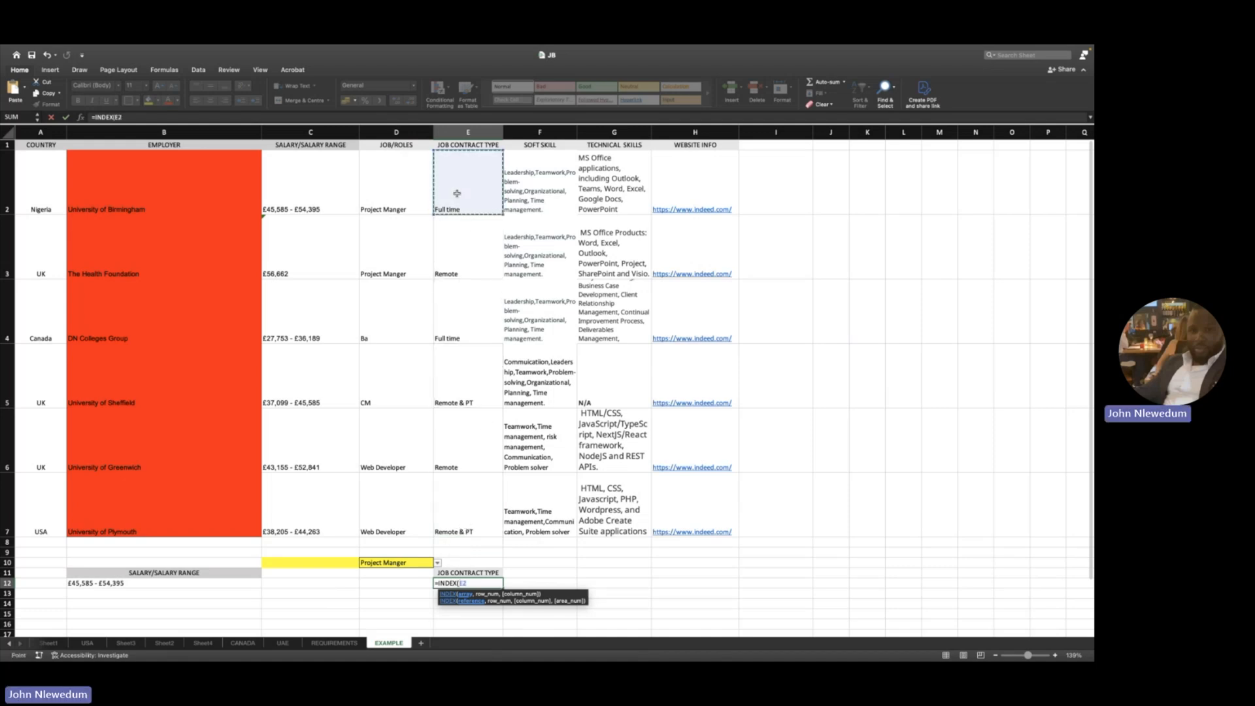
{"action": "key", "text": "ctrl+shift+Down"}
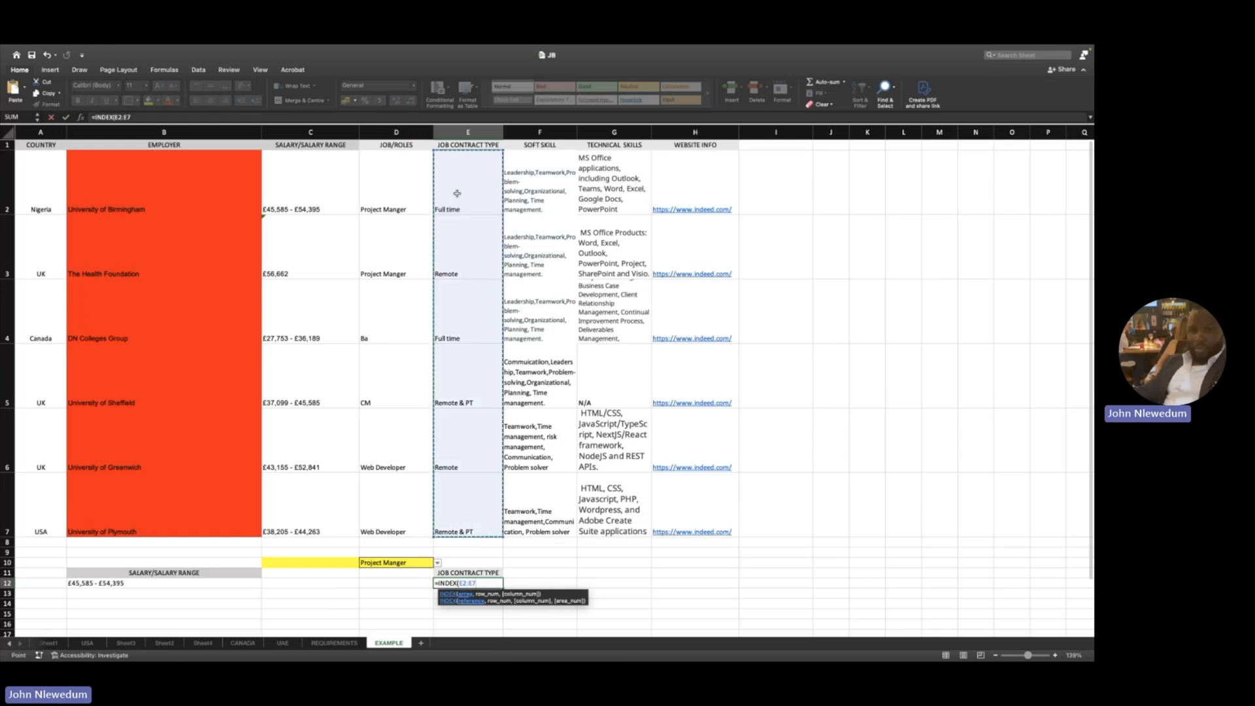
{"action": "type", "text": ","}
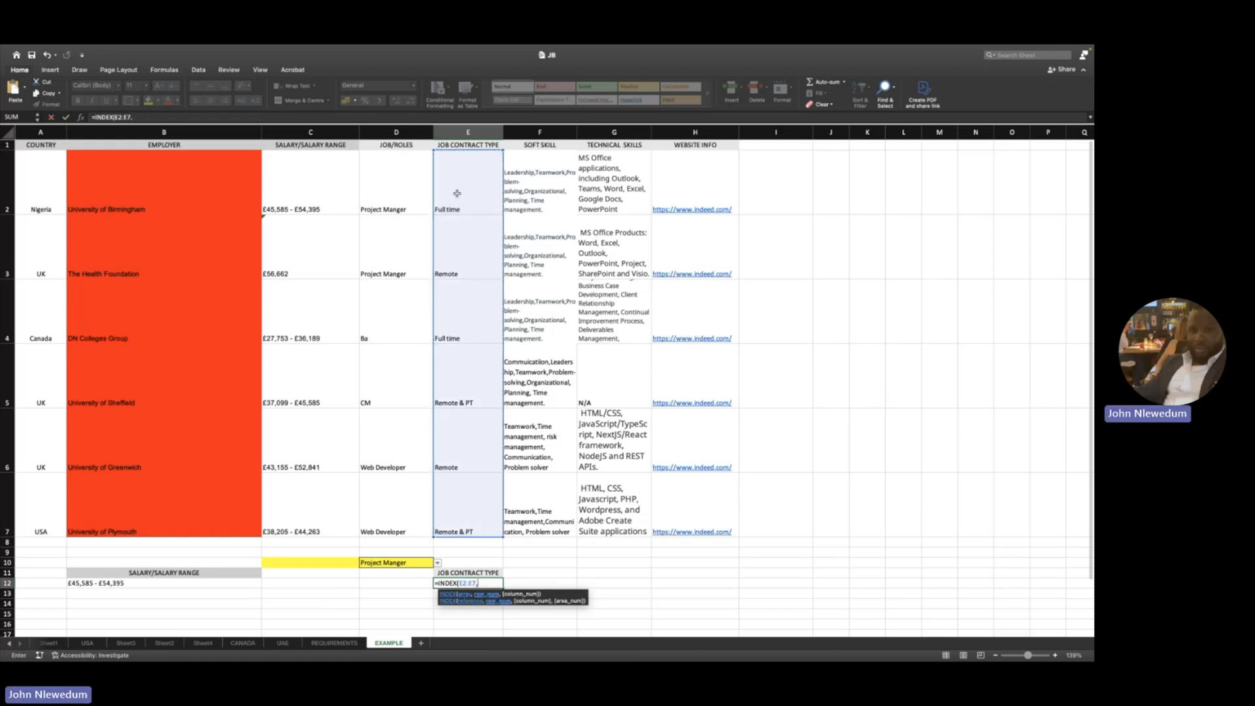
Step: Complete E12's formula with a MATCH of D10 in D2:D7 using exact match type 0, and enter it
{"action": "type", "text": "match"}
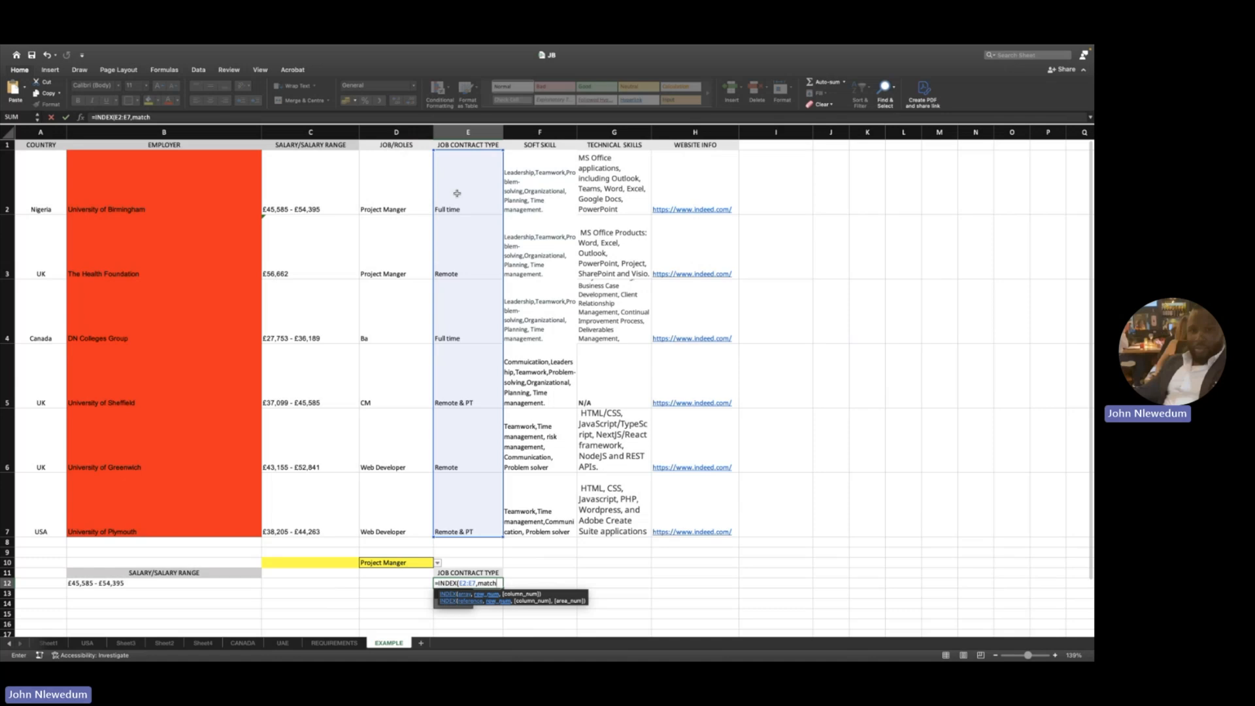
{"action": "type", "text": "("}
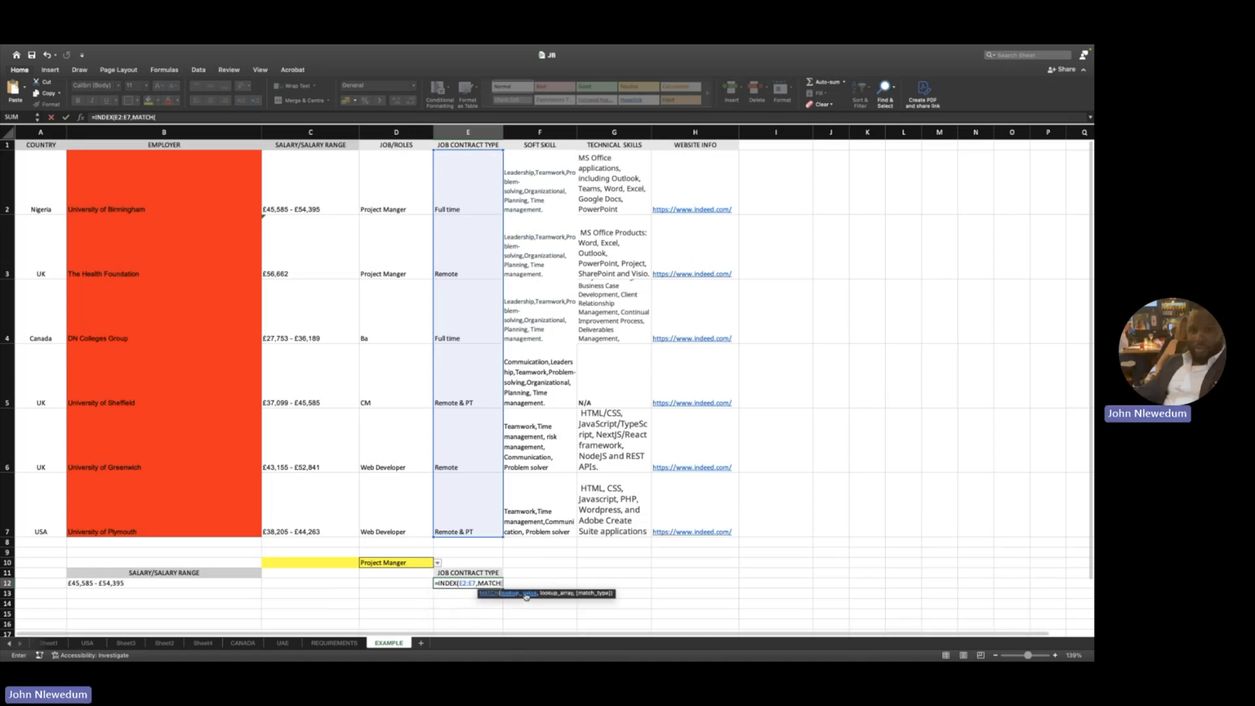
{"action": "left_click", "coordinate": [398, 560]}
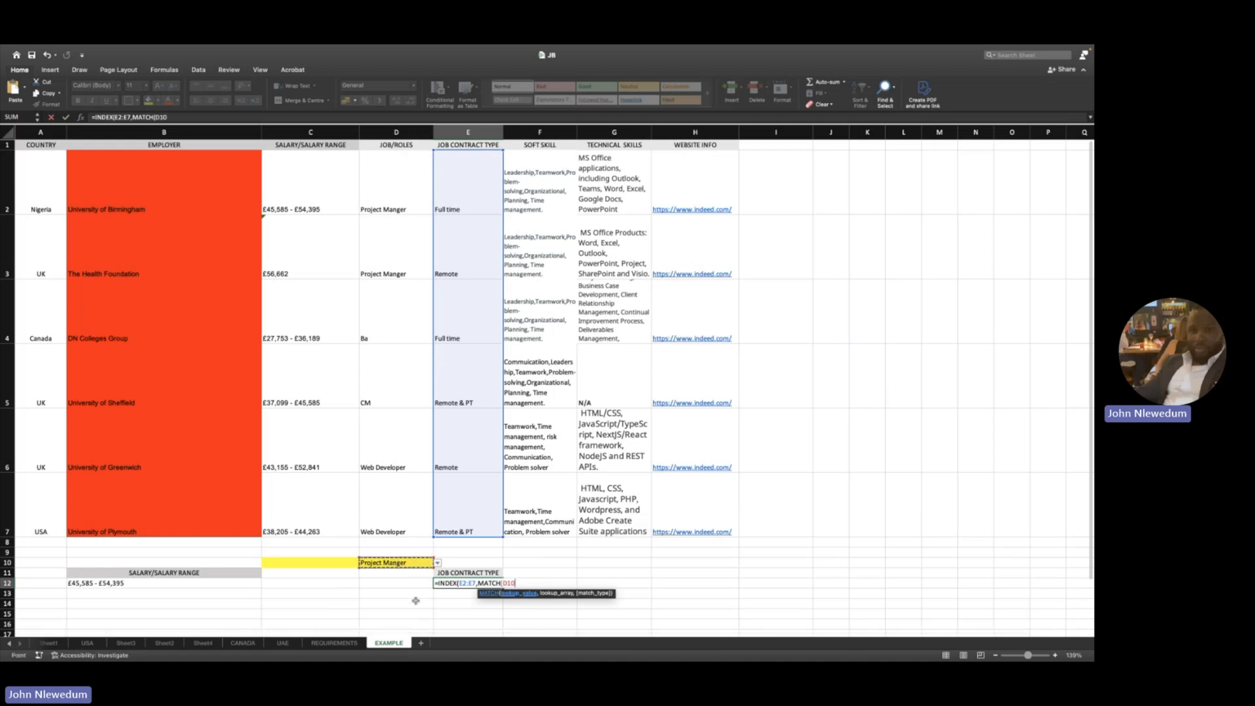
{"action": "type", "text": ","}
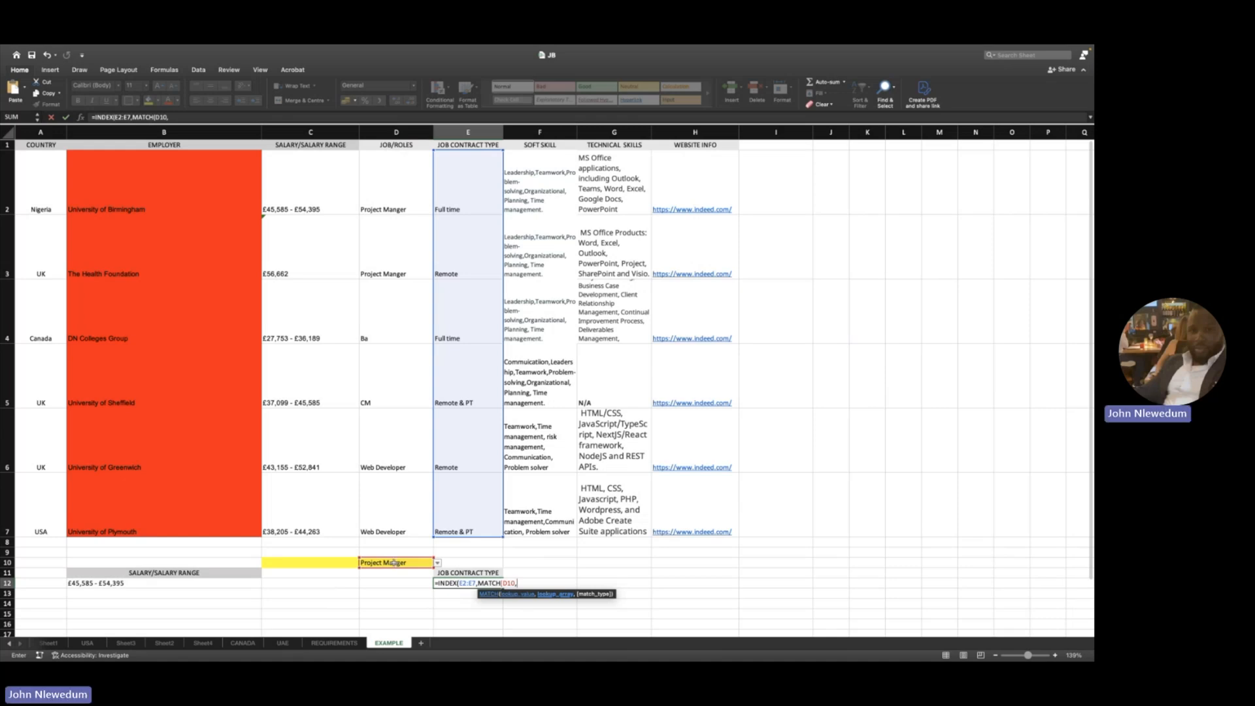
{"action": "left_click", "coordinate": [398, 171]}
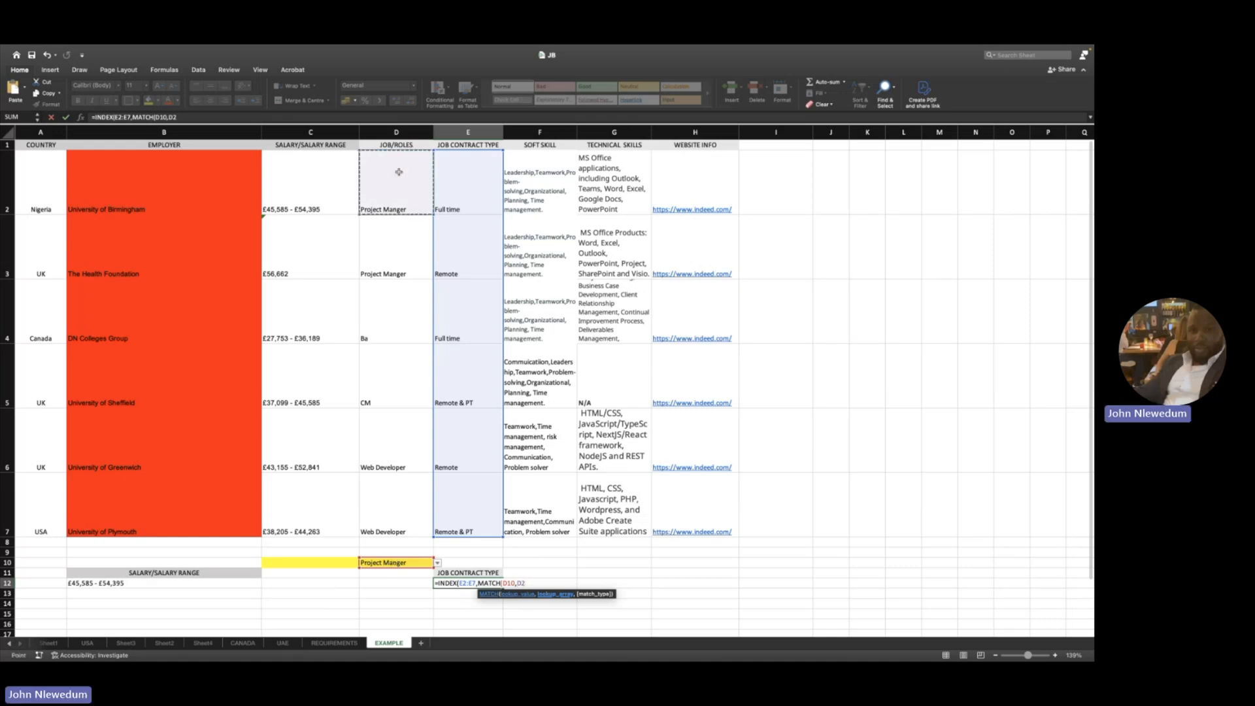
{"action": "key", "text": "super+shift+Down"}
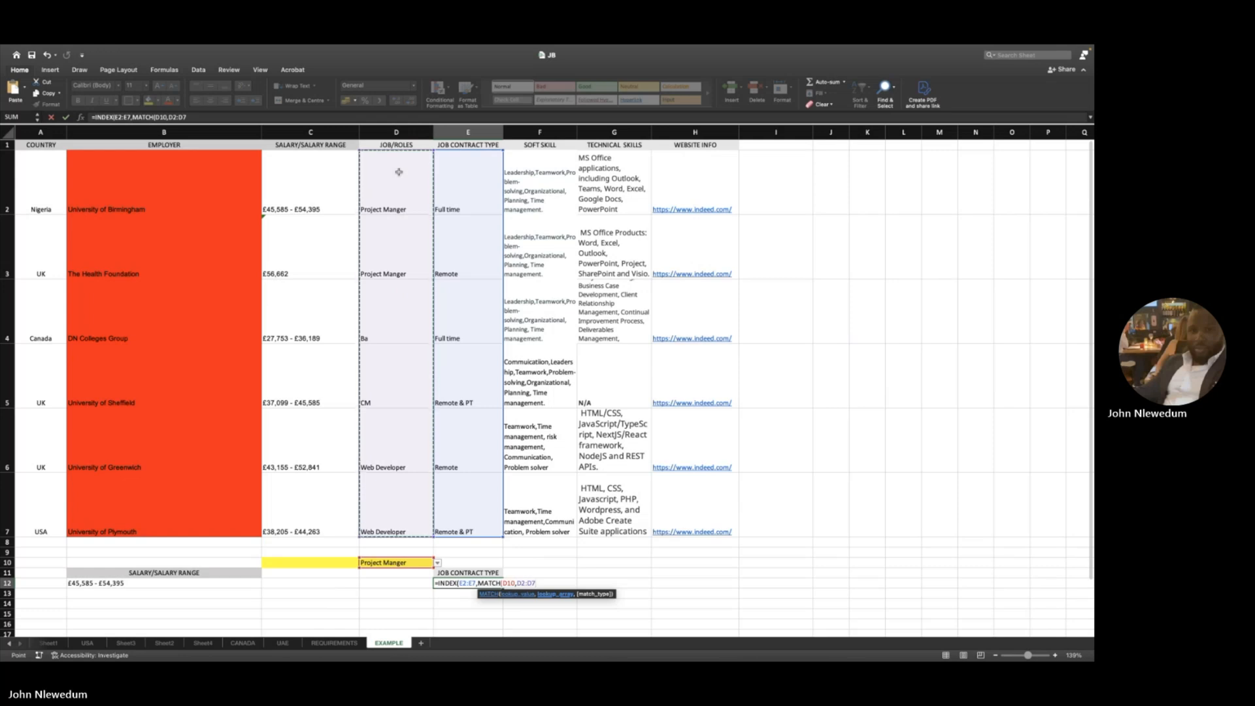
{"action": "type", "text": ","}
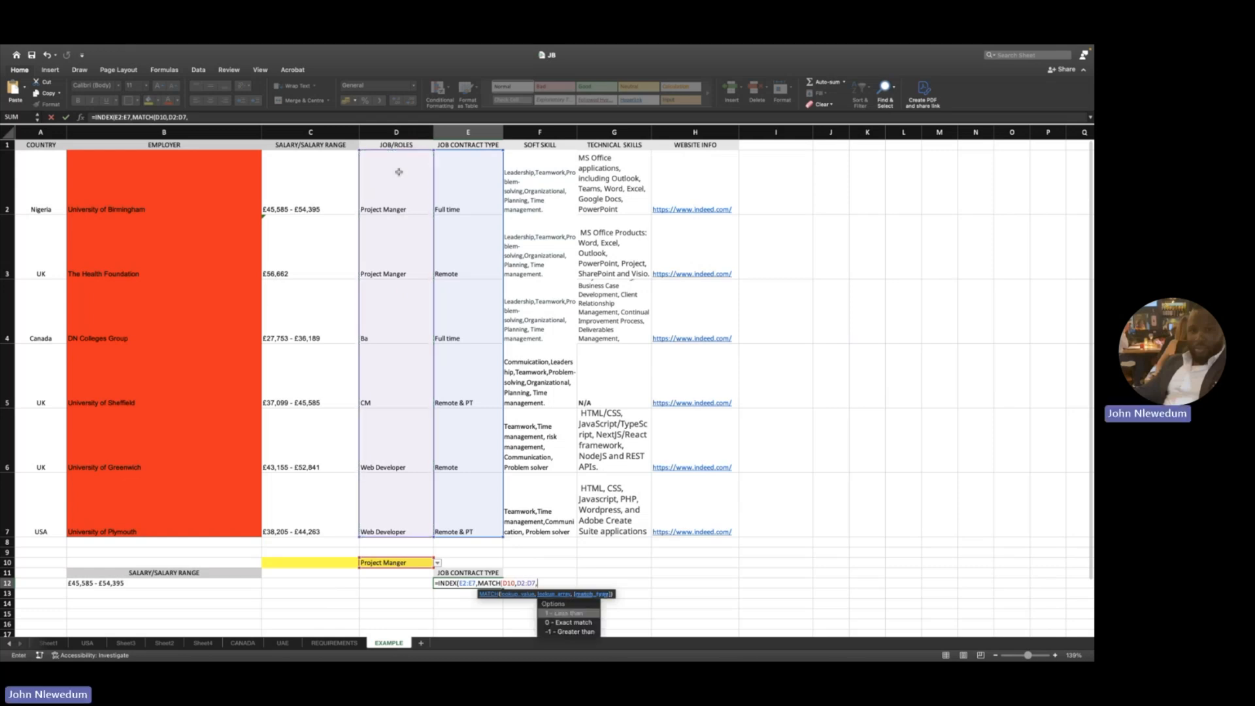
{"action": "type", "text": "0)"}
{"action": "key", "text": "Return"}
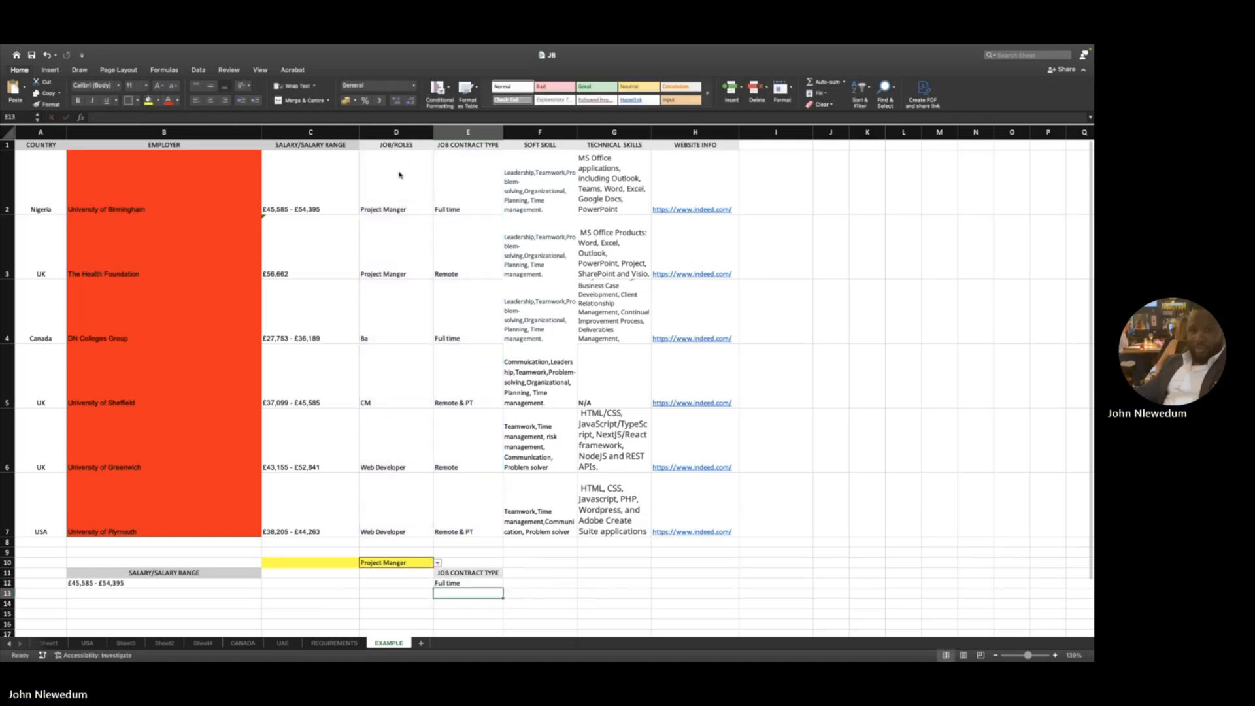
{"action": "key", "text": "Up"}
Step: Test the job contract type lookup by choosing Ba, CM, Web Developer and Project Manger in turn from D10's drop-down list
{"action": "scroll", "coordinate": [399, 175], "scroll_direction": "down", "scroll_amount": 2}
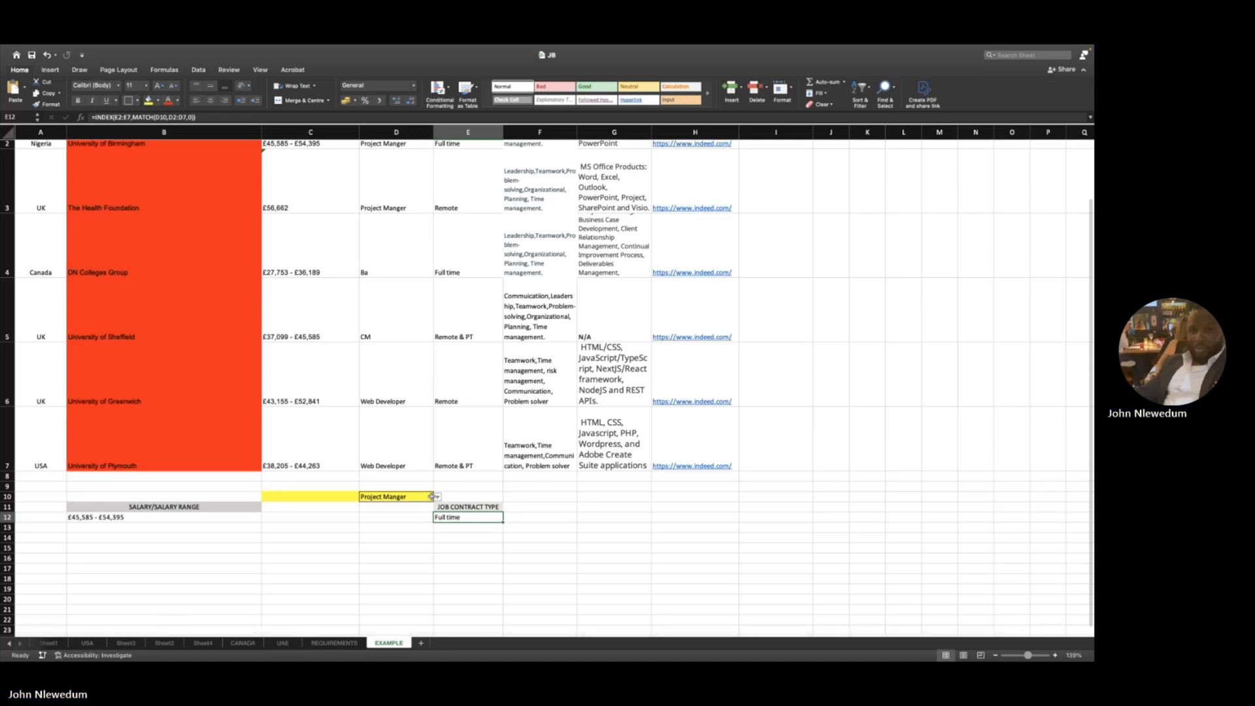
{"action": "left_click", "coordinate": [423, 496]}
{"action": "left_click", "coordinate": [437, 498]}
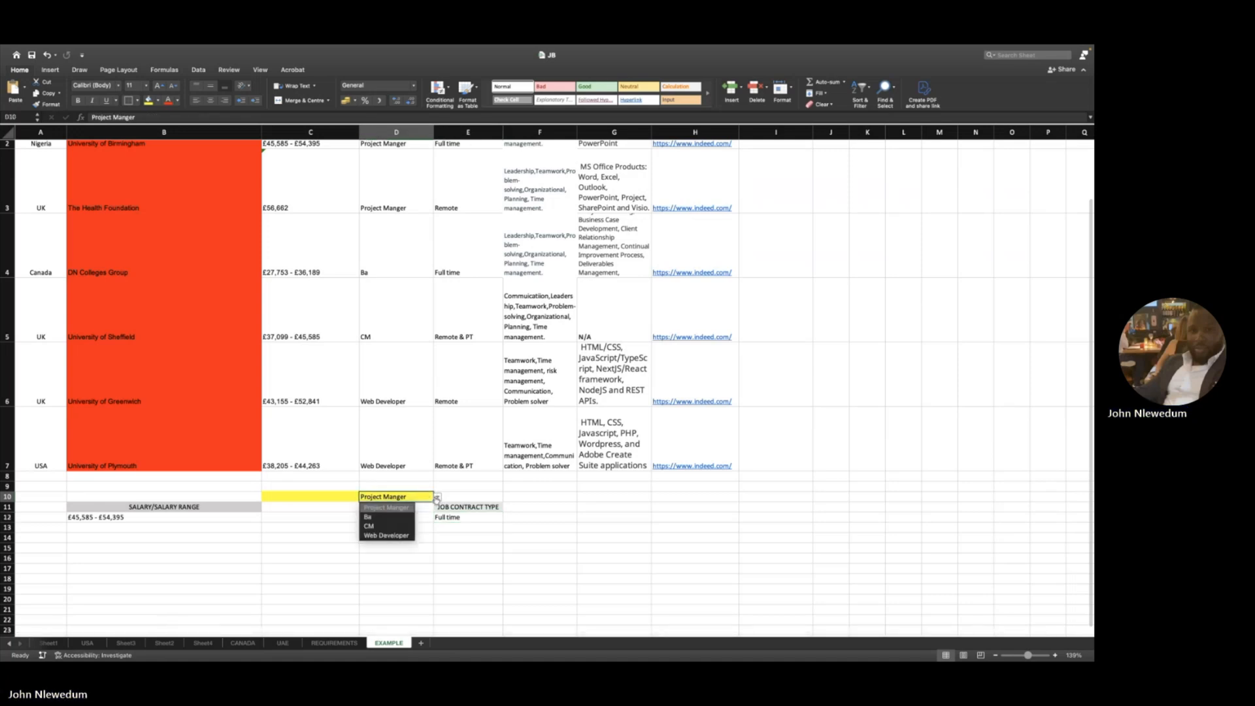
{"action": "left_click", "coordinate": [387, 516]}
{"action": "left_click", "coordinate": [437, 498]}
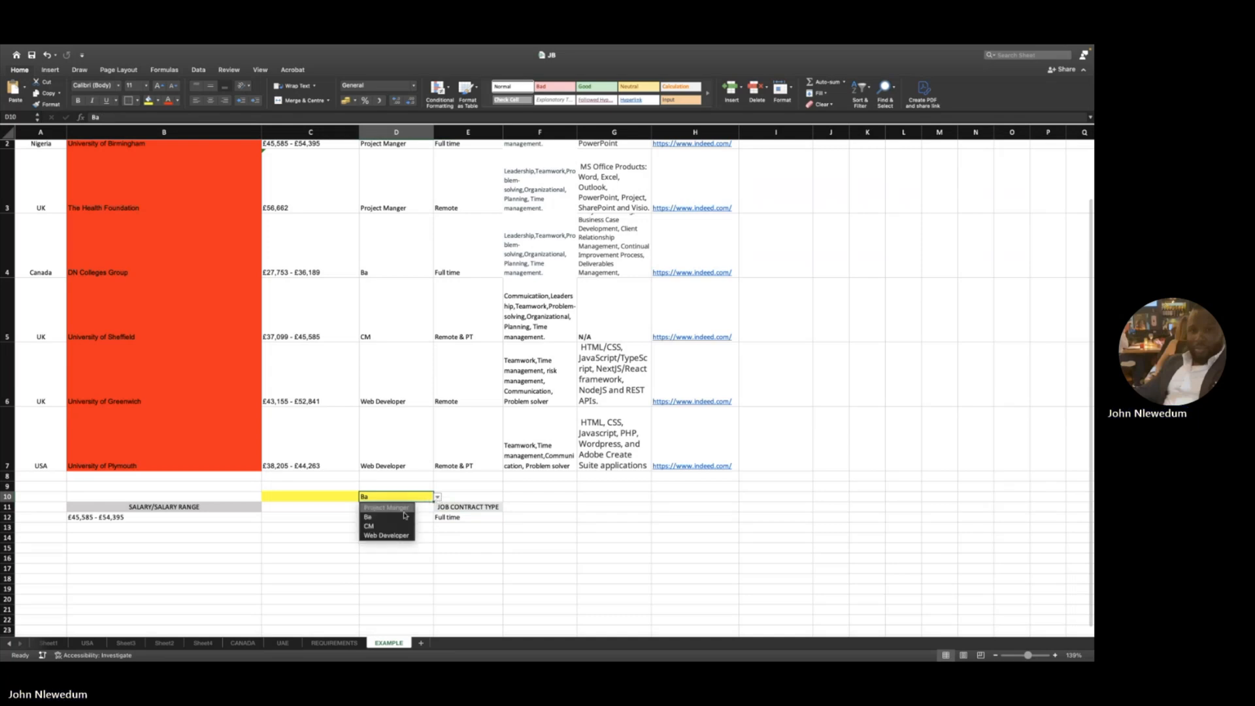
{"action": "left_click", "coordinate": [392, 526]}
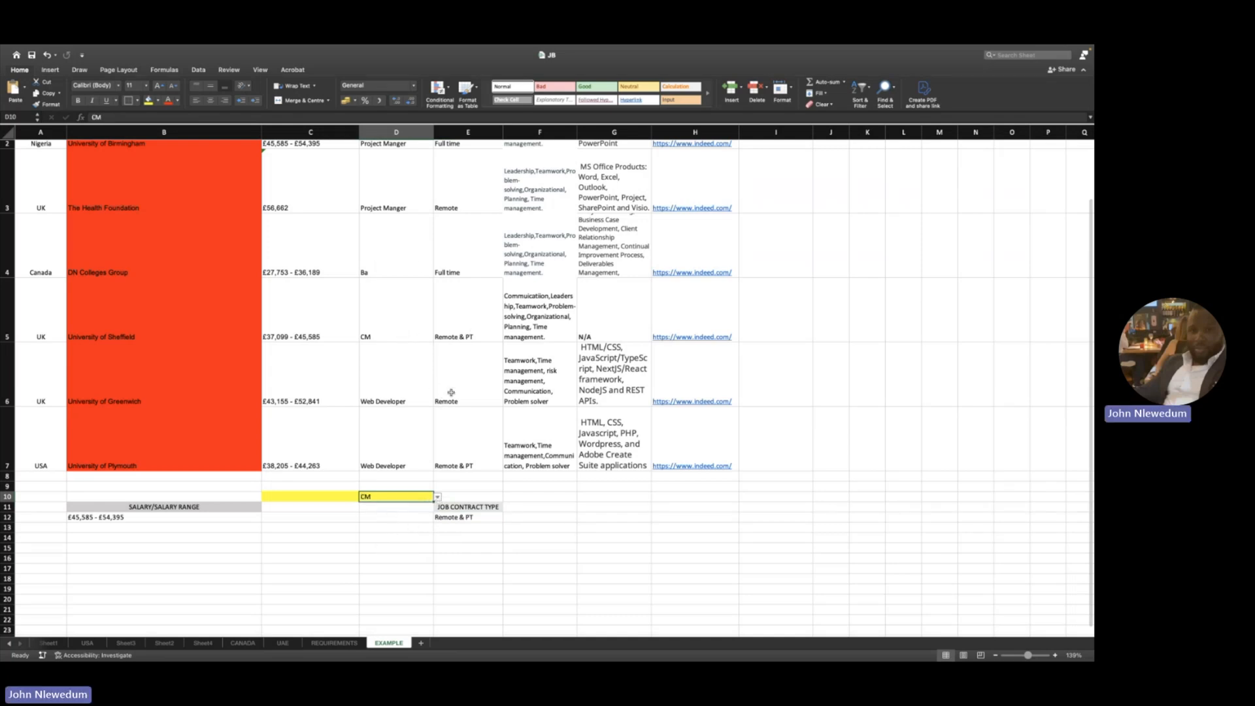
{"action": "left_click", "coordinate": [438, 498]}
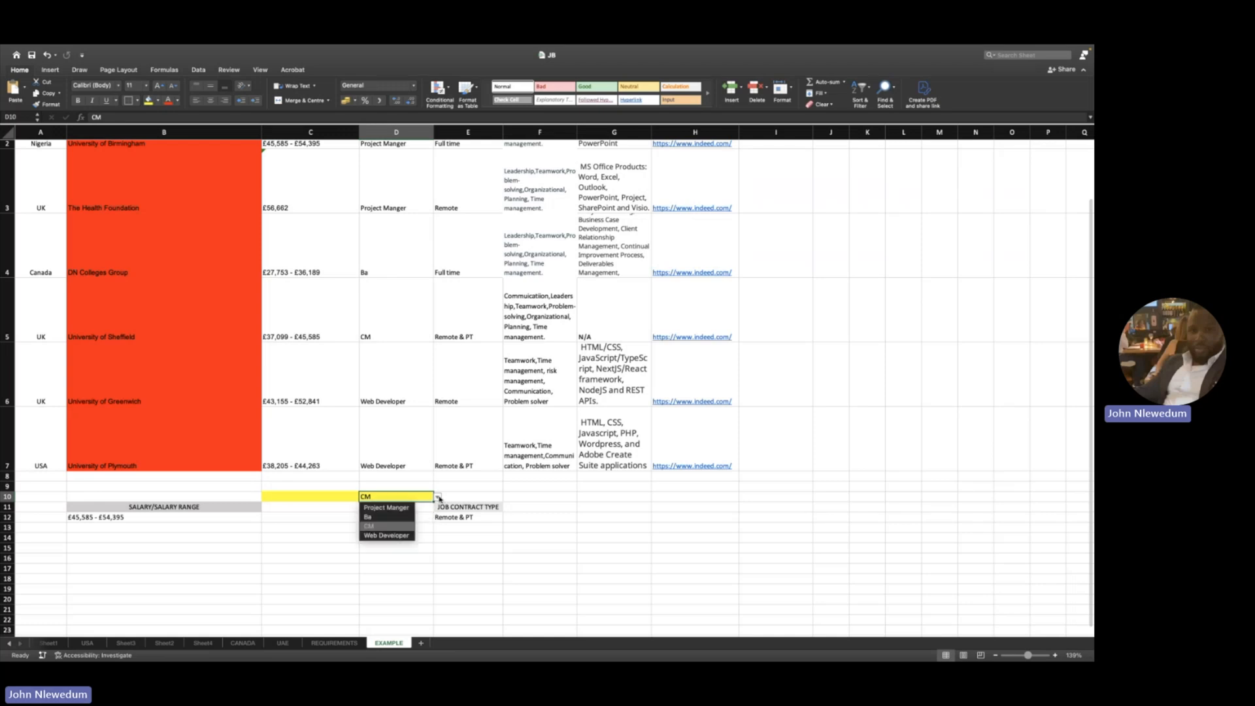
{"action": "left_click", "coordinate": [401, 535]}
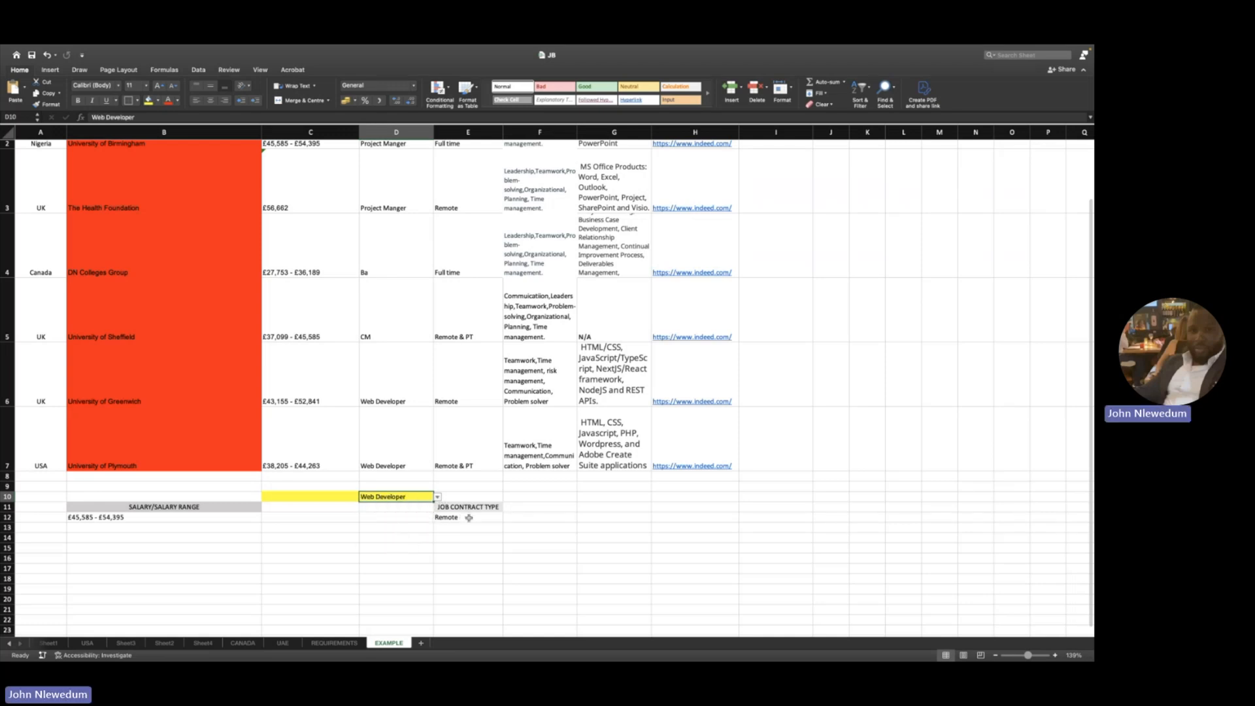
{"action": "scroll", "coordinate": [390, 404], "scroll_direction": "up", "scroll_amount": 1}
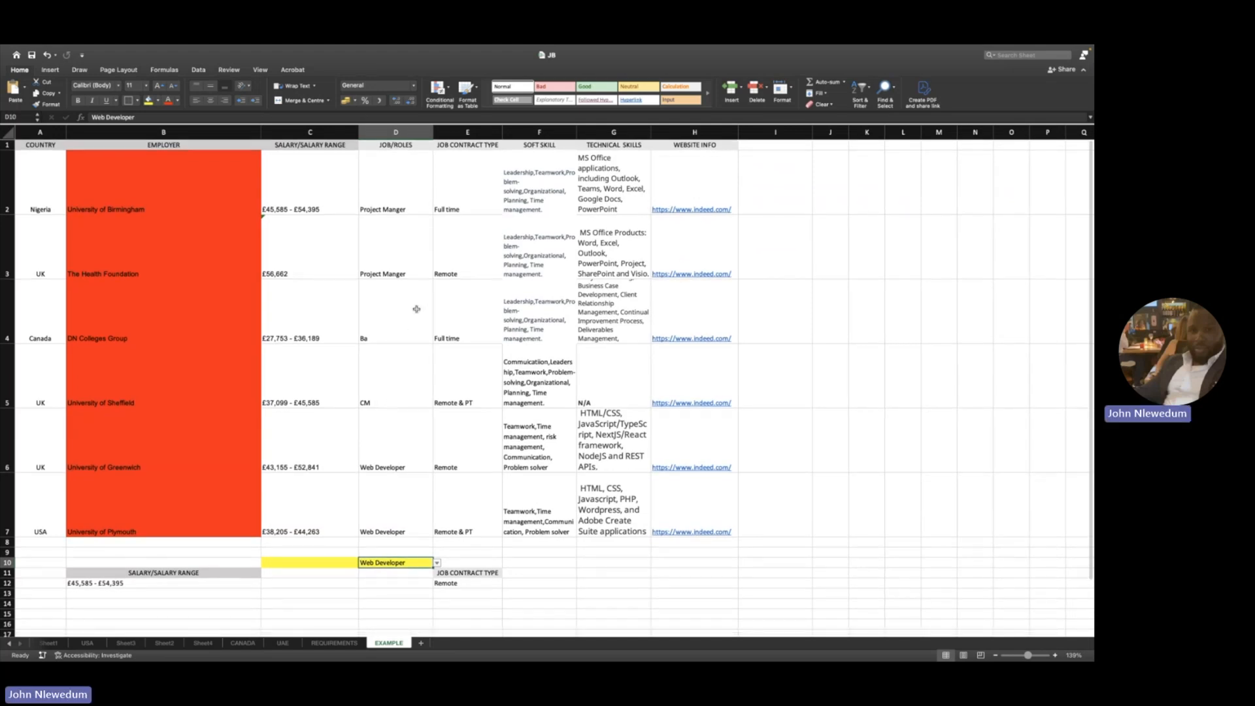
{"action": "left_click", "coordinate": [437, 564]}
{"action": "left_click", "coordinate": [401, 578]}
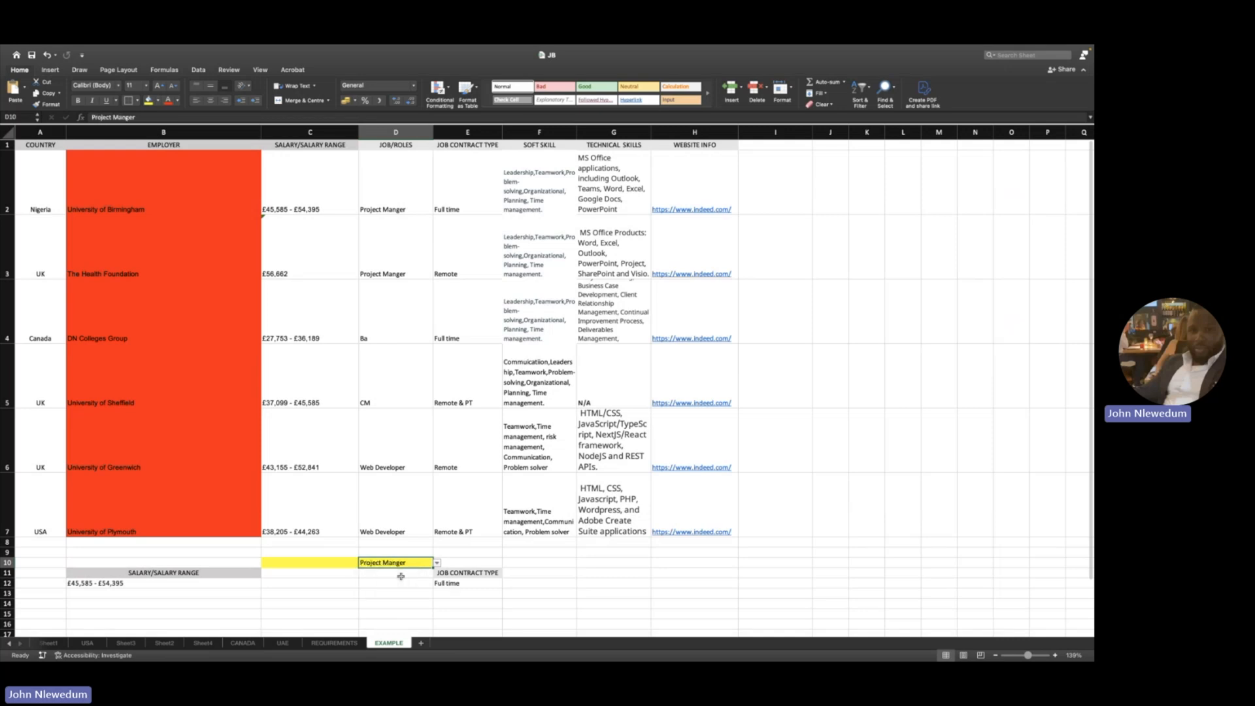
Step: Fill the job contract type result cell E12 with green
{"action": "left_click", "coordinate": [460, 585]}
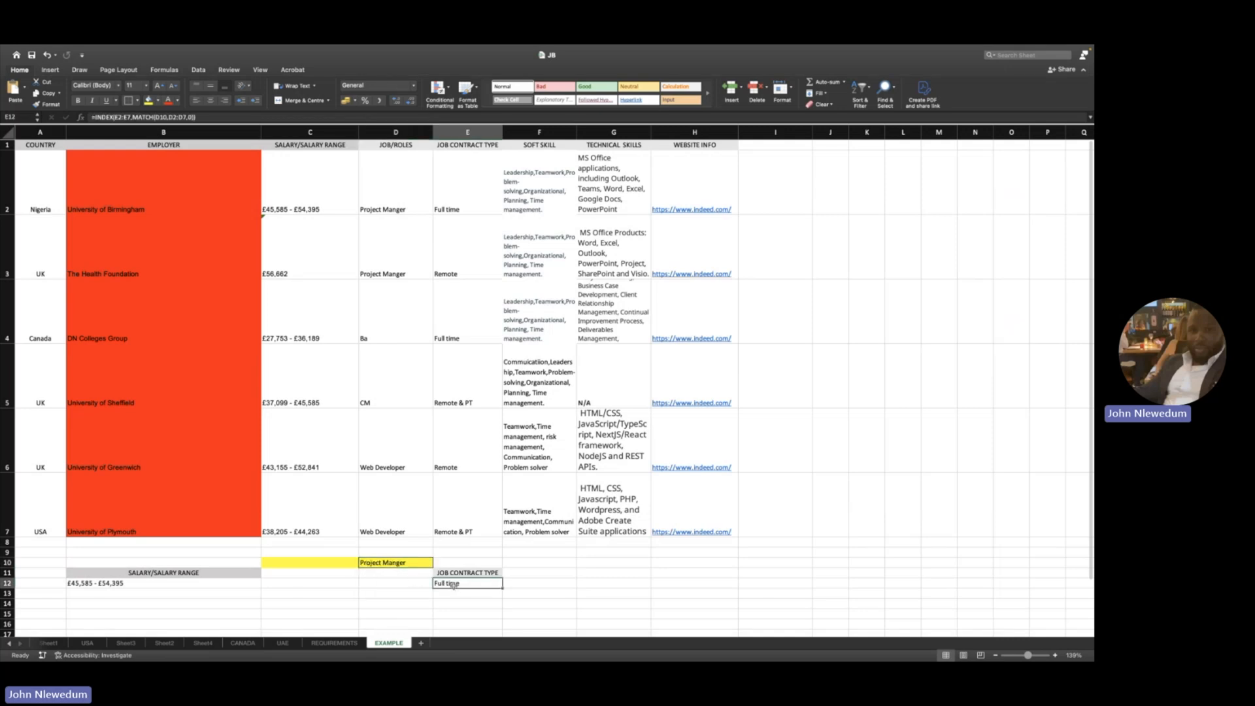
{"action": "left_click", "coordinate": [157, 101]}
{"action": "left_click", "coordinate": [231, 145]}
Step: Choose CM from the drop-down list in D10 and check the lookup against the CM role and contract type in row 5
{"action": "left_click", "coordinate": [426, 562]}
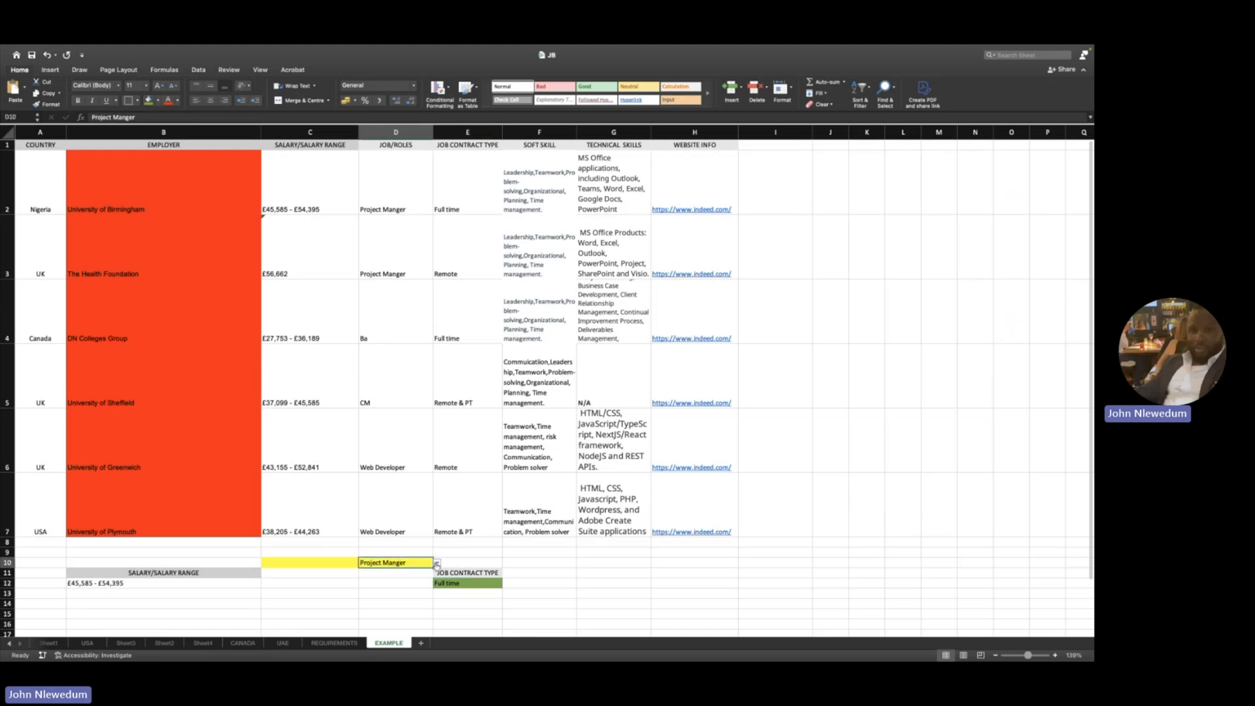
{"action": "left_click", "coordinate": [437, 563]}
{"action": "left_click", "coordinate": [385, 591]}
{"action": "left_click", "coordinate": [381, 391]}
{"action": "left_click", "coordinate": [463, 387]}
Step: Choose Web Developer from the drop-down list in cell D10
{"action": "left_click", "coordinate": [392, 562]}
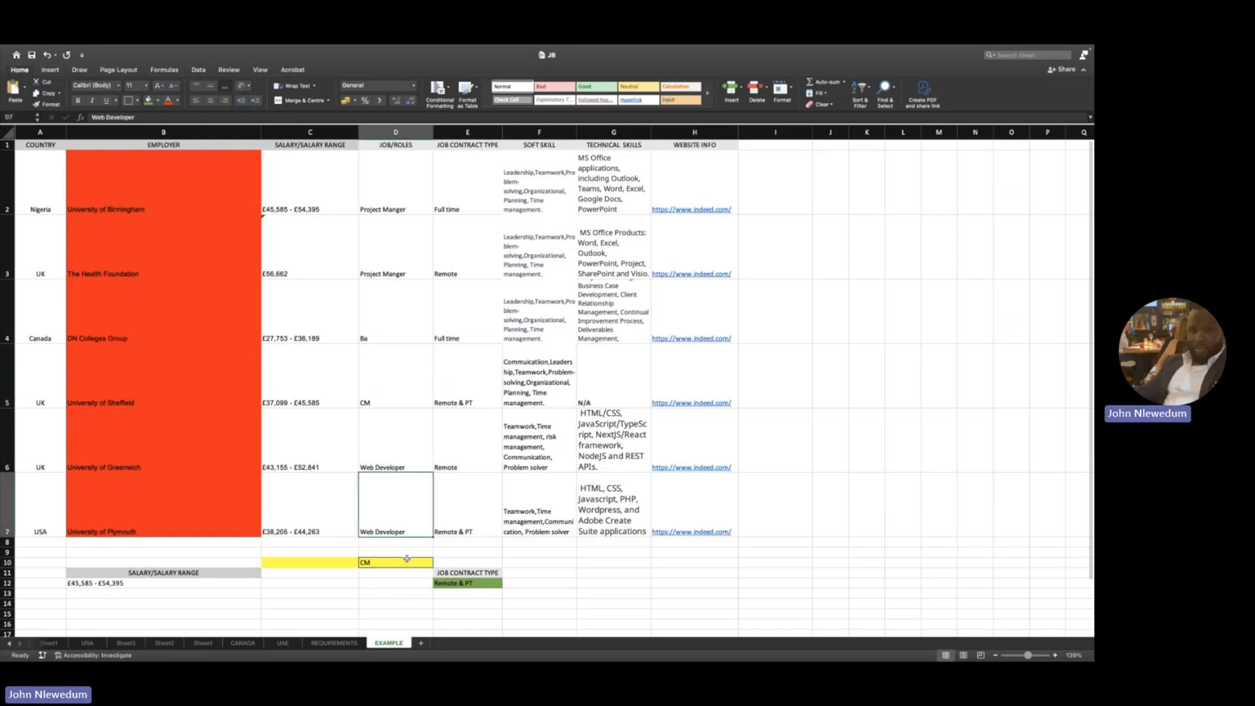
{"action": "left_click", "coordinate": [437, 562]}
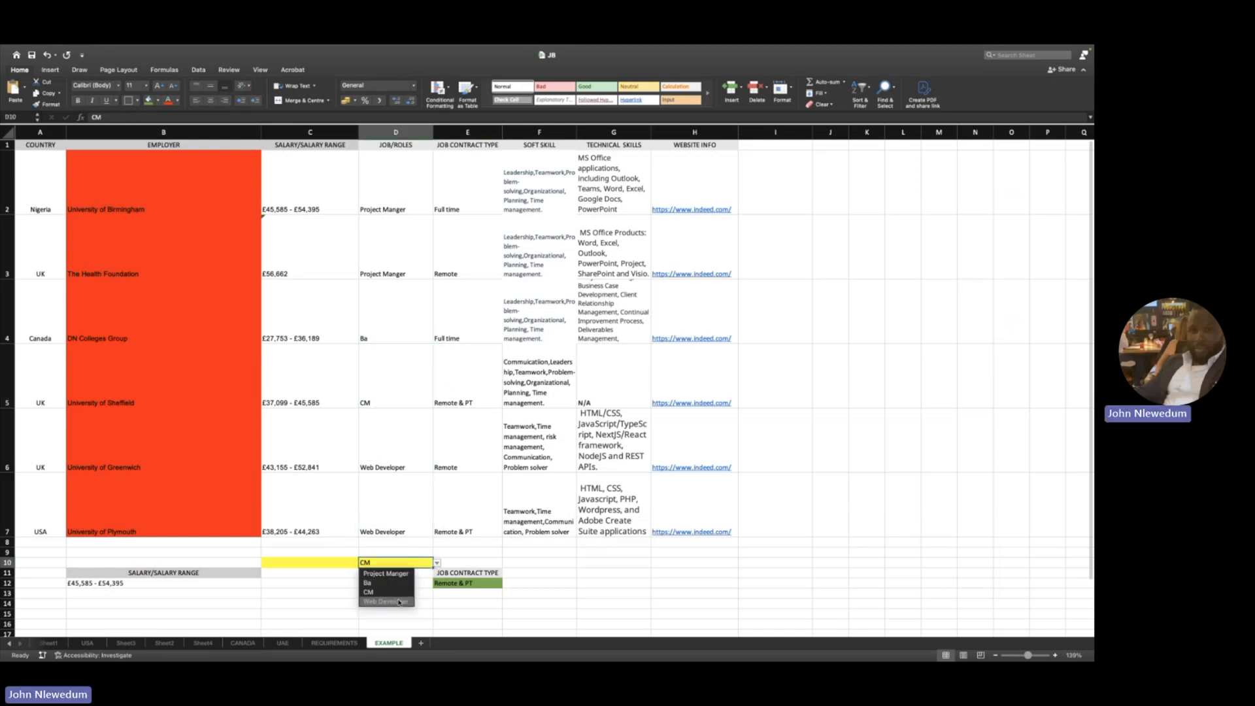
{"action": "left_click", "coordinate": [386, 601]}
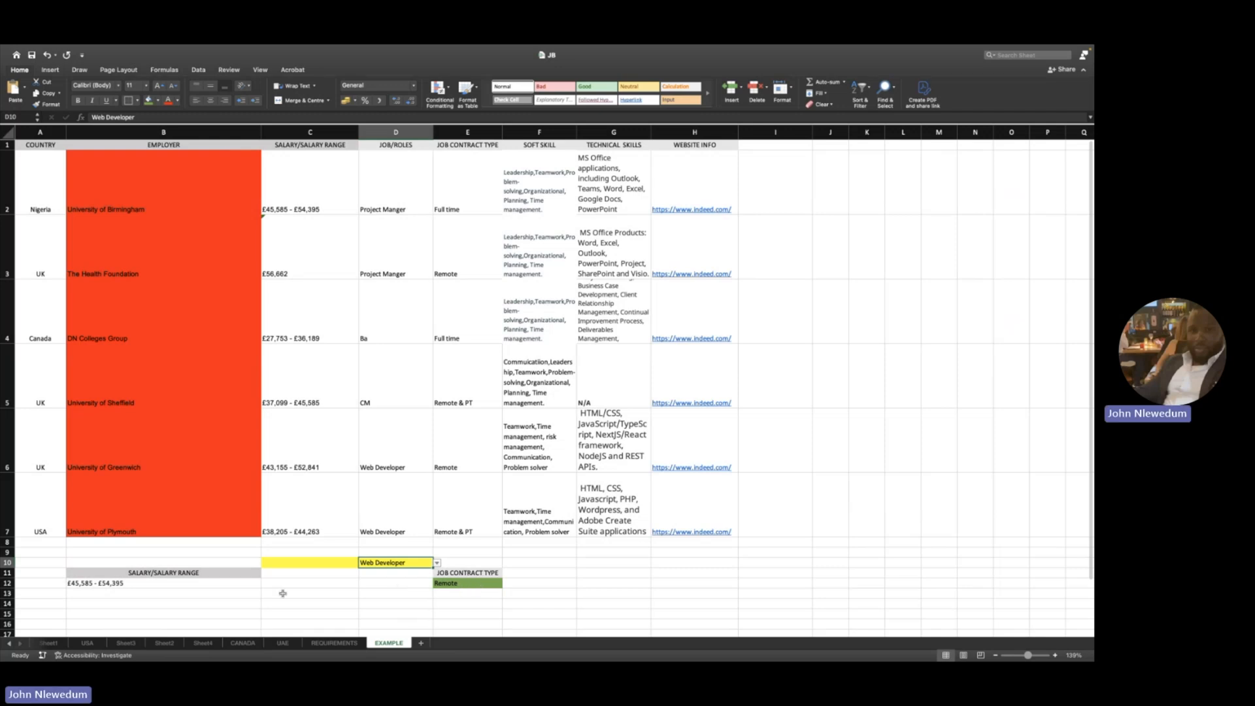
{"action": "scroll", "coordinate": [336, 584], "scroll_direction": "left", "scroll_amount": 1}
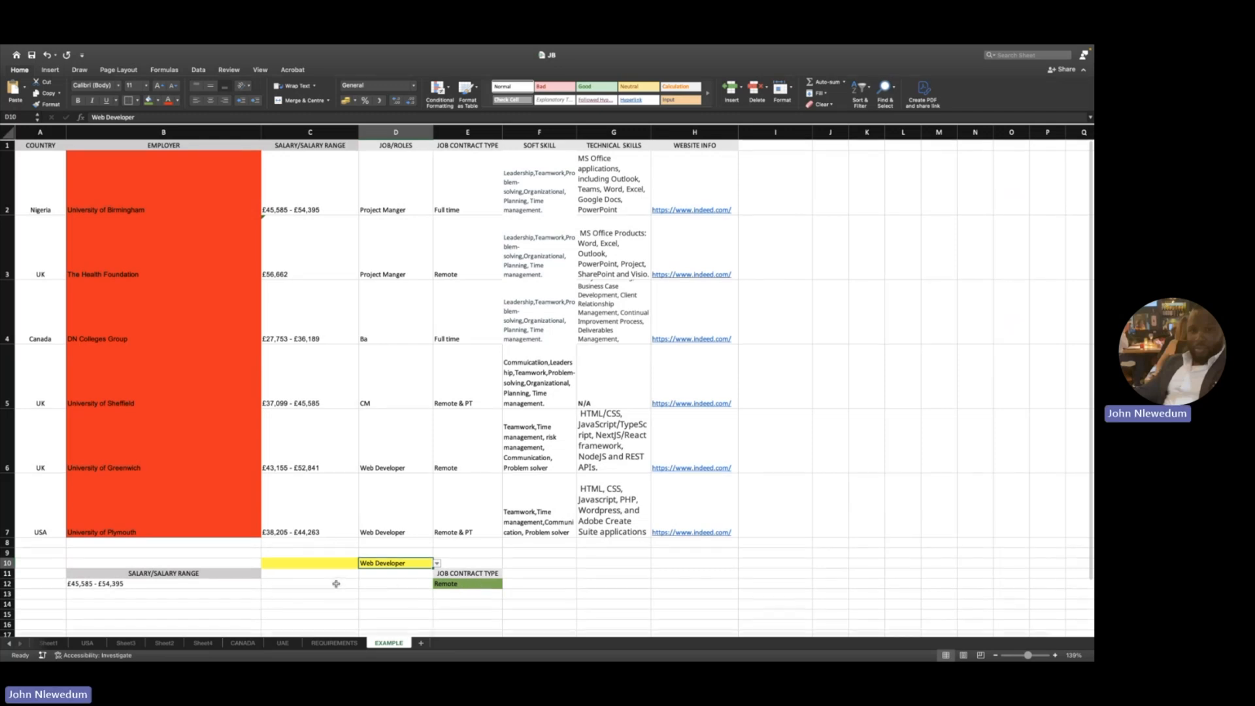